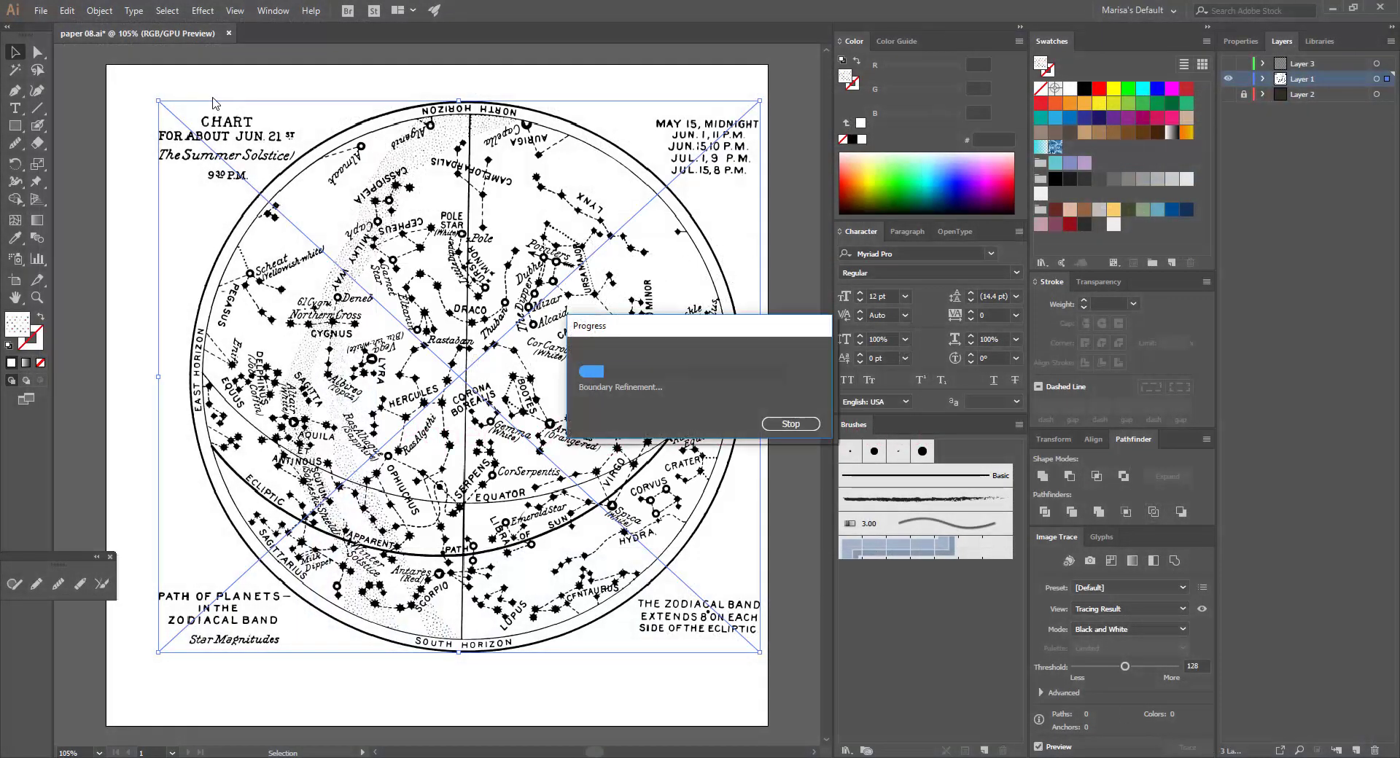
Expand the traced star chart into editable vector paths and ungroup them
{"action": "left_click", "coordinate": [101, 10]}
{"action": "mouse_move", "coordinate": [184, 455]}
{"action": "left_click", "coordinate": [332, 503]}
{"action": "left_click", "coordinate": [144, 417]}
Delete the captions in the chart's corners along with its outer ring and the South Horizon label
{"action": "mouse_move", "coordinate": [190, 97]}
{"action": "left_mouse_down"}
{"action": "mouse_move", "coordinate": [245, 181]}
{"action": "mouse_move", "coordinate": [295, 165]}
{"action": "left_mouse_up"}
{"action": "key", "text": "Delete"}
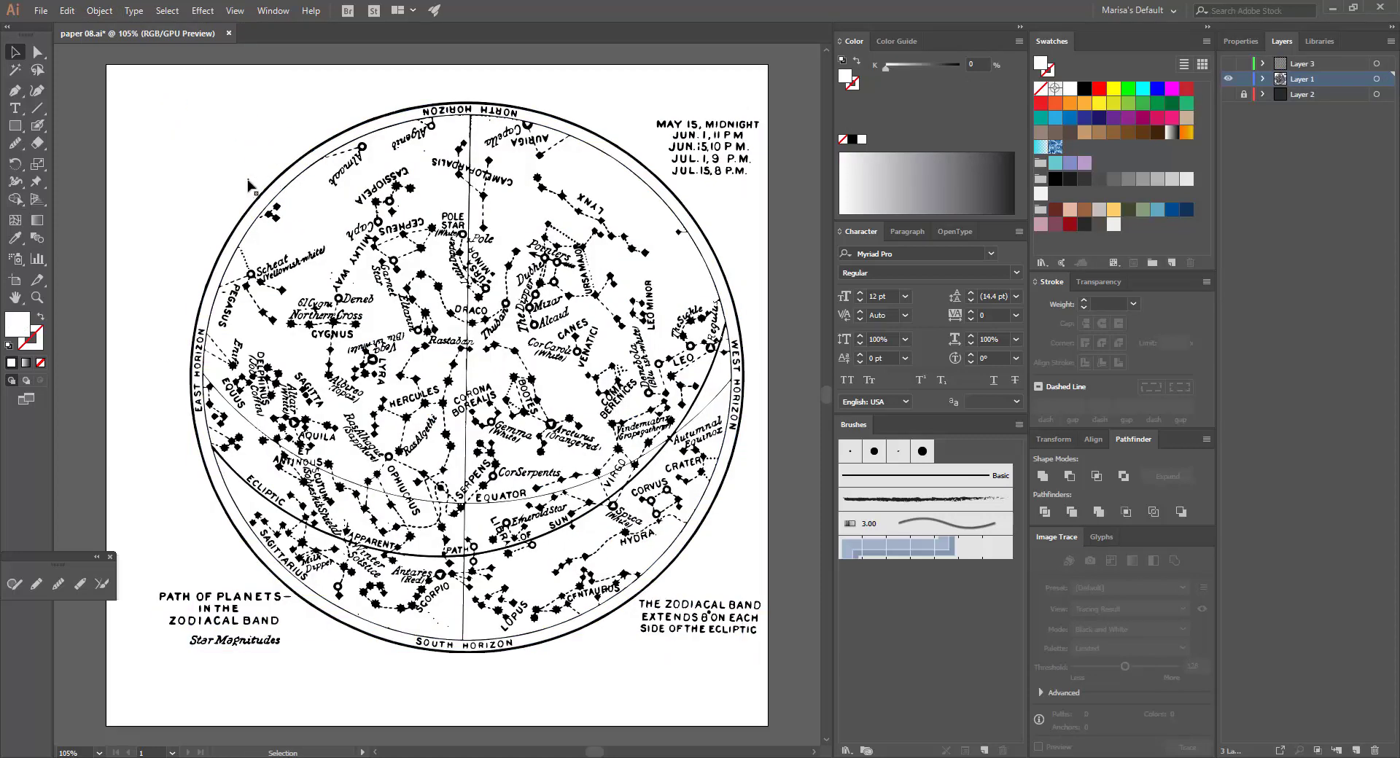
{"action": "left_click", "coordinate": [251, 203]}
{"action": "key", "text": "Delete"}
{"action": "left_click_drag", "start_coordinate": [160, 639], "coordinate": [290, 588]}
{"action": "key", "text": "Delete"}
{"action": "left_click_drag", "start_coordinate": [396, 649], "coordinate": [563, 665]}
{"action": "key", "text": "Delete"}
{"action": "left_click_drag", "start_coordinate": [642, 89], "coordinate": [767, 175]}
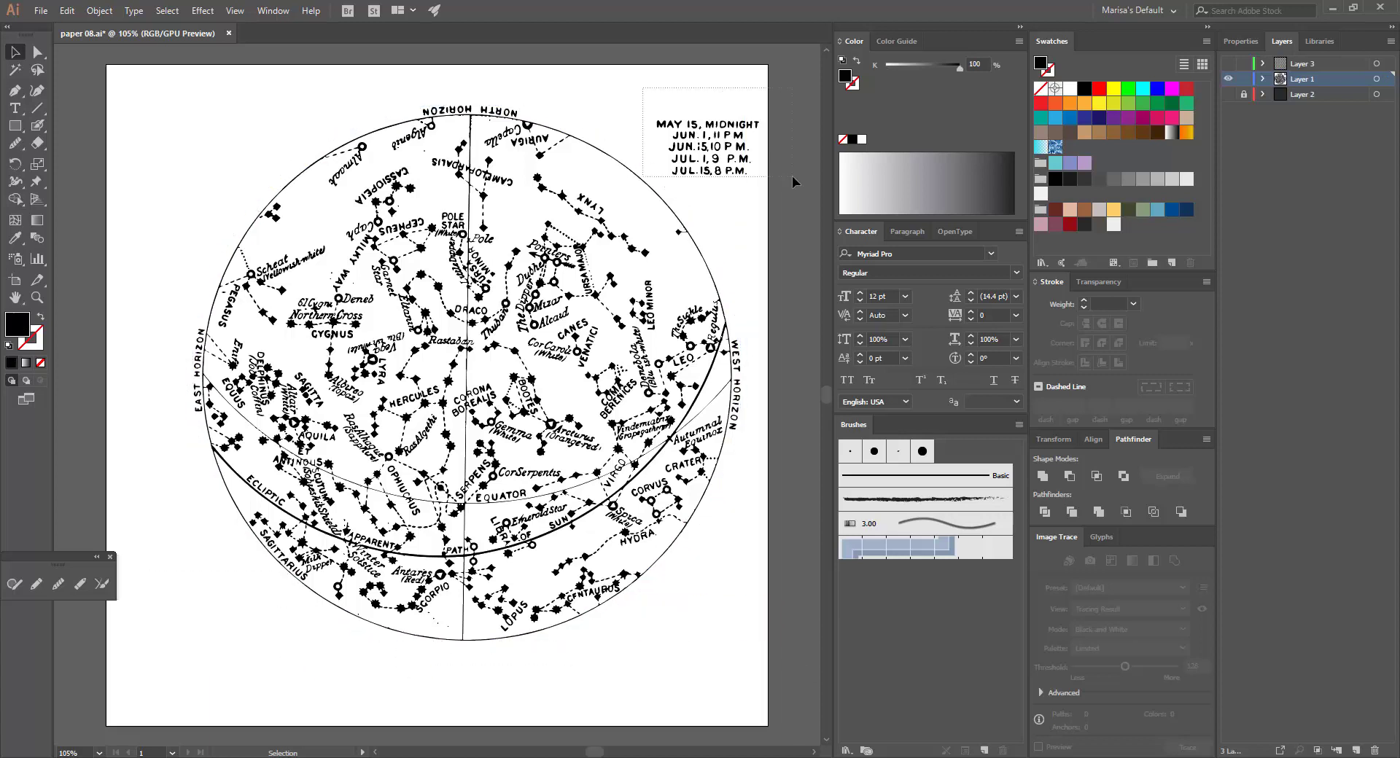
{"action": "key", "text": "Delete"}
Remove leftover horizon lettering around the chart and expand Layer 1 to go through its individual paths
{"action": "left_click", "coordinate": [740, 430]}
{"action": "left_click", "coordinate": [1262, 79]}
{"action": "scroll", "coordinate": [1305, 409], "scroll_direction": "down", "scroll_amount": 15}
{"action": "scroll", "coordinate": [1325, 549], "scroll_direction": "down", "scroll_amount": 2}
{"action": "key", "text": "Delete"}
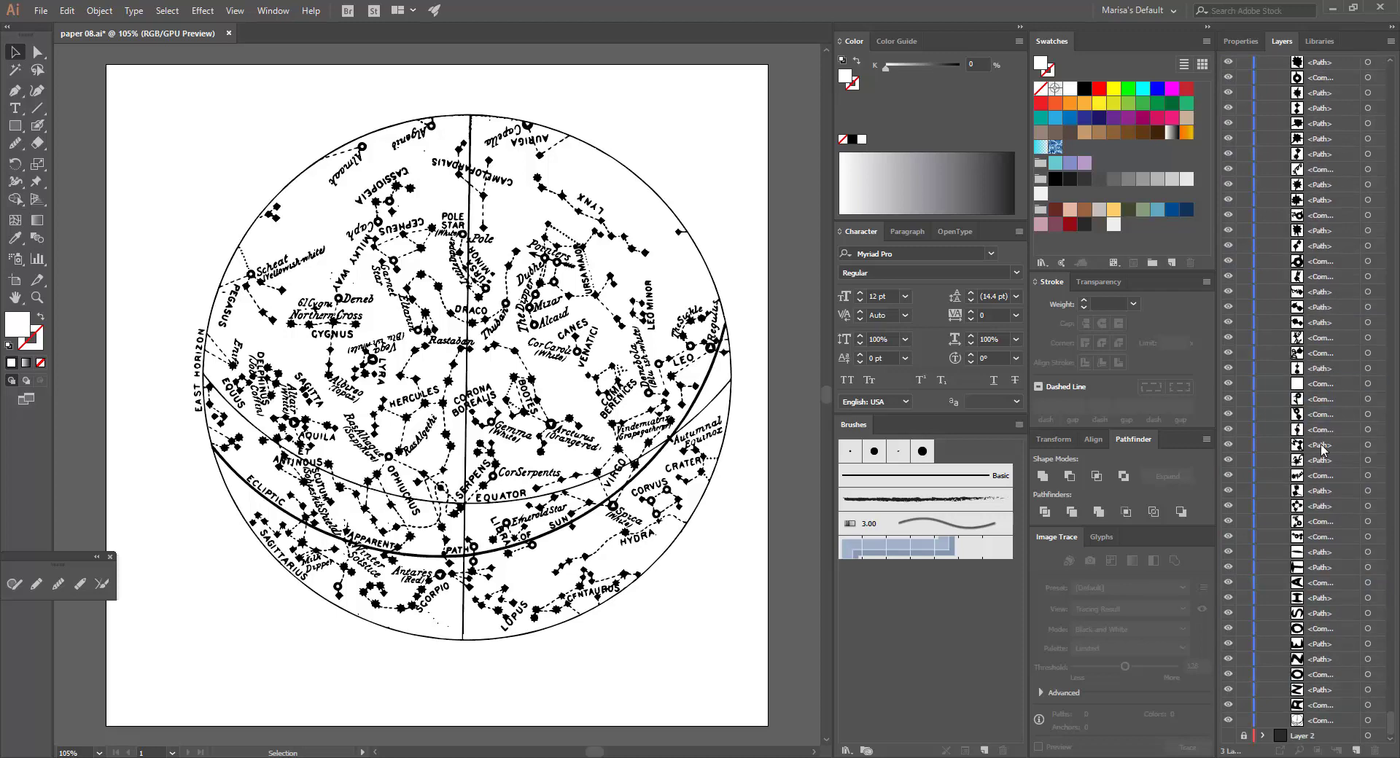
{"action": "scroll", "coordinate": [1326, 549], "scroll_direction": "up", "scroll_amount": 10}
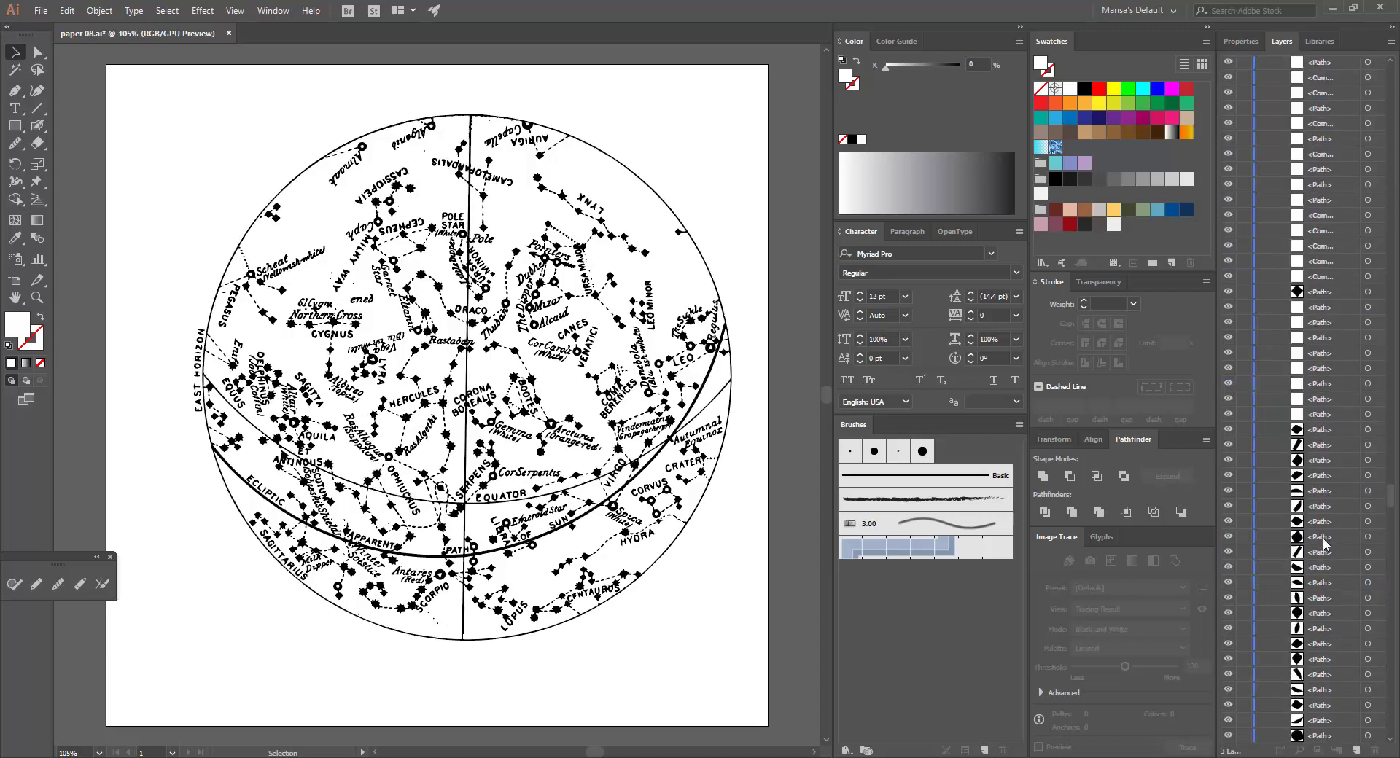
{"action": "scroll", "coordinate": [1323, 540], "scroll_direction": "up", "scroll_amount": 10}
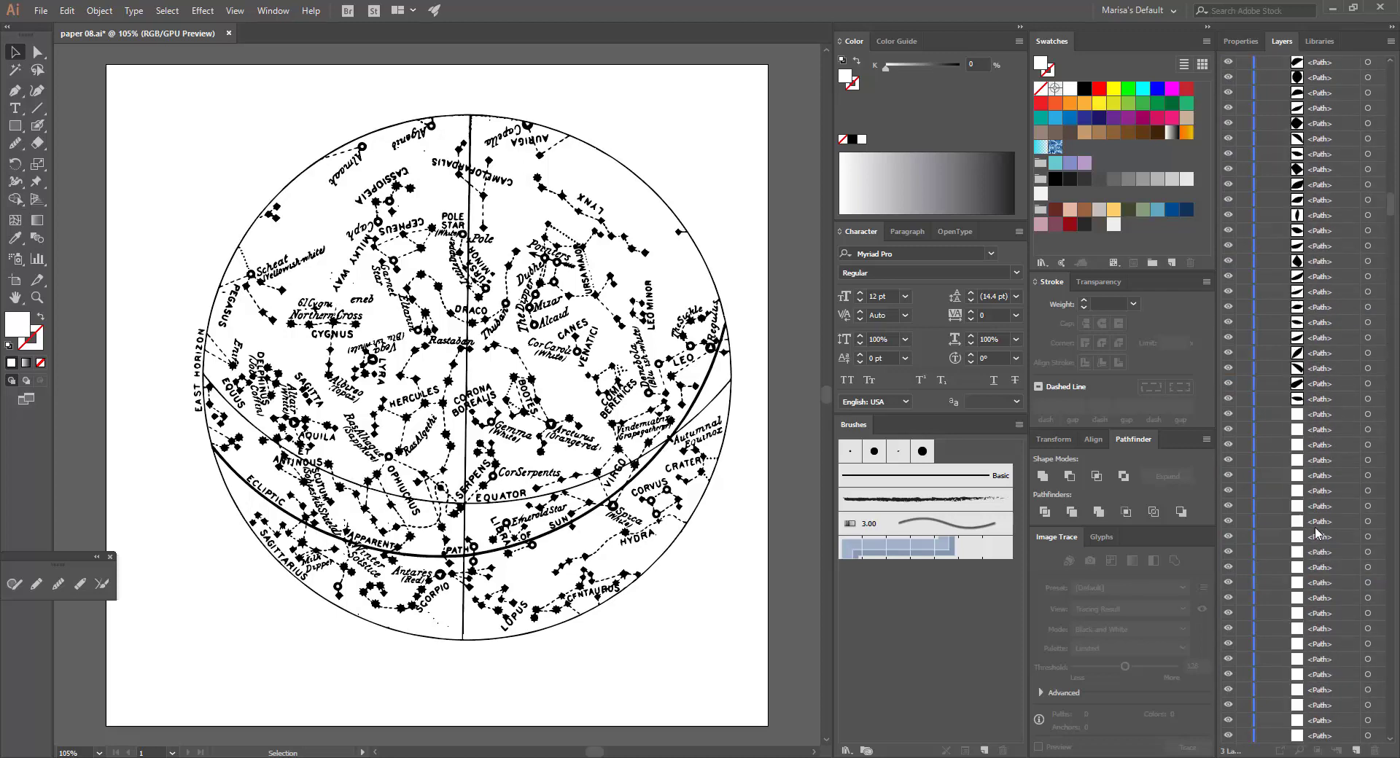
Erase the chart's remaining circular outline all the way round with the Eraser tool
{"action": "left_click", "coordinate": [690, 247]}
{"action": "key", "text": "shift+e"}
{"action": "key", "text": "ctrl+plus"}
{"action": "key", "text": "ctrl+plus"}
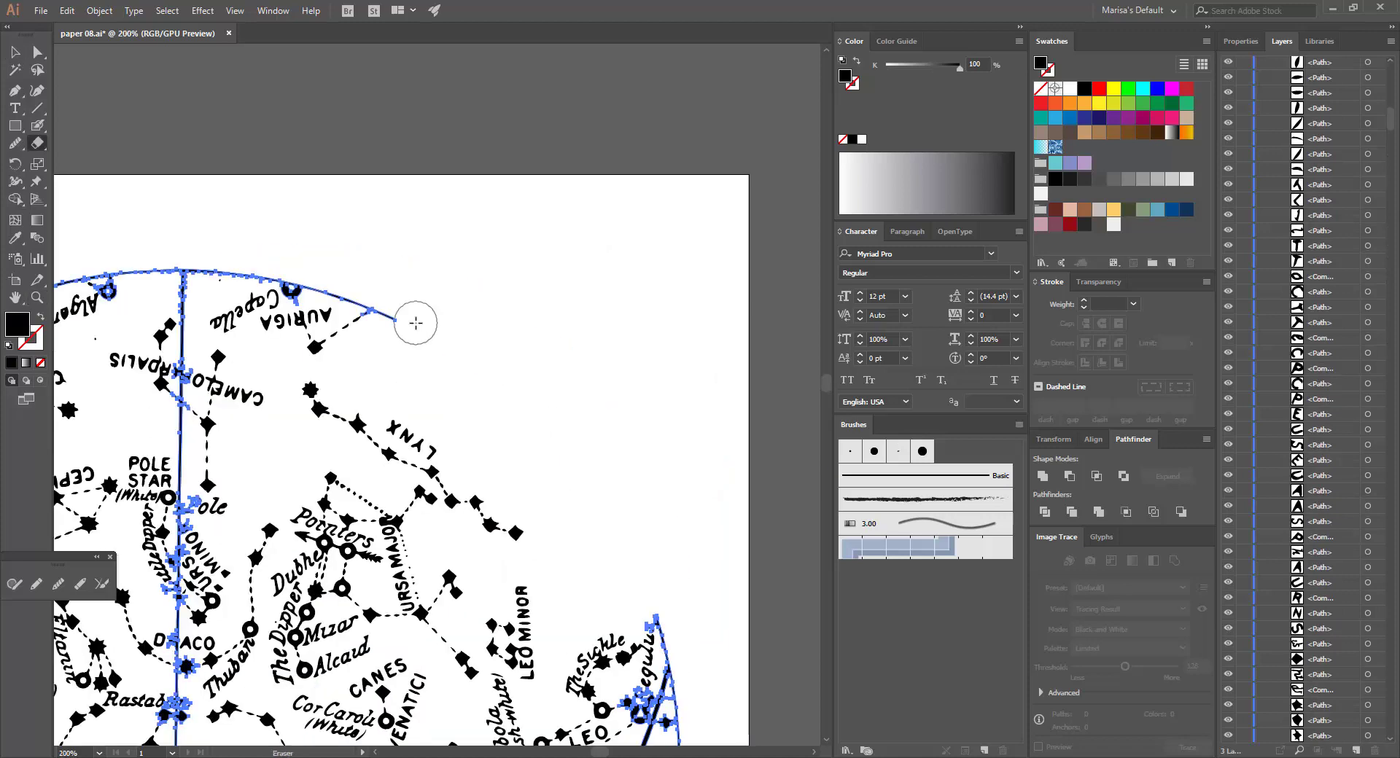
{"action": "scroll", "coordinate": [301, 282], "scroll_direction": "down", "scroll_amount": 2}
{"action": "scroll", "coordinate": [498, 204], "scroll_direction": "left", "scroll_amount": 6}
{"action": "scroll", "coordinate": [437, 212], "scroll_direction": "down", "scroll_amount": 5}
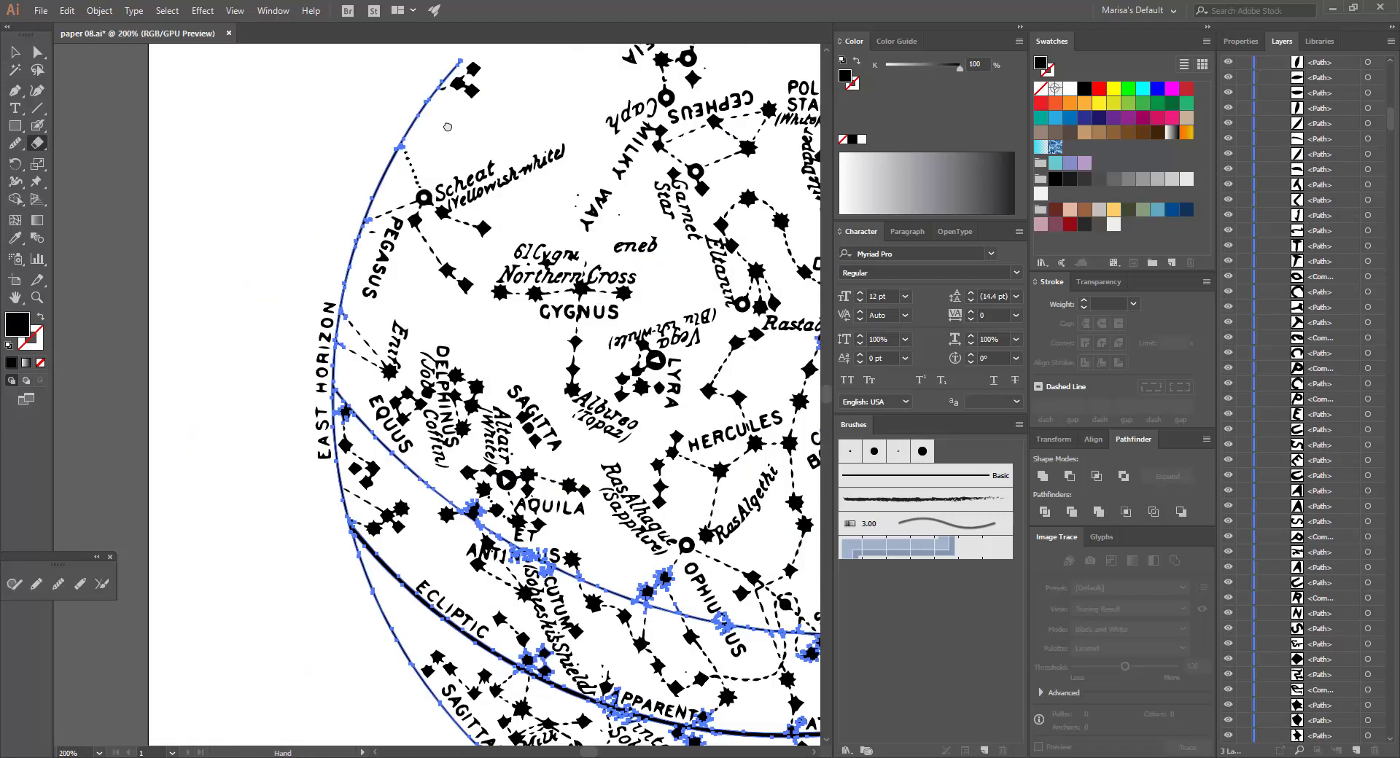
{"action": "scroll", "coordinate": [314, 365], "scroll_direction": "down", "scroll_amount": 3}
{"action": "scroll", "coordinate": [437, 531], "scroll_direction": "down", "scroll_amount": 1}
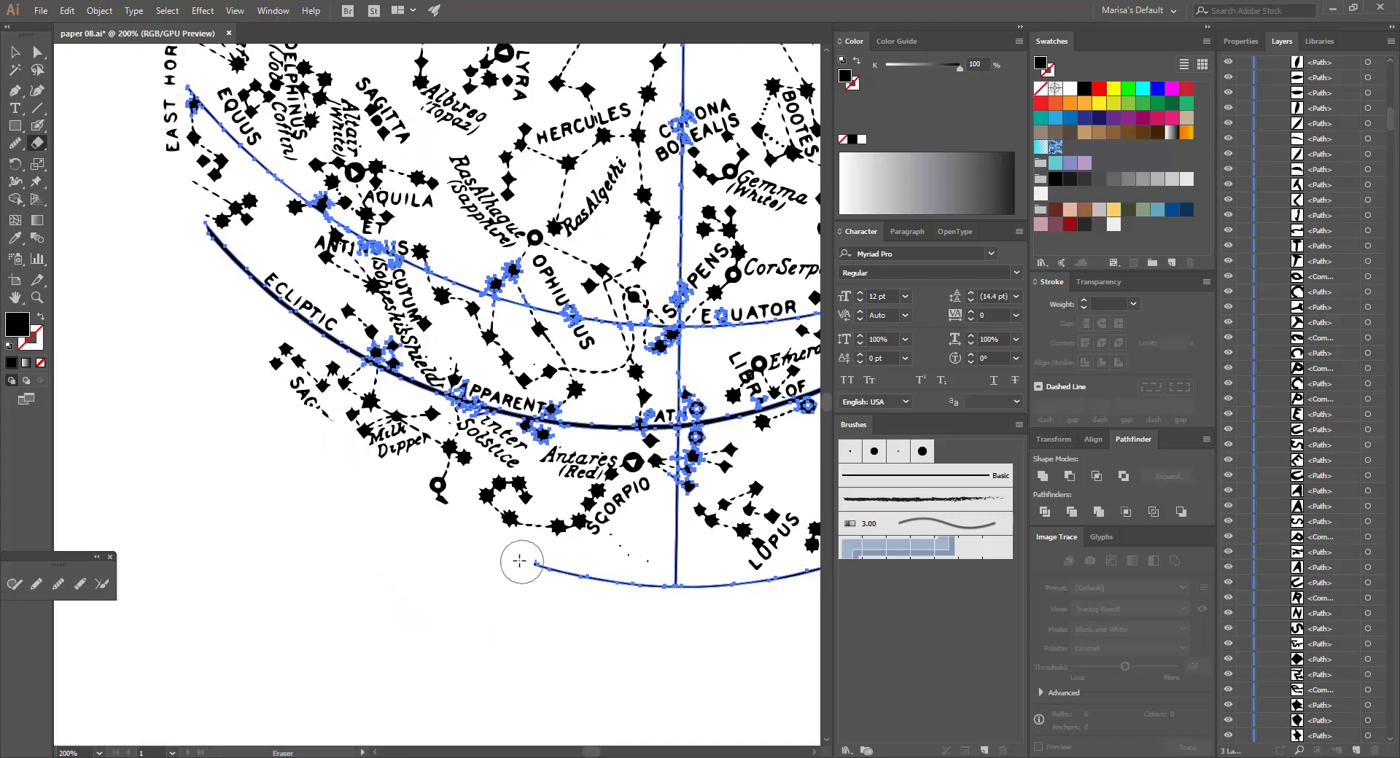
{"action": "scroll", "coordinate": [508, 549], "scroll_direction": "right", "scroll_amount": 6}
{"action": "scroll", "coordinate": [771, 325], "scroll_direction": "up", "scroll_amount": 4}
{"action": "scroll", "coordinate": [656, 291], "scroll_direction": "right", "scroll_amount": 4}
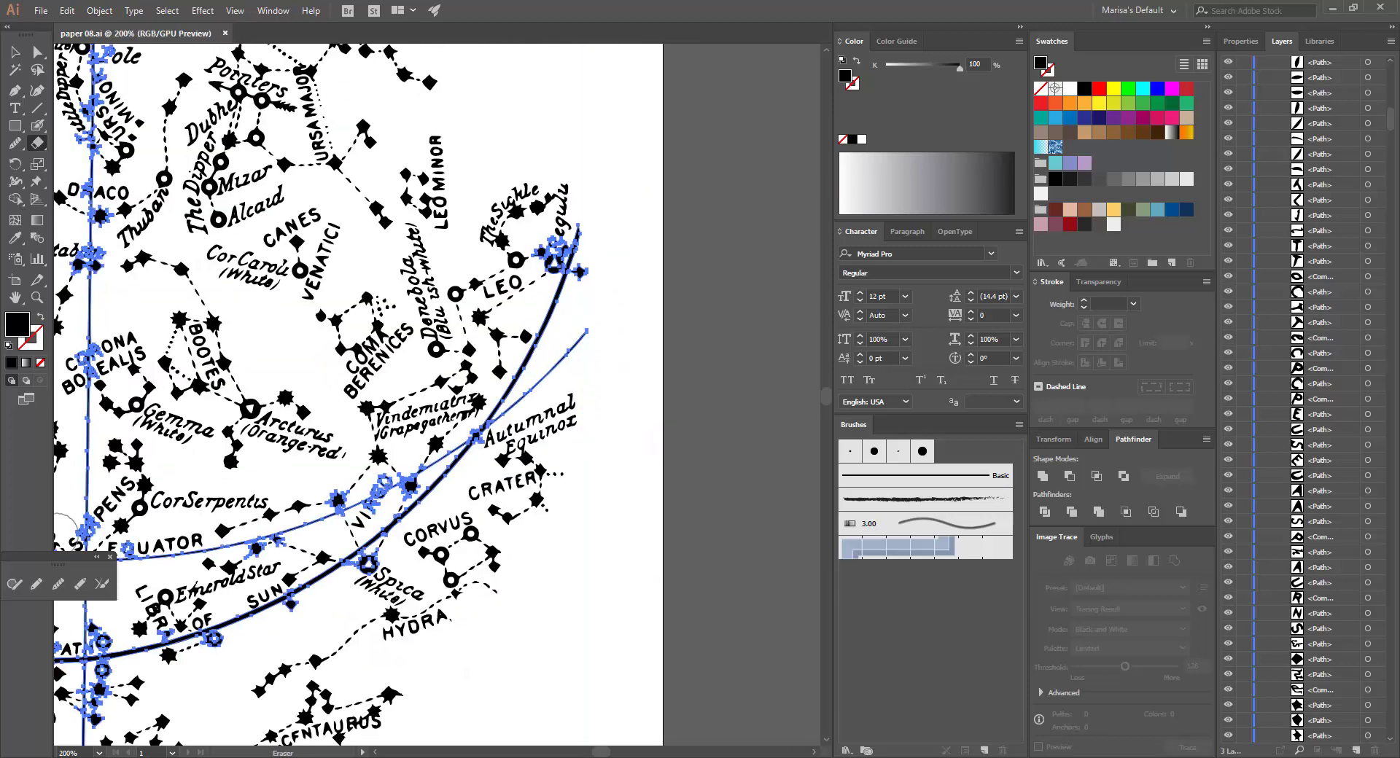
Erase the thick ecliptic arc and the right end of the equator line with the Eraser tool
{"action": "left_click_drag", "start_coordinate": [566, 322], "coordinate": [453, 462]}
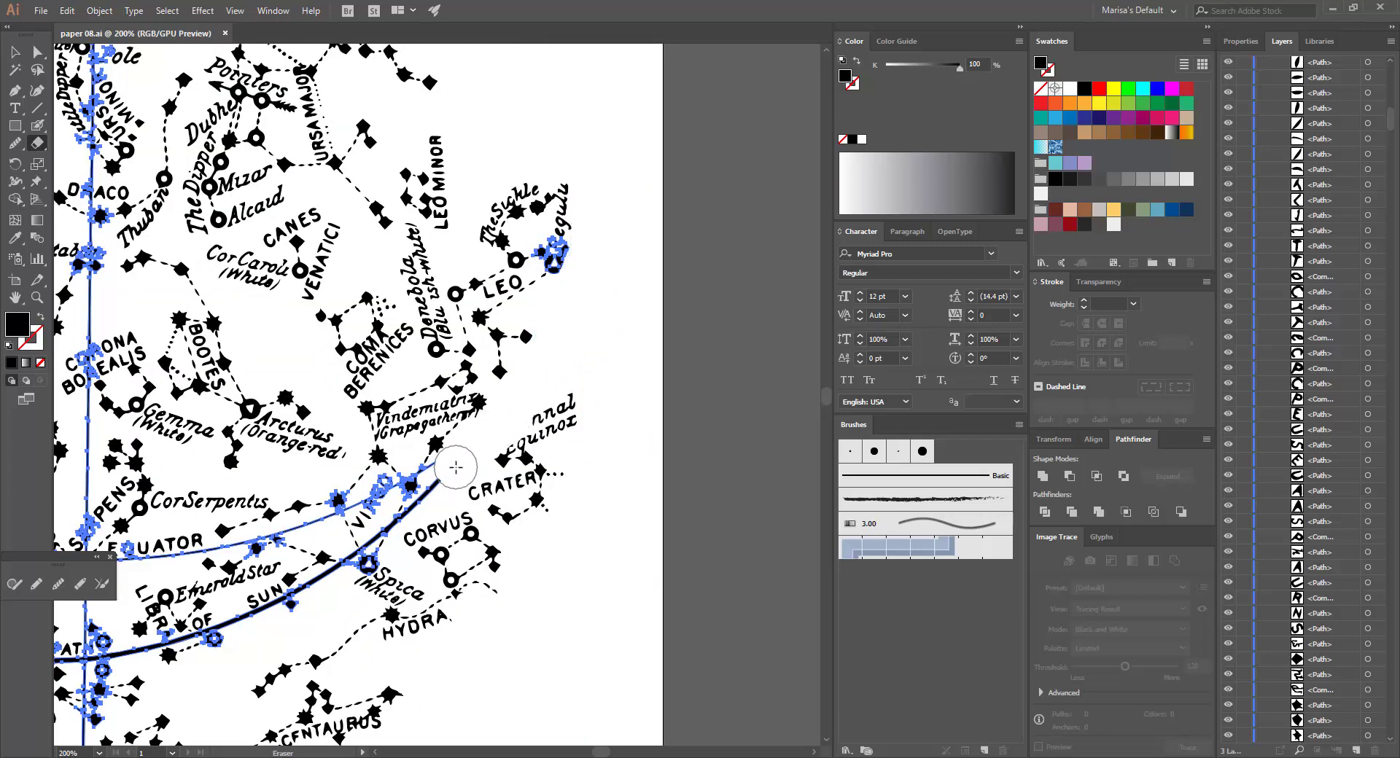
{"action": "scroll", "coordinate": [547, 423], "scroll_direction": "down", "scroll_amount": 1}
{"action": "scroll", "coordinate": [632, 383], "scroll_direction": "left", "scroll_amount": 3}
{"action": "scroll", "coordinate": [262, 569], "scroll_direction": "down", "scroll_amount": 1}
{"action": "scroll", "coordinate": [380, 555], "scroll_direction": "left", "scroll_amount": 4}
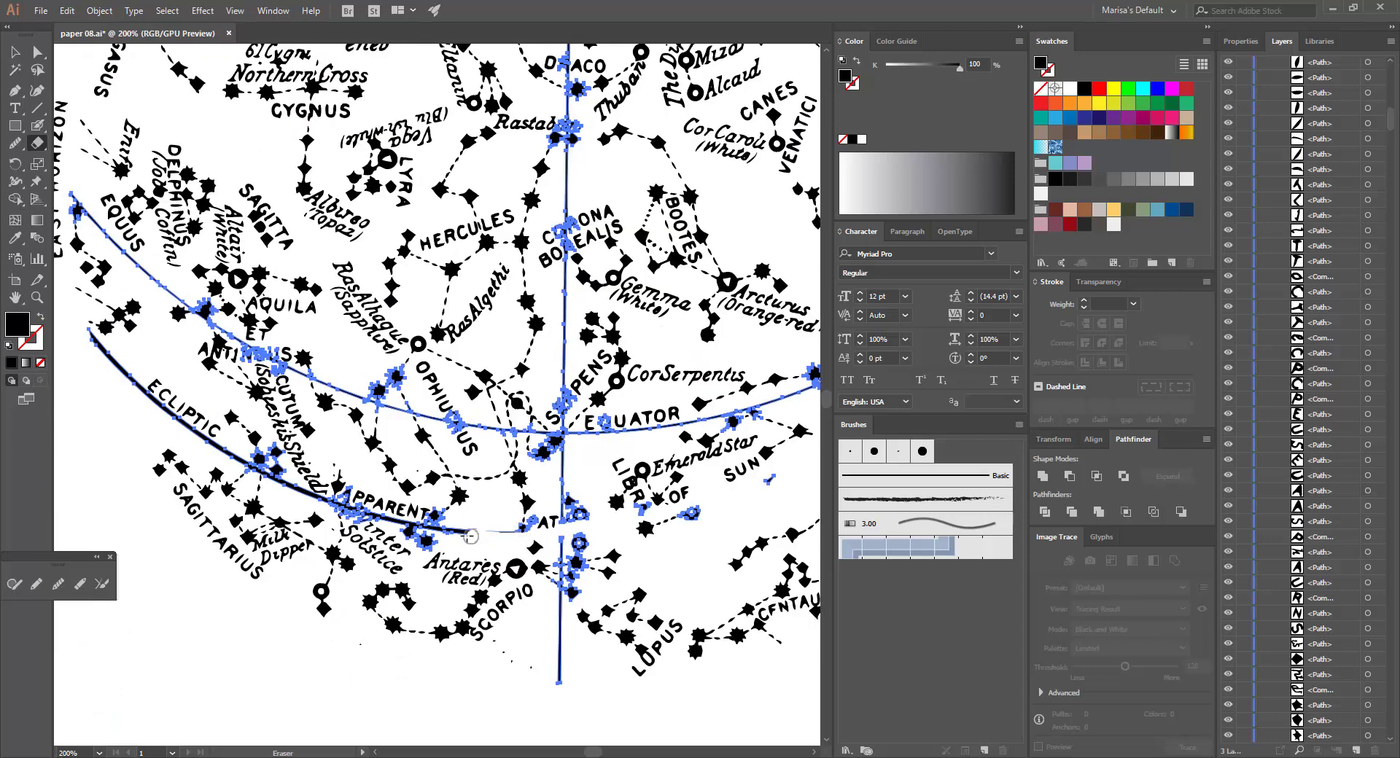
{"action": "left_click_drag", "start_coordinate": [186, 431], "coordinate": [88, 330]}
{"action": "left_click_drag", "start_coordinate": [340, 496], "coordinate": [430, 520]}
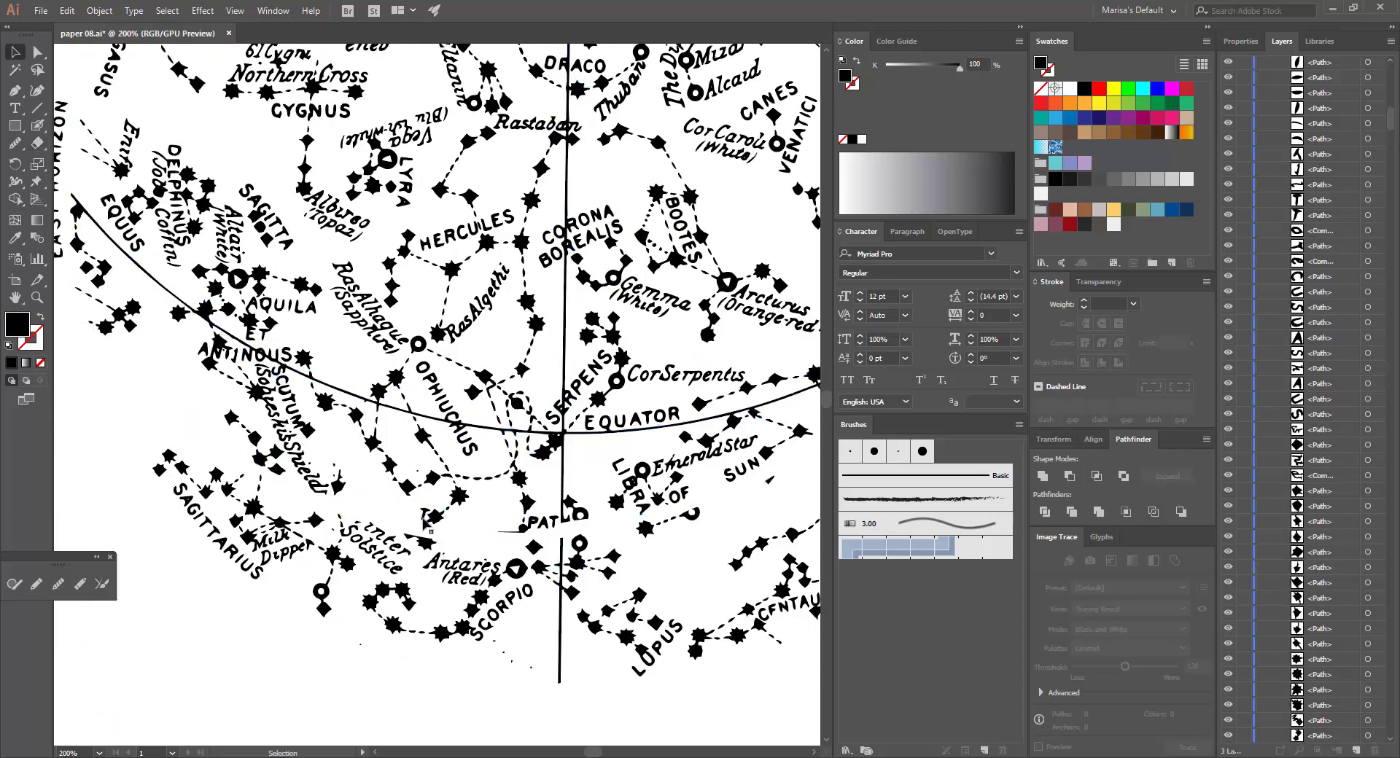
Erase most of the vertical meridian line and the left half of the equator line
{"action": "left_click_drag", "start_coordinate": [561, 519], "coordinate": [561, 540]}
{"action": "key", "text": "ctrl+z"}
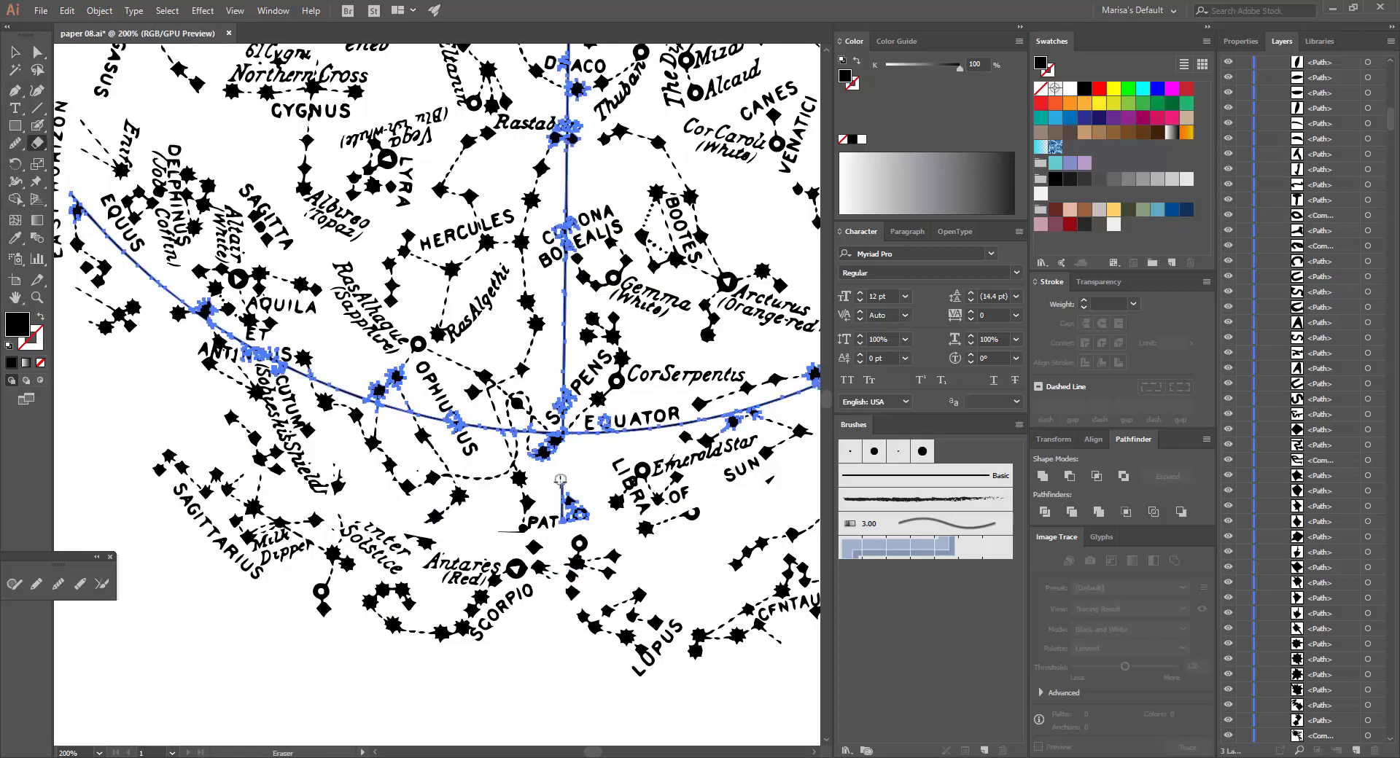
{"action": "scroll", "coordinate": [566, 394], "scroll_direction": "up", "scroll_amount": 3}
{"action": "scroll", "coordinate": [571, 160], "scroll_direction": "up", "scroll_amount": 3}
{"action": "key", "text": "v"}
{"action": "left_click", "coordinate": [571, 206]}
{"action": "key", "text": "ctrl+z"}
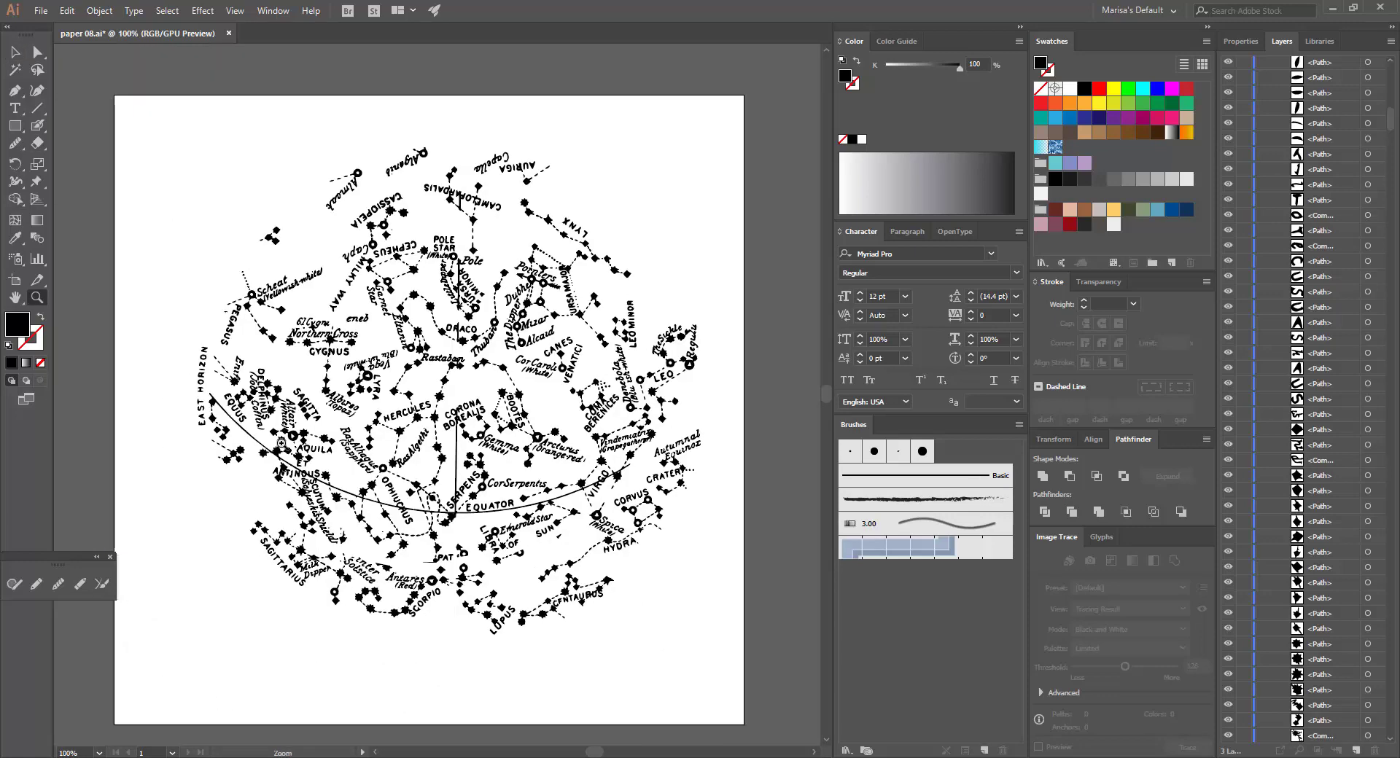
{"action": "scroll", "coordinate": [642, 463], "scroll_direction": "right", "scroll_amount": 10}
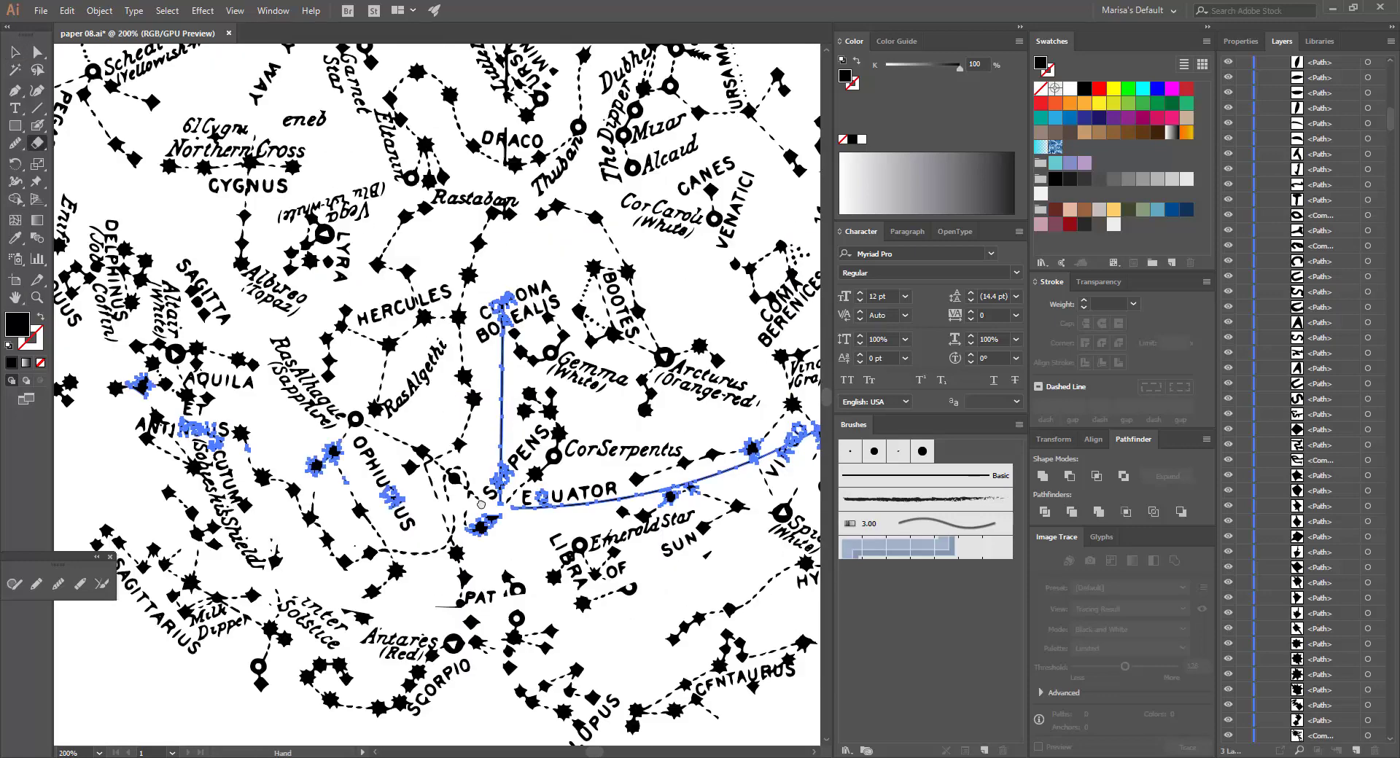
Delete the remaining pieces of the equator and meridian lines
{"action": "key", "text": "v"}
{"action": "key", "text": "ctrl+shift+a"}
{"action": "left_click", "coordinate": [322, 485]}
{"action": "key", "text": "ctrl+1"}
{"action": "key", "text": "Delete"}
Move the Almaak stars beside Antinous and Pegasus to the artboard's upper left, clearing the Auriga fragments
{"action": "left_click", "coordinate": [281, 219]}
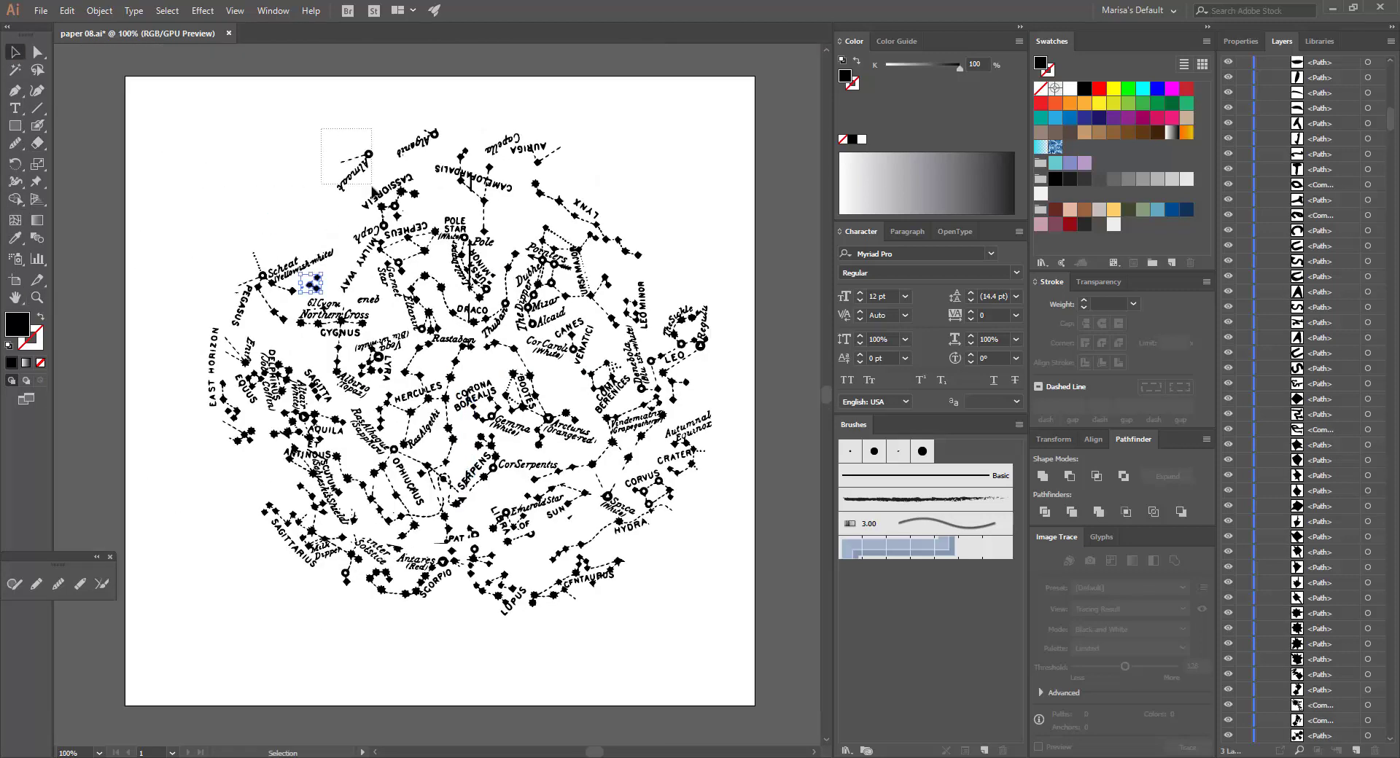
{"action": "left_click_drag", "start_coordinate": [277, 454], "coordinate": [277, 452]}
{"action": "left_click_drag", "start_coordinate": [434, 137], "coordinate": [308, 480]}
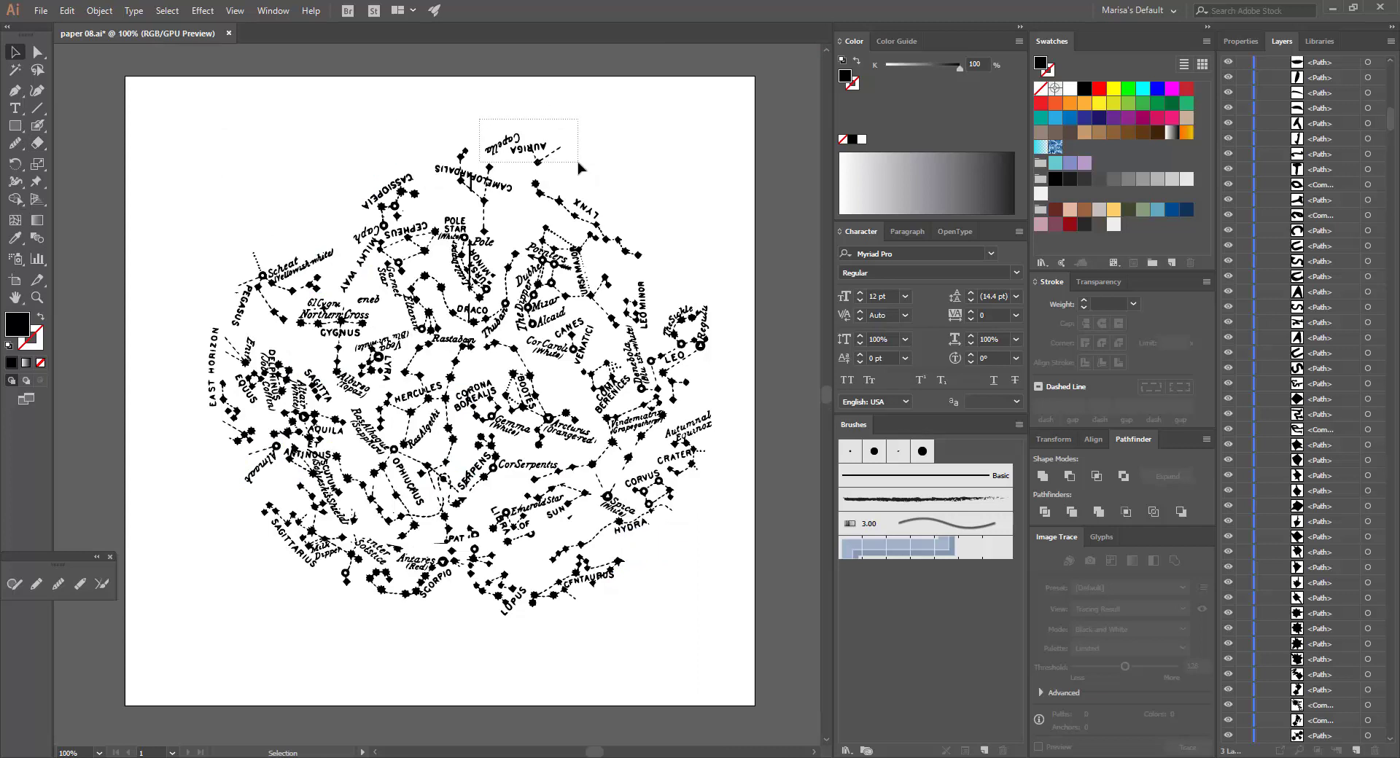
{"action": "left_click_drag", "start_coordinate": [257, 289], "coordinate": [236, 188]}
Move Cassiopeia to the left side of the artboard and Camelopardalis up to its top edge
{"action": "left_click", "coordinate": [414, 216]}
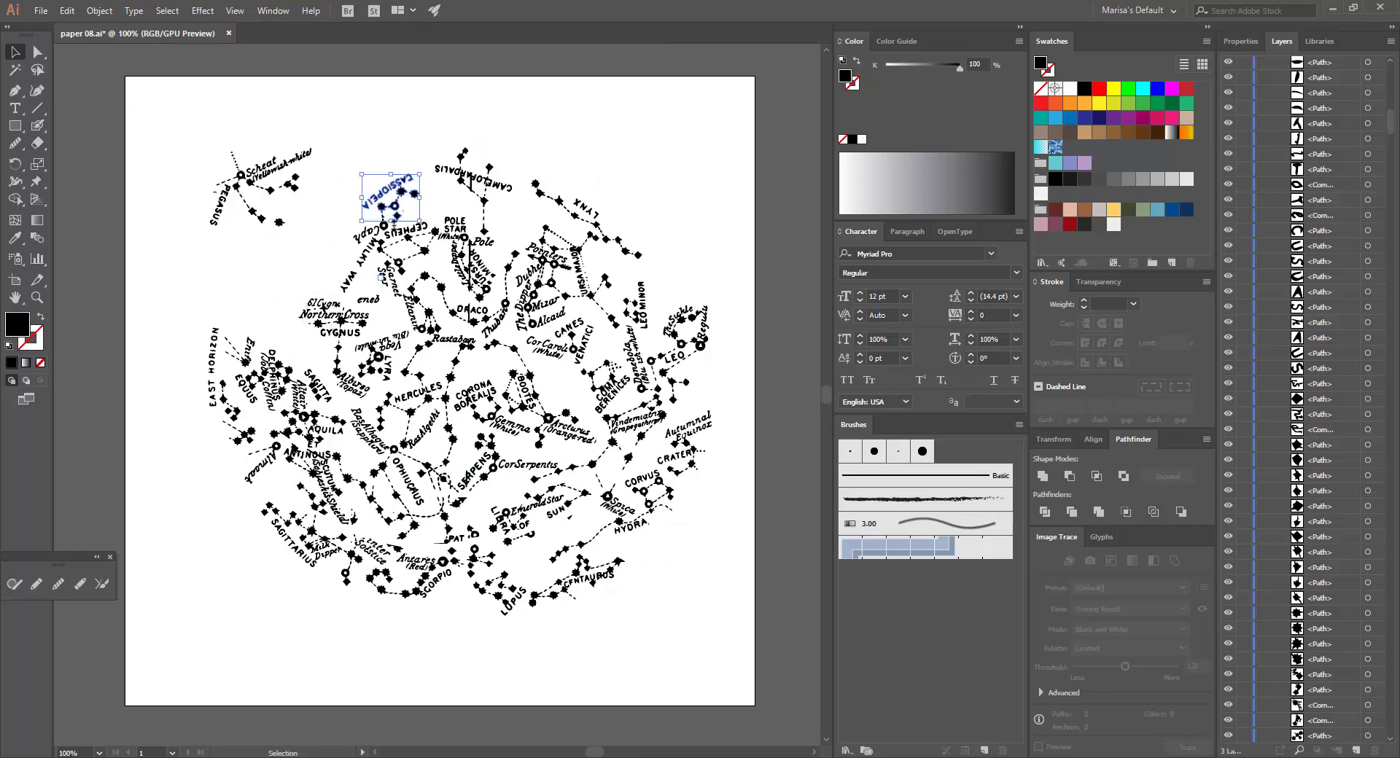
{"action": "left_click_drag", "start_coordinate": [250, 273], "coordinate": [191, 295]}
{"action": "left_click", "coordinate": [474, 175]}
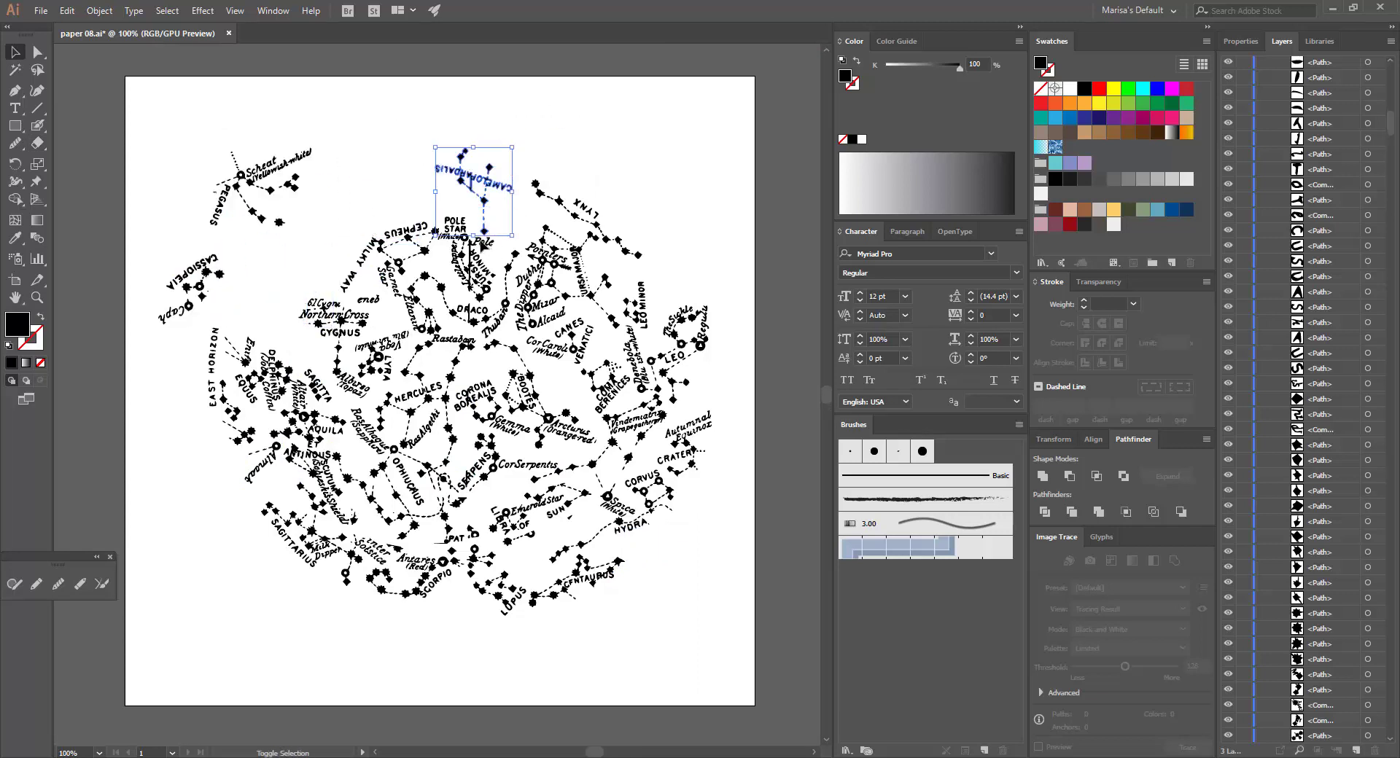
{"action": "left_click_drag", "start_coordinate": [485, 218], "coordinate": [390, 152]}
Move Lynx, Ursa Major and Leo Minor to the artboard's upper-right corner, and Hydra, Corvus and Crater to its lower-right corner
{"action": "left_click", "coordinate": [599, 217]}
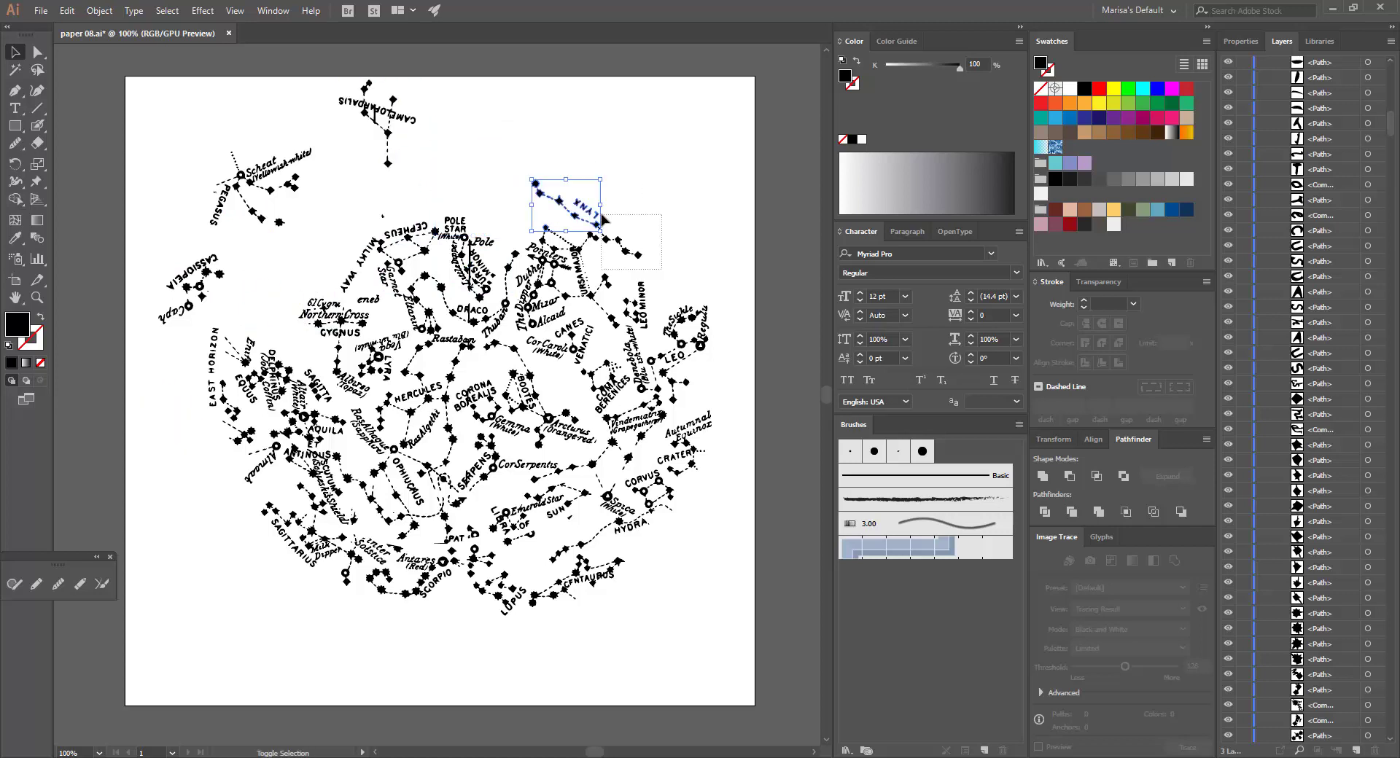
{"action": "left_click_drag", "start_coordinate": [619, 316], "coordinate": [732, 175]}
{"action": "left_click", "coordinate": [624, 341]}
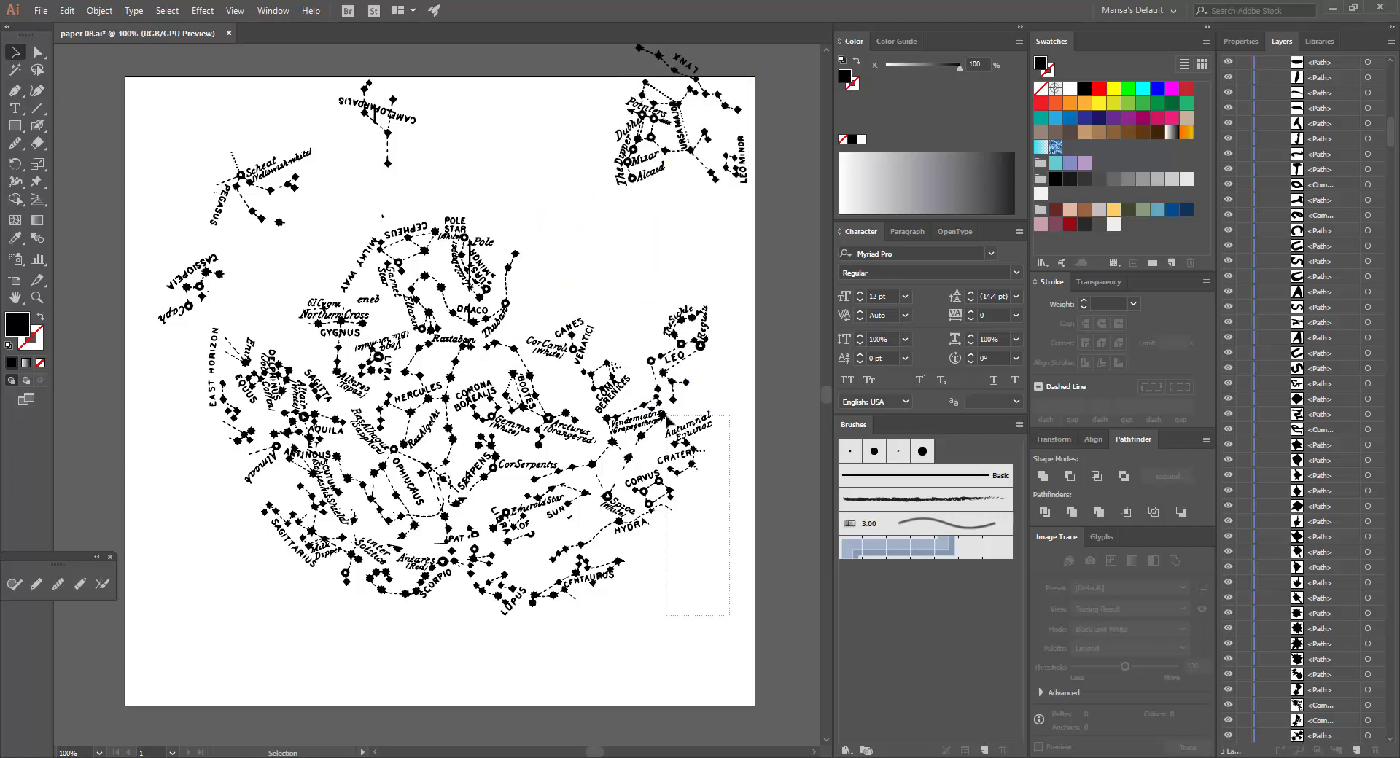
{"action": "left_click_drag", "start_coordinate": [715, 407], "coordinate": [631, 529]}
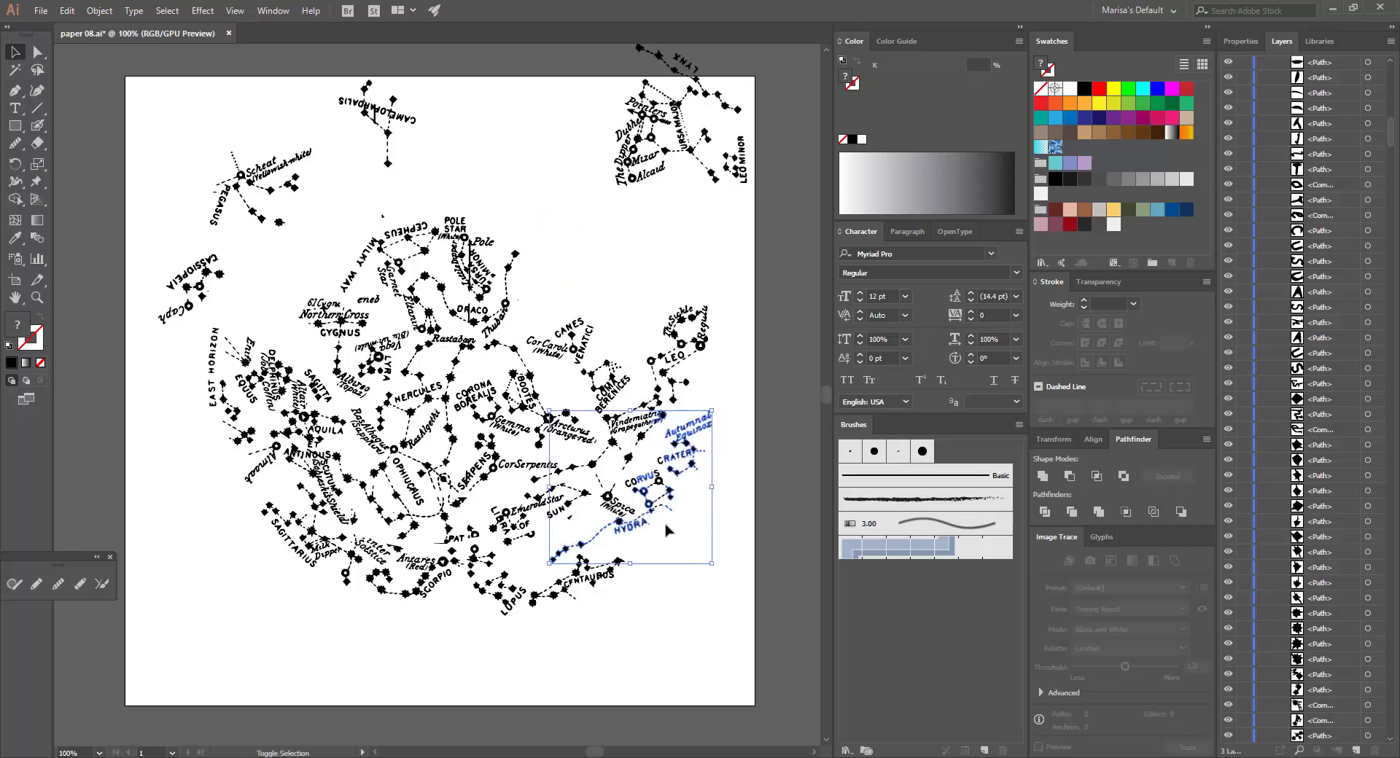
{"action": "left_click_drag", "start_coordinate": [705, 500], "coordinate": [773, 654]}
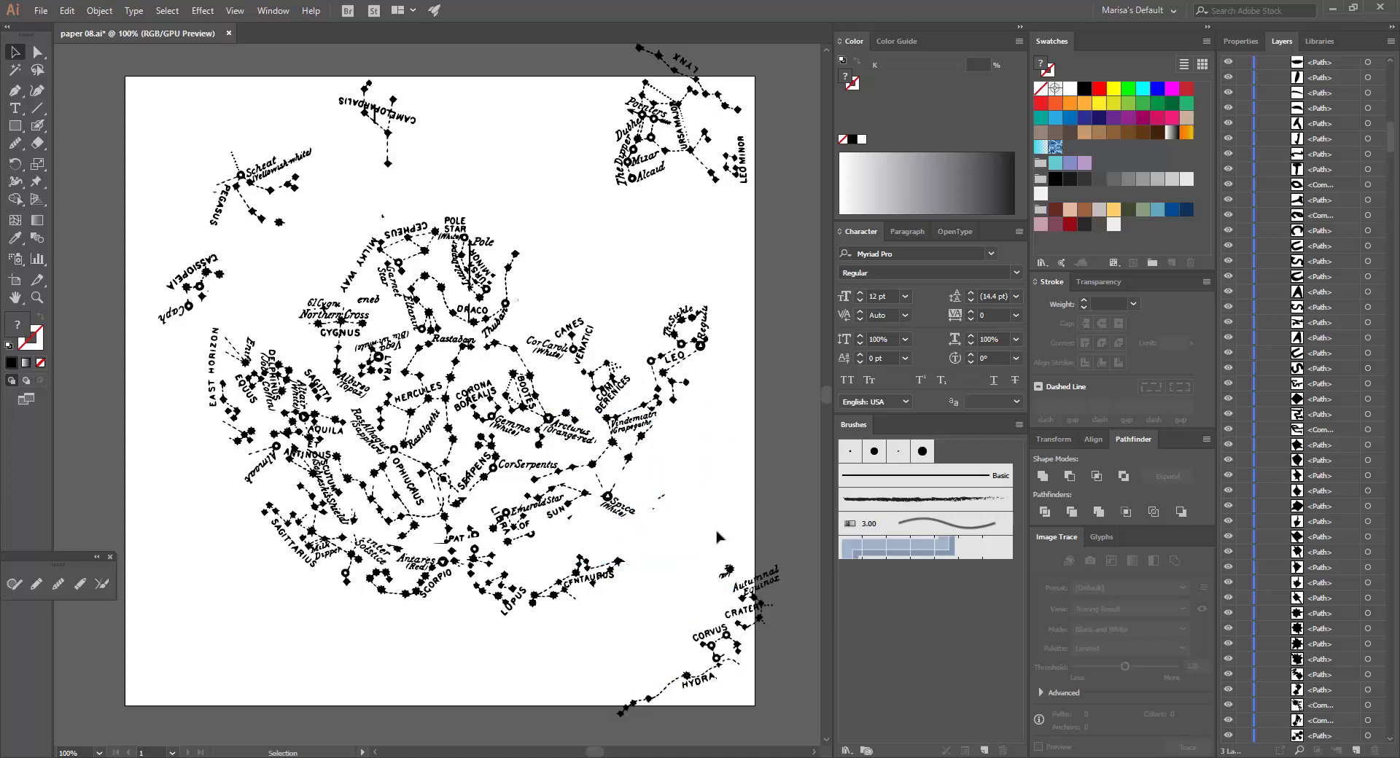
Move Centaurus to the artboard's left edge and Coma Berenices to its upper-left corner
{"action": "left_click", "coordinate": [659, 503]}
{"action": "left_click", "coordinate": [576, 574]}
{"action": "left_click_drag", "start_coordinate": [576, 574], "coordinate": [124, 390]}
{"action": "left_click_drag", "start_coordinate": [560, 340], "coordinate": [633, 411]}
{"action": "left_click_drag", "start_coordinate": [184, 70], "coordinate": [136, 101]}
Move Leo together with the connected Spica stars to the artboard's lower-left edge
{"action": "left_click", "coordinate": [608, 496]}
{"action": "left_click", "coordinate": [664, 374], "text": "shift"}
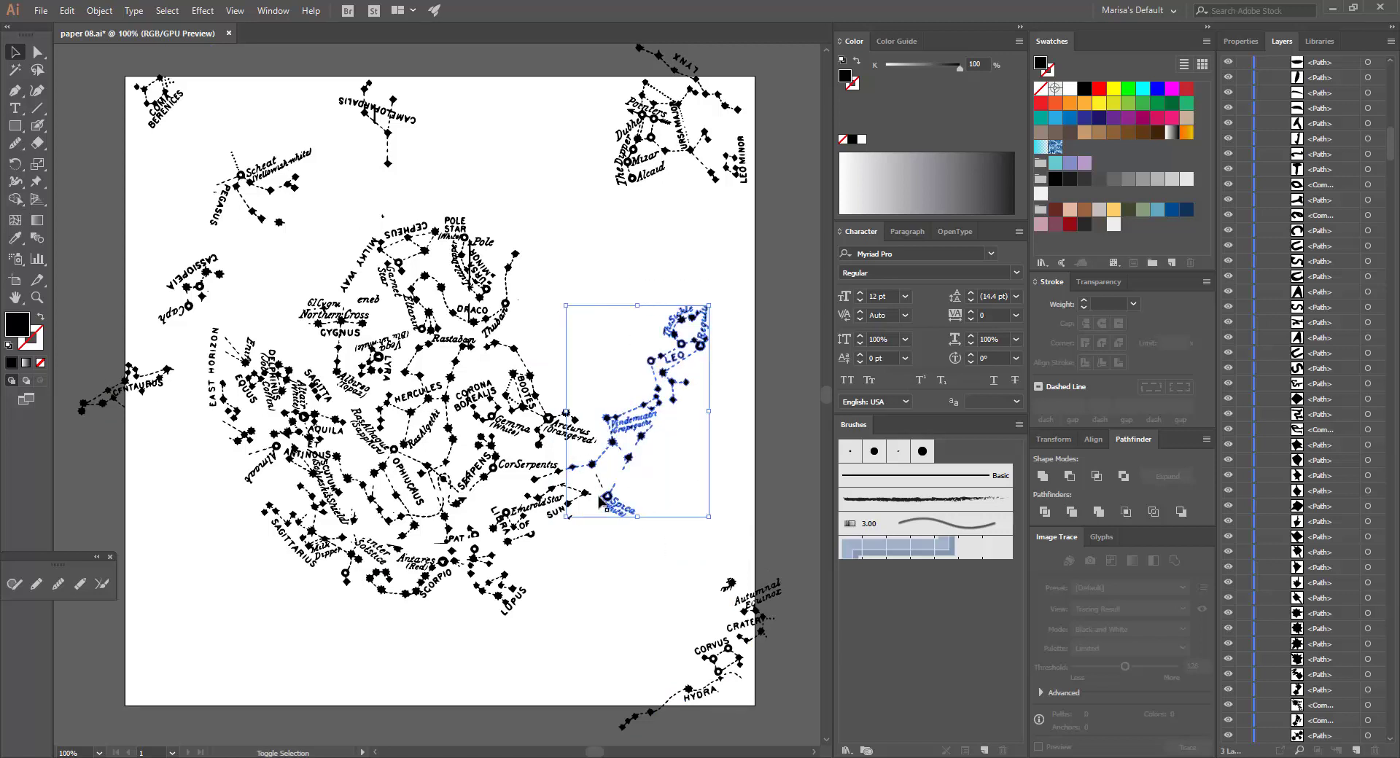
{"action": "left_click_drag", "start_coordinate": [561, 481], "coordinate": [56, 633]}
Delete the Libra stars and lettering, then move Scorpio and Lupus to the artboard's bottom edge as one group
{"action": "left_click_drag", "start_coordinate": [566, 578], "coordinate": [481, 485]}
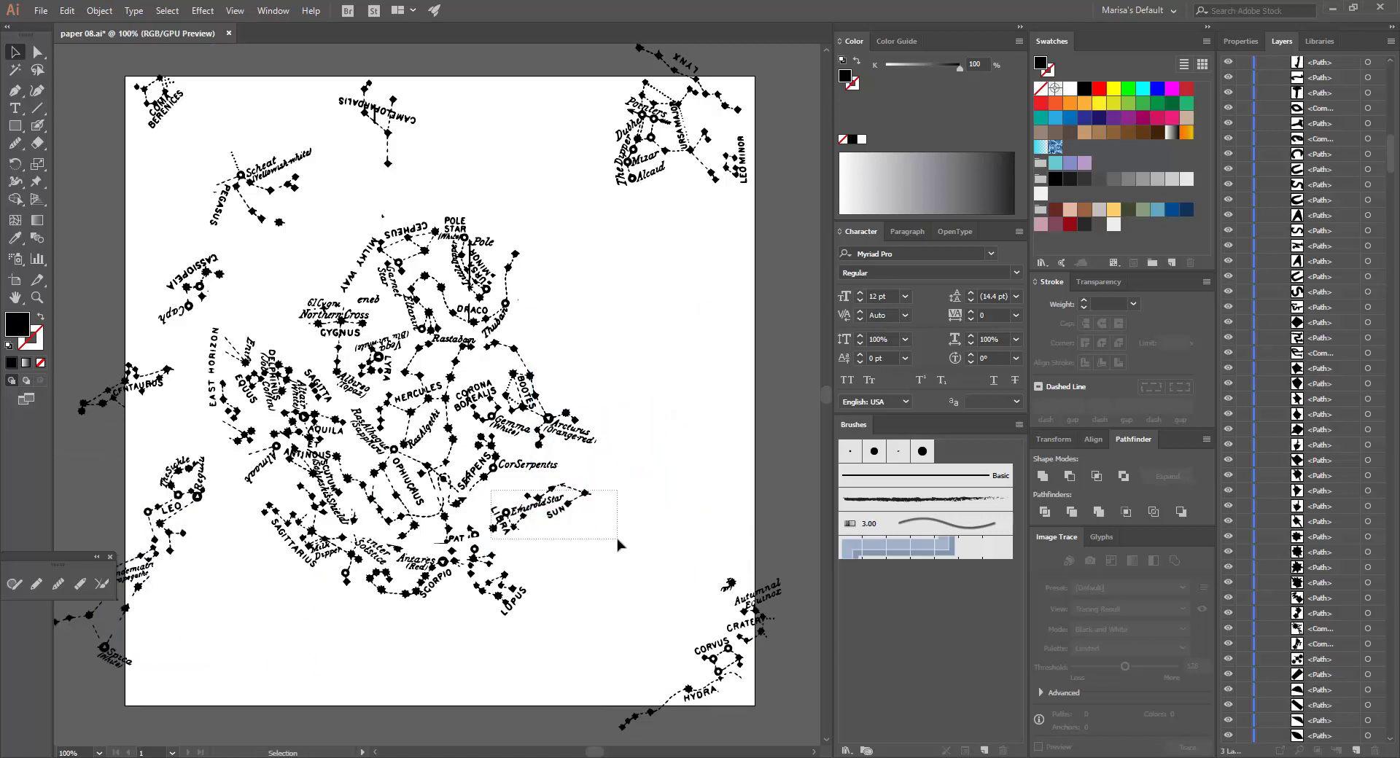
{"action": "key", "text": "Delete"}
{"action": "left_click_drag", "start_coordinate": [470, 587], "coordinate": [334, 693]}
{"action": "key", "text": "ctrl+g"}
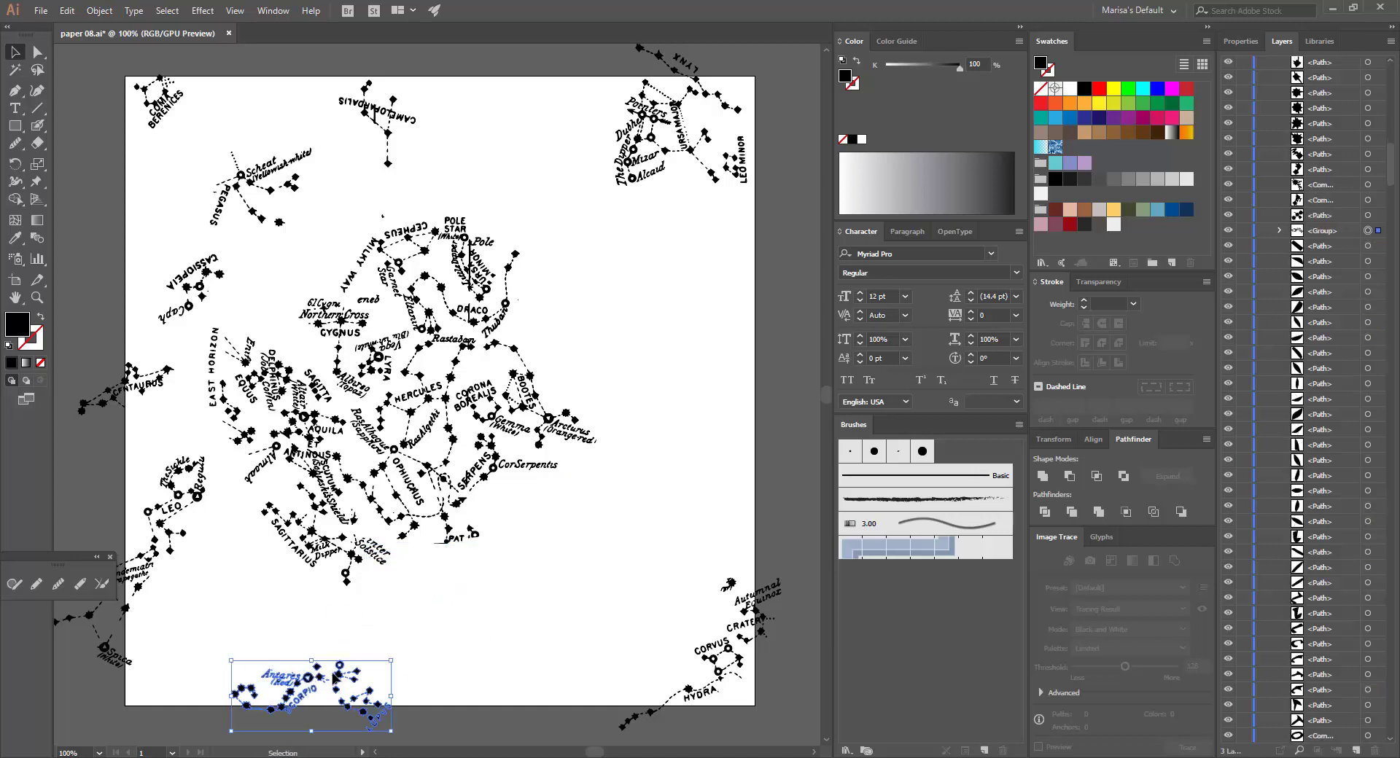
Move Corona Borealis with Boötes to the artboard's right edge and place Sagittarius below them
{"action": "left_click_drag", "start_coordinate": [509, 343], "coordinate": [467, 342]}
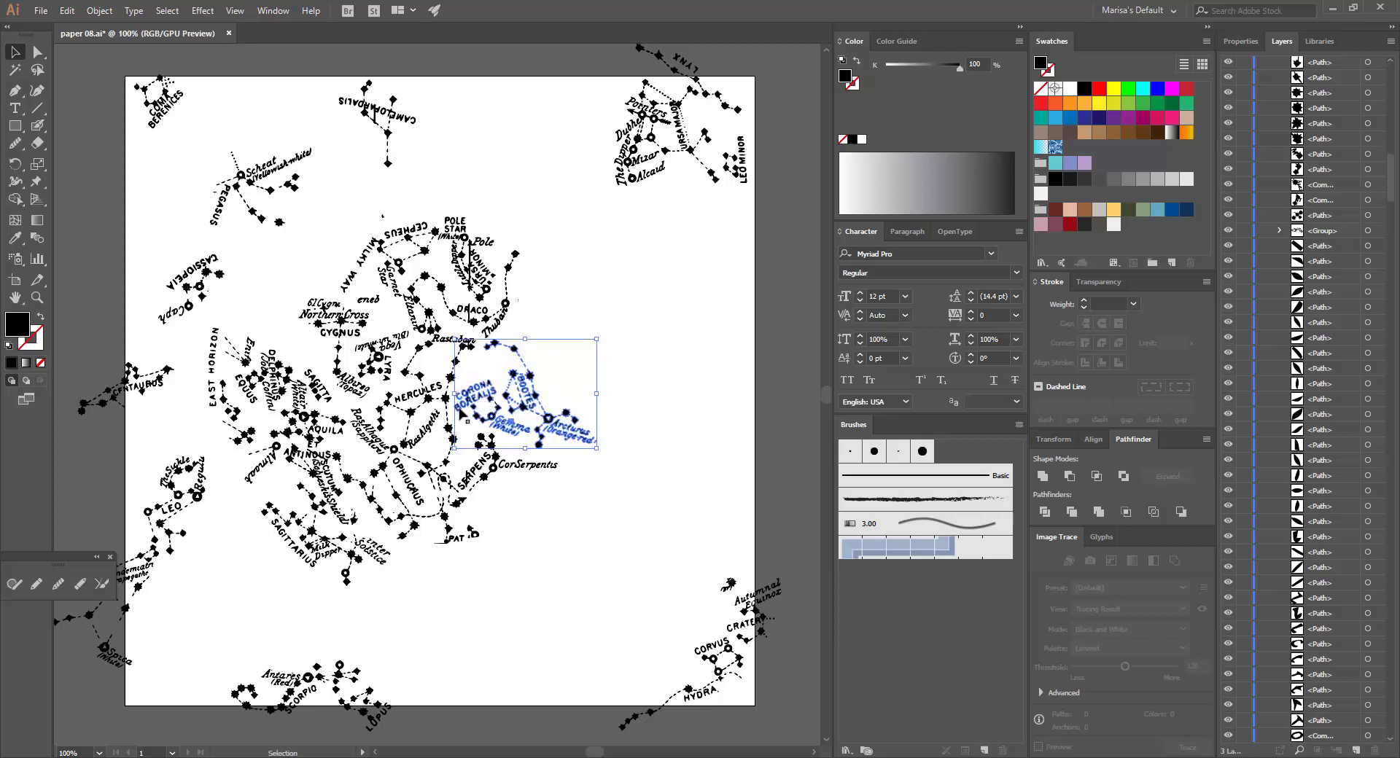
{"action": "left_click_drag", "start_coordinate": [549, 418], "coordinate": [726, 346]}
{"action": "left_click_drag", "start_coordinate": [326, 479], "coordinate": [266, 583]}
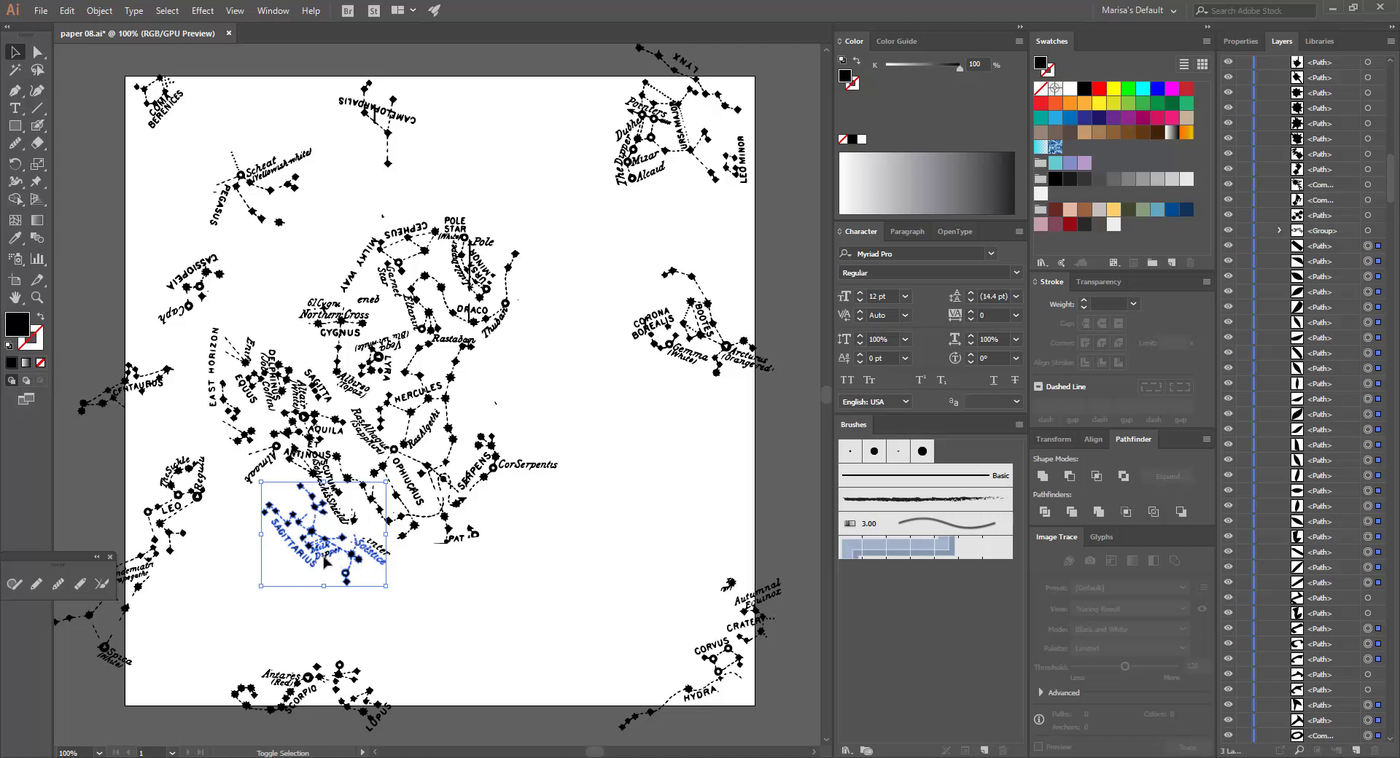
{"action": "left_click_drag", "start_coordinate": [330, 558], "coordinate": [702, 492]}
Clear the Path and East Horizon lettering and move the adjacent unlabelled star cluster to the artboard's lower right
{"action": "left_click_drag", "start_coordinate": [515, 540], "coordinate": [430, 594]}
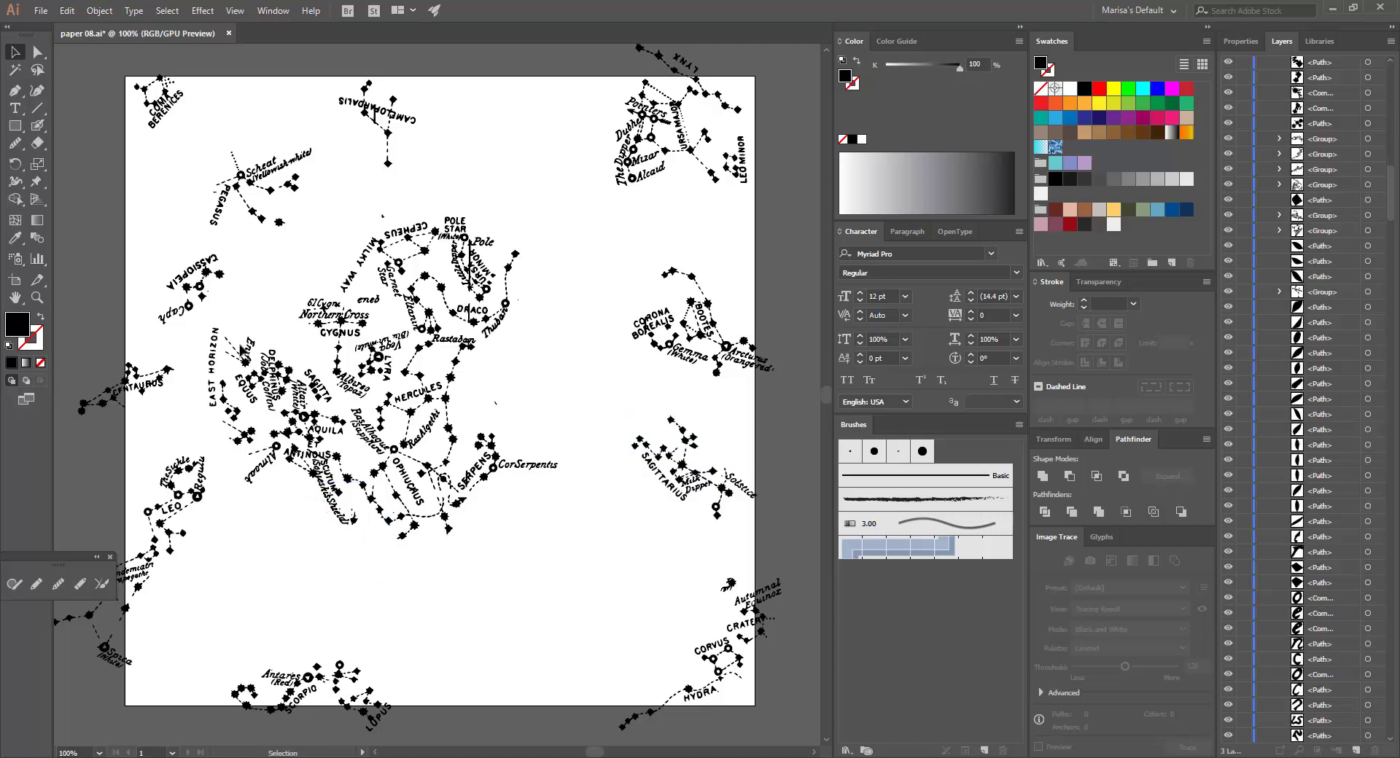
{"action": "left_click_drag", "start_coordinate": [207, 387], "coordinate": [618, 586]}
{"action": "left_click", "coordinate": [509, 402]}
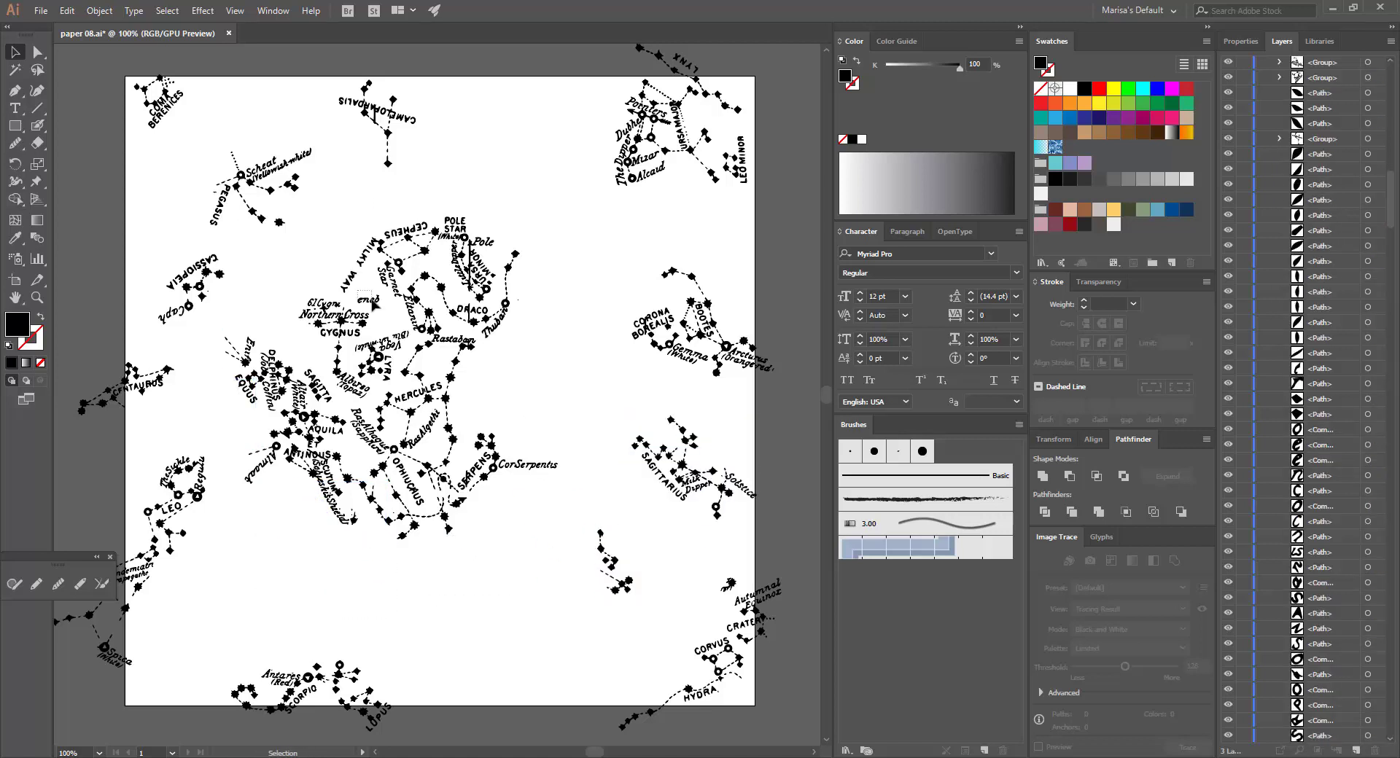
Move Cepheus to the artboard's top edge and place the Draco stars below it as a group without the Draco label
{"action": "left_click_drag", "start_coordinate": [390, 280], "coordinate": [492, 164]}
{"action": "left_click", "coordinate": [468, 312]}
{"action": "key", "text": "ctrl+plus"}
{"action": "key", "text": "ctrl+plus"}
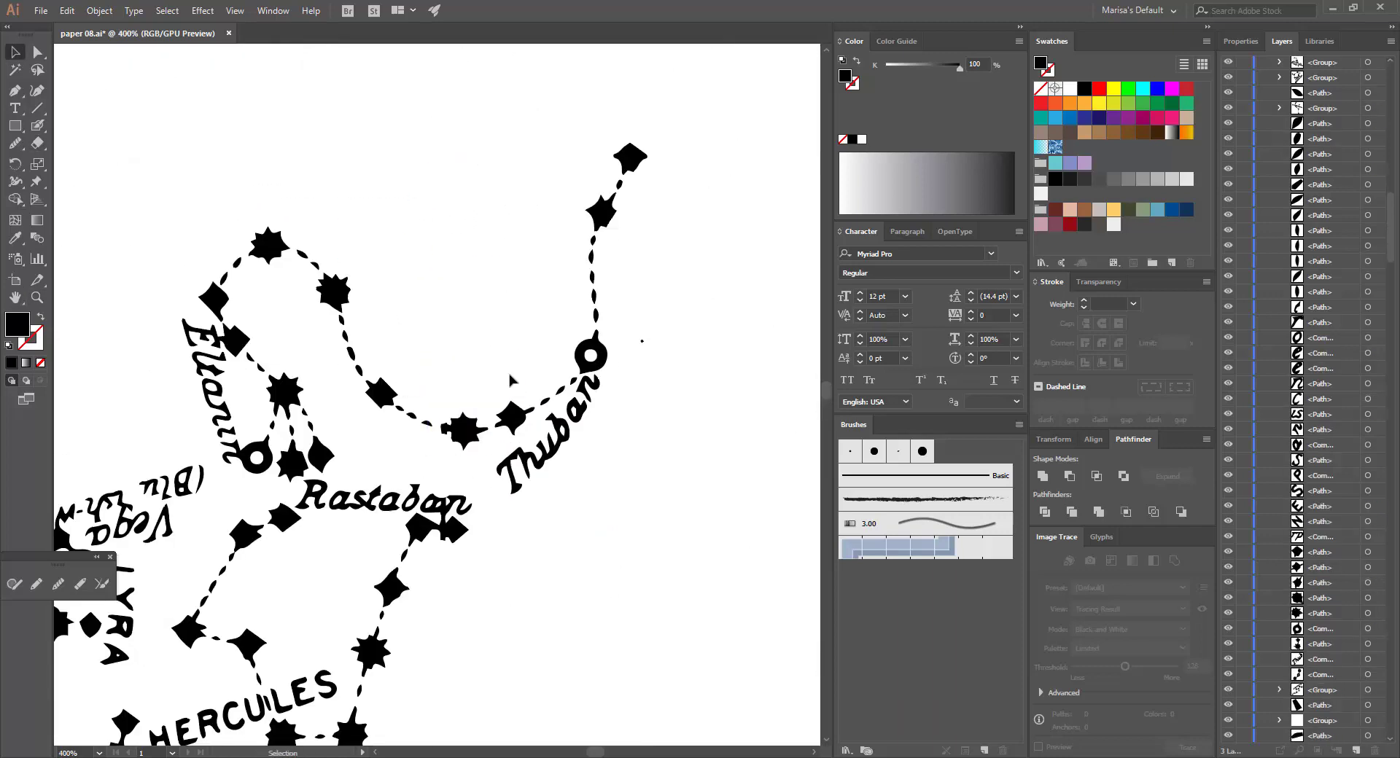
{"action": "key", "text": "ctrl+1"}
{"action": "key", "text": "z"}
{"action": "left_click", "coordinate": [429, 454], "text": "alt"}
{"action": "key", "text": "ctrl+1"}
{"action": "key", "text": "v"}
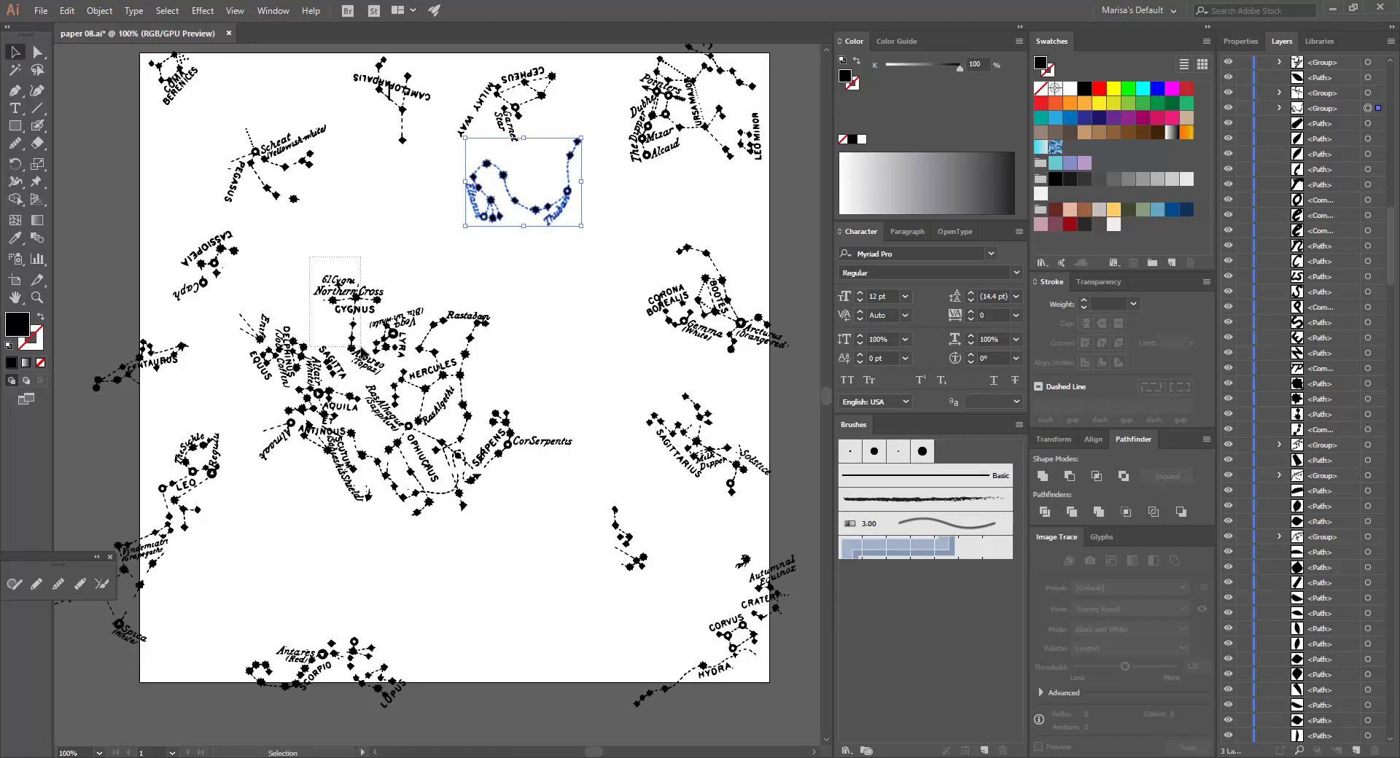
Move Cygnus up beside Pegasus and clear the Lyra stars and lettering left behind
{"action": "mouse_move", "coordinate": [354, 296]}
{"action": "left_mouse_down"}
{"action": "mouse_move", "coordinate": [377, 201]}
{"action": "mouse_move", "coordinate": [372, 211]}
{"action": "left_mouse_up"}
{"action": "key", "text": "shift+e"}
{"action": "key", "text": "ctrl+shift+a"}
{"action": "left_click_drag", "start_coordinate": [394, 321], "coordinate": [380, 350]}
{"action": "key", "text": "v"}
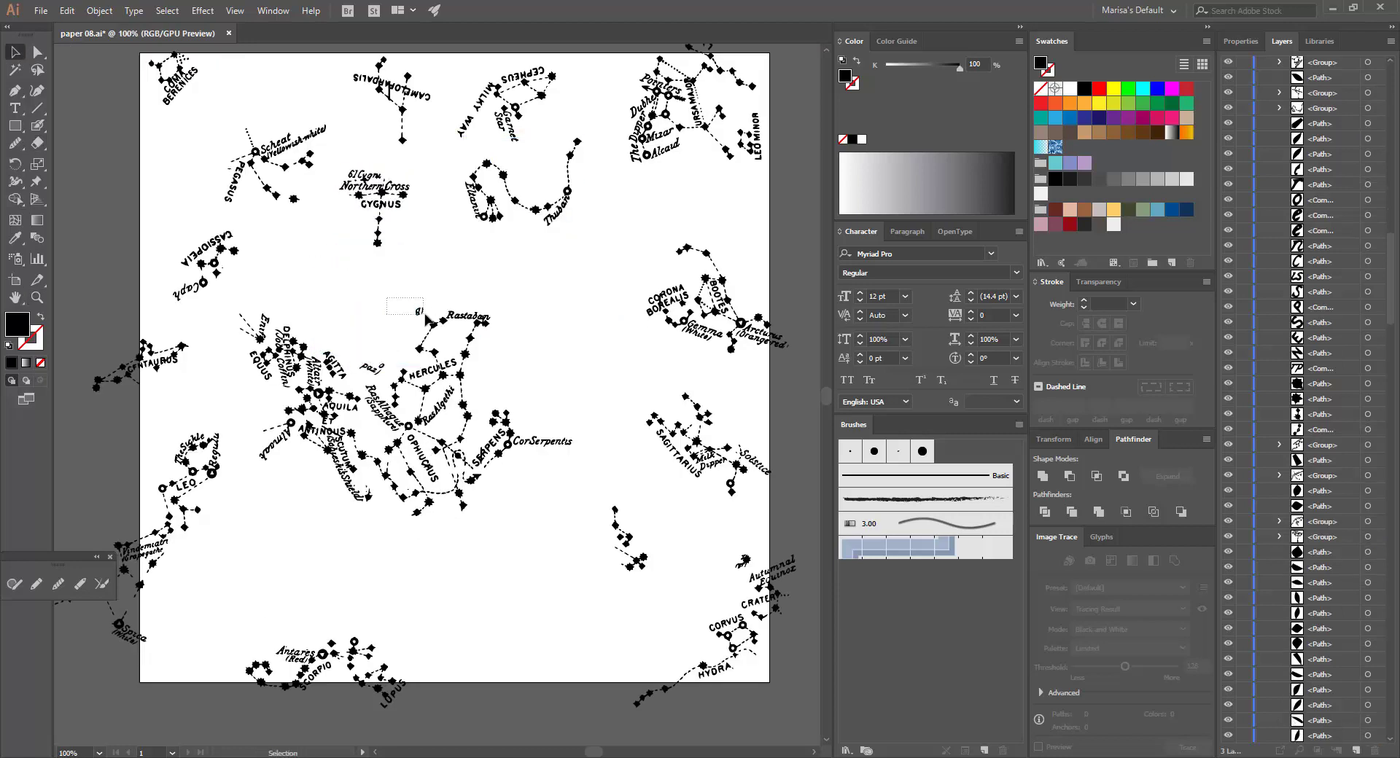
Delete the Aquila, Delphinus and Sagitta clusters along with the Cor Serpentis lettering
{"action": "left_click_drag", "start_coordinate": [241, 302], "coordinate": [354, 496]}
{"action": "key", "text": "Delete"}
{"action": "left_click", "coordinate": [353, 399]}
{"action": "key", "text": "Delete"}
{"action": "left_click", "coordinate": [544, 441]}
{"action": "key", "text": "Delete"}
Shift Hercules with Ophiuchus downward and bring Leo, Centaurus and the unlabelled star cluster in toward the artboard's centre
{"action": "left_click_drag", "start_coordinate": [514, 570], "coordinate": [335, 281]}
{"action": "left_click_drag", "start_coordinate": [409, 408], "coordinate": [438, 555]}
{"action": "left_click", "coordinate": [277, 511]}
{"action": "left_click_drag", "start_coordinate": [598, 573], "coordinate": [394, 404]}
{"action": "left_click_drag", "start_coordinate": [124, 397], "coordinate": [290, 419]}
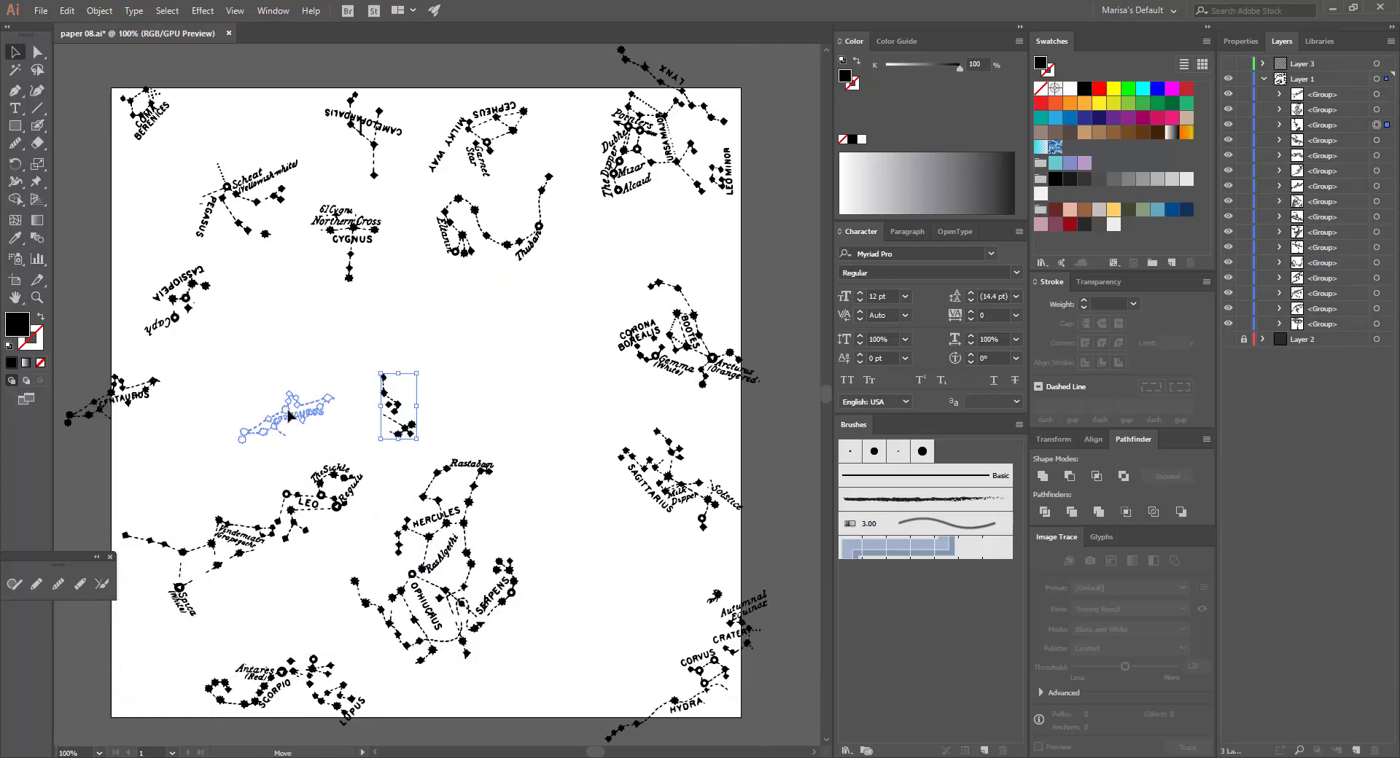
Pull Corona Borealis, Sagittarius and Hydra inward from the artboard's right edge and lower Ursa Major along that edge
{"action": "left_click_drag", "start_coordinate": [693, 343], "coordinate": [517, 375]}
{"action": "left_click_drag", "start_coordinate": [667, 481], "coordinate": [587, 497]}
{"action": "left_click_drag", "start_coordinate": [747, 631], "coordinate": [635, 613]}
{"action": "left_click_drag", "start_coordinate": [634, 146], "coordinate": [655, 372]}
Respace Draco, Cepheus, Cygnus, Pegasus and Camelopardalis across the upper part of the artboard
{"action": "left_click_drag", "start_coordinate": [474, 211], "coordinate": [543, 222]}
{"action": "left_click_drag", "start_coordinate": [487, 143], "coordinate": [712, 208]}
{"action": "left_click_drag", "start_coordinate": [348, 239], "coordinate": [352, 319]}
{"action": "left_click_drag", "start_coordinate": [241, 197], "coordinate": [423, 228]}
{"action": "left_click_drag", "start_coordinate": [362, 124], "coordinate": [492, 96]}
Reposition Coma Berenices and Cassiopeia, and place a copy of Ursa Major at the artboard's left edge
{"action": "left_click_drag", "start_coordinate": [149, 113], "coordinate": [711, 471]}
{"action": "left_click_drag", "start_coordinate": [179, 292], "coordinate": [153, 448]}
{"action": "left_click_drag", "start_coordinate": [703, 193], "coordinate": [259, 328]}
{"action": "left_click", "coordinate": [679, 350]}
{"action": "left_click_drag", "start_coordinate": [678, 350], "coordinate": [204, 290]}
Duplicate the whole constellation arrangement and place the copy outside the artboard at its upper left
{"action": "key", "text": "ctrl+a"}
{"action": "key", "text": "ctrl+minus"}
{"action": "key", "text": "ctrl+minus"}
{"action": "key", "text": "z"}
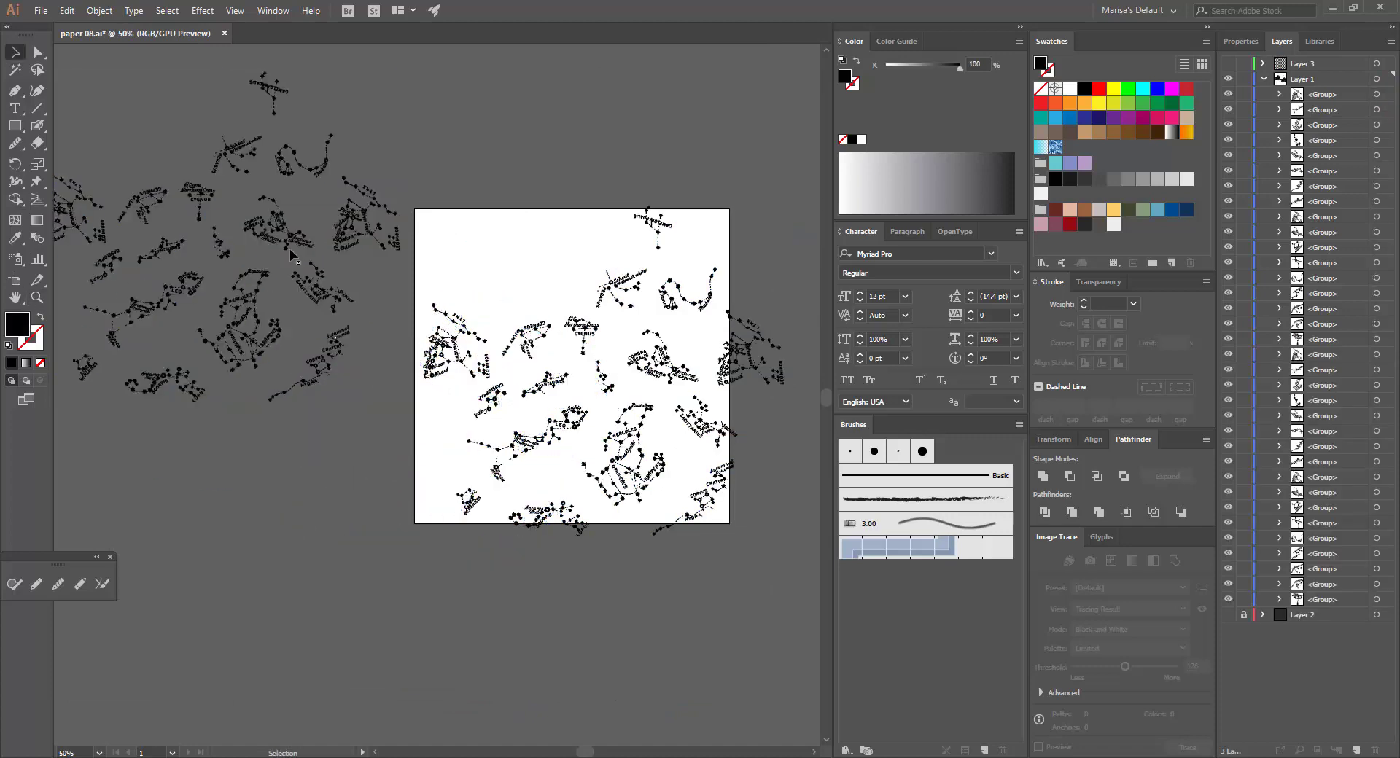
Arrange the duplicated constellations, including Leo, Hercules, Camelopardalis, Bootes, Draco and Sagittarius, along the artboard's top and left edges
{"action": "left_click_drag", "start_coordinate": [554, 199], "coordinate": [733, 219]}
{"action": "mouse_move", "coordinate": [511, 438]}
{"action": "left_mouse_down"}
{"action": "mouse_move", "coordinate": [455, 438]}
{"action": "mouse_move", "coordinate": [490, 442]}
{"action": "left_mouse_up"}
{"action": "left_click_drag", "start_coordinate": [694, 223], "coordinate": [387, 423]}
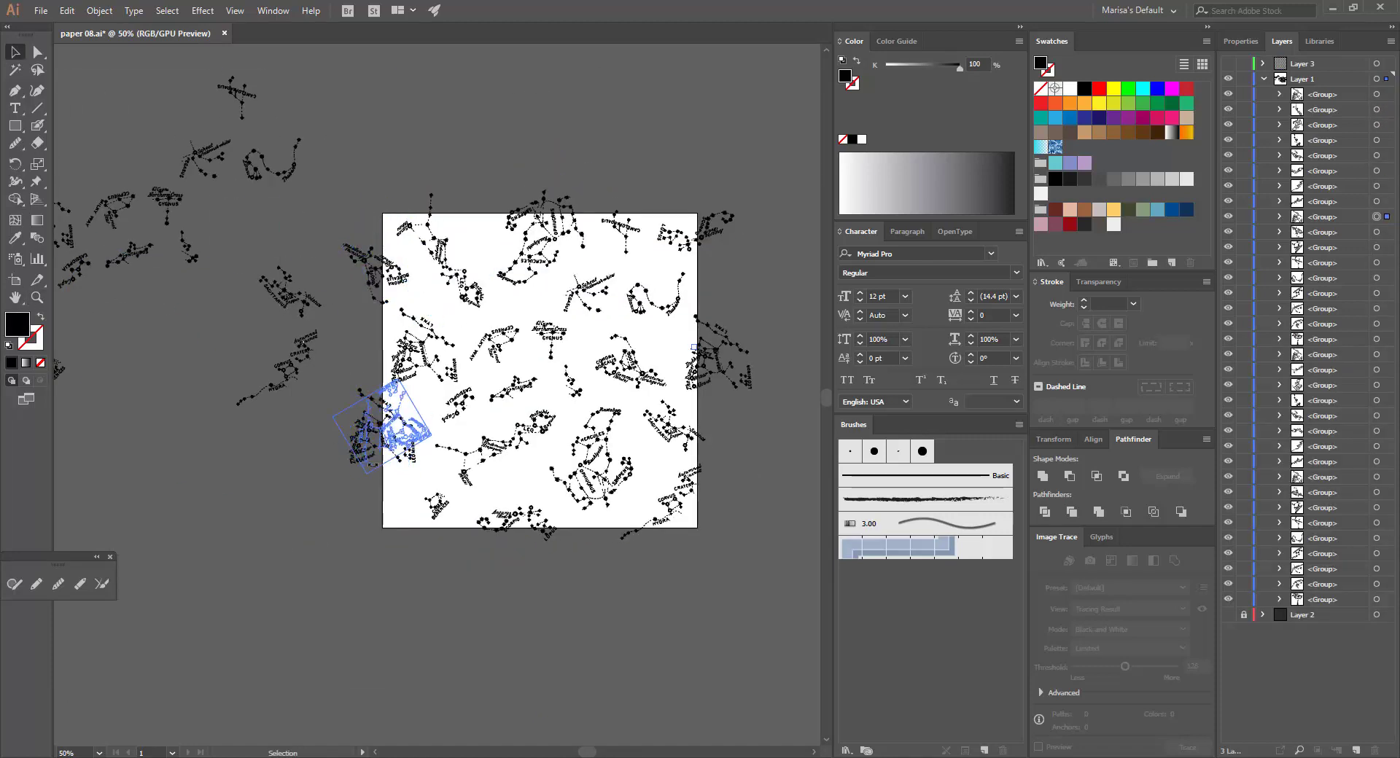
{"action": "left_click_drag", "start_coordinate": [292, 292], "coordinate": [143, 507]}
{"action": "left_click_drag", "start_coordinate": [270, 164], "coordinate": [407, 493]}
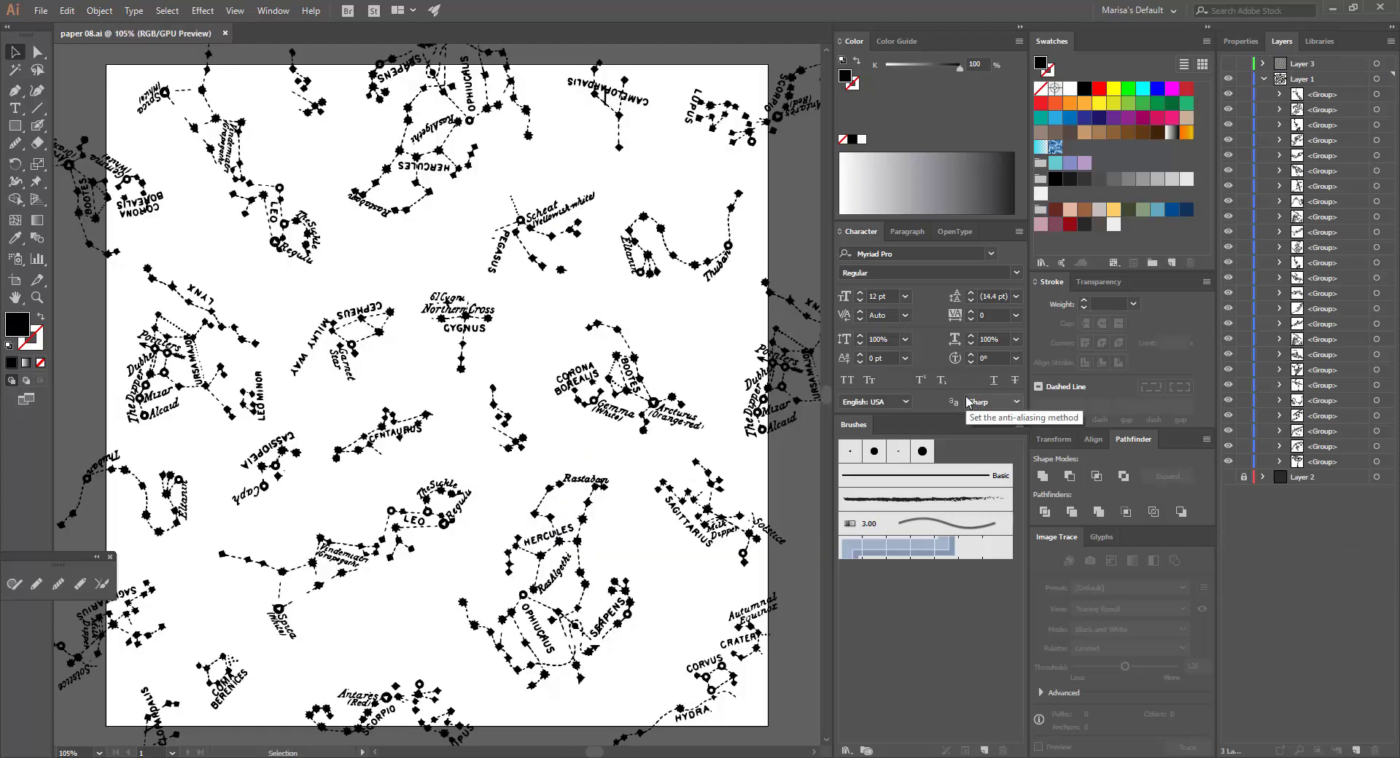
Export the artboard for the web as a transparent PNG-24 image 3600 px wide
{"action": "left_click", "coordinate": [41, 10]}
{"action": "mouse_move", "coordinate": [109, 268]}
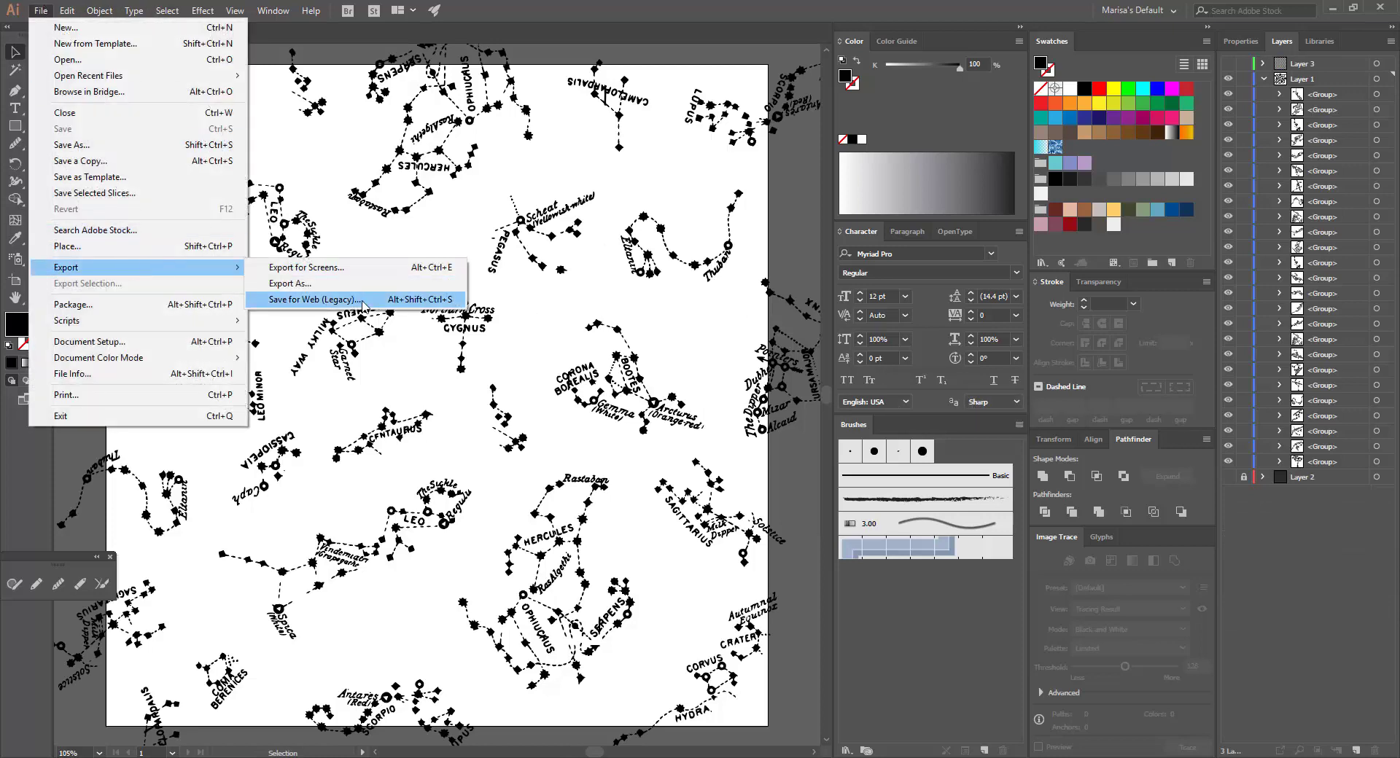
{"action": "left_click", "coordinate": [359, 300]}
{"action": "left_click", "coordinate": [1202, 226]}
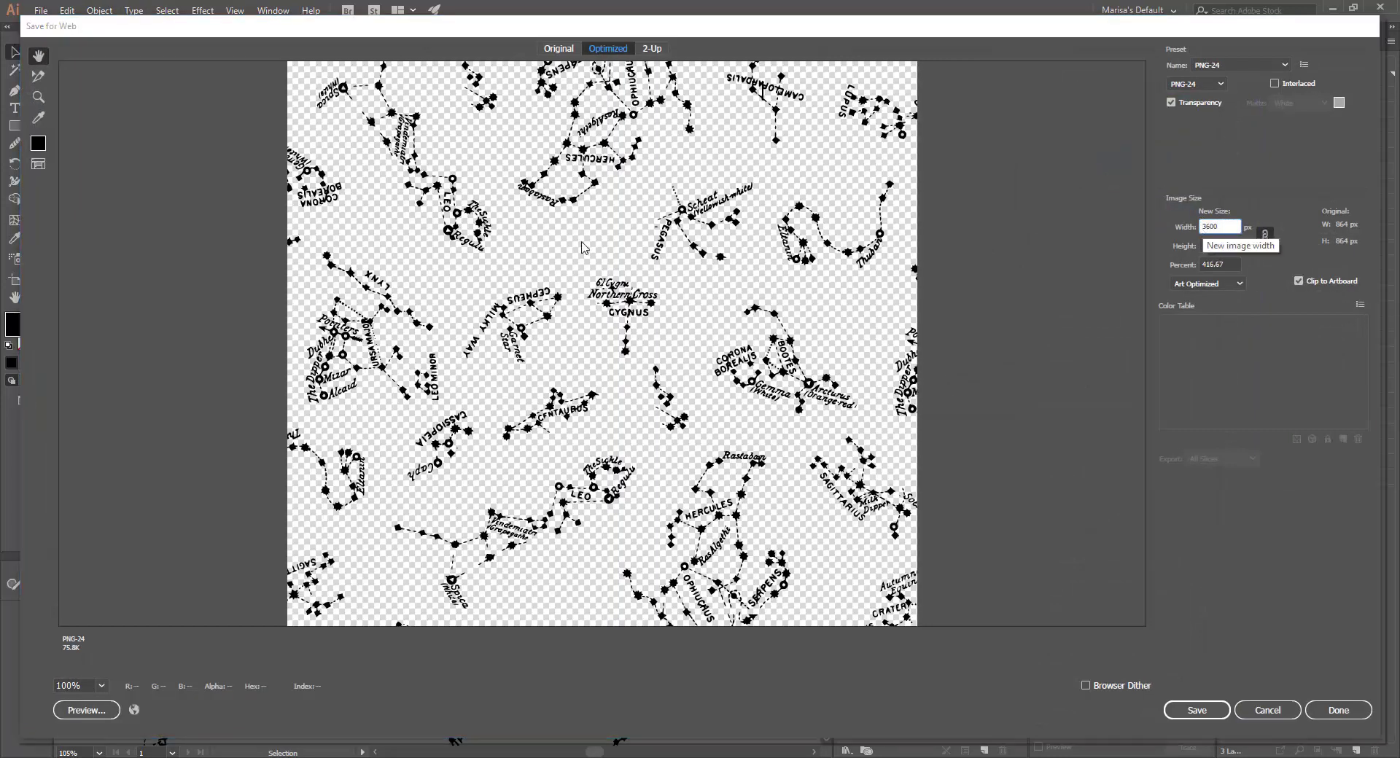
{"action": "key", "text": "Return"}
{"action": "left_click", "coordinate": [591, 405]}
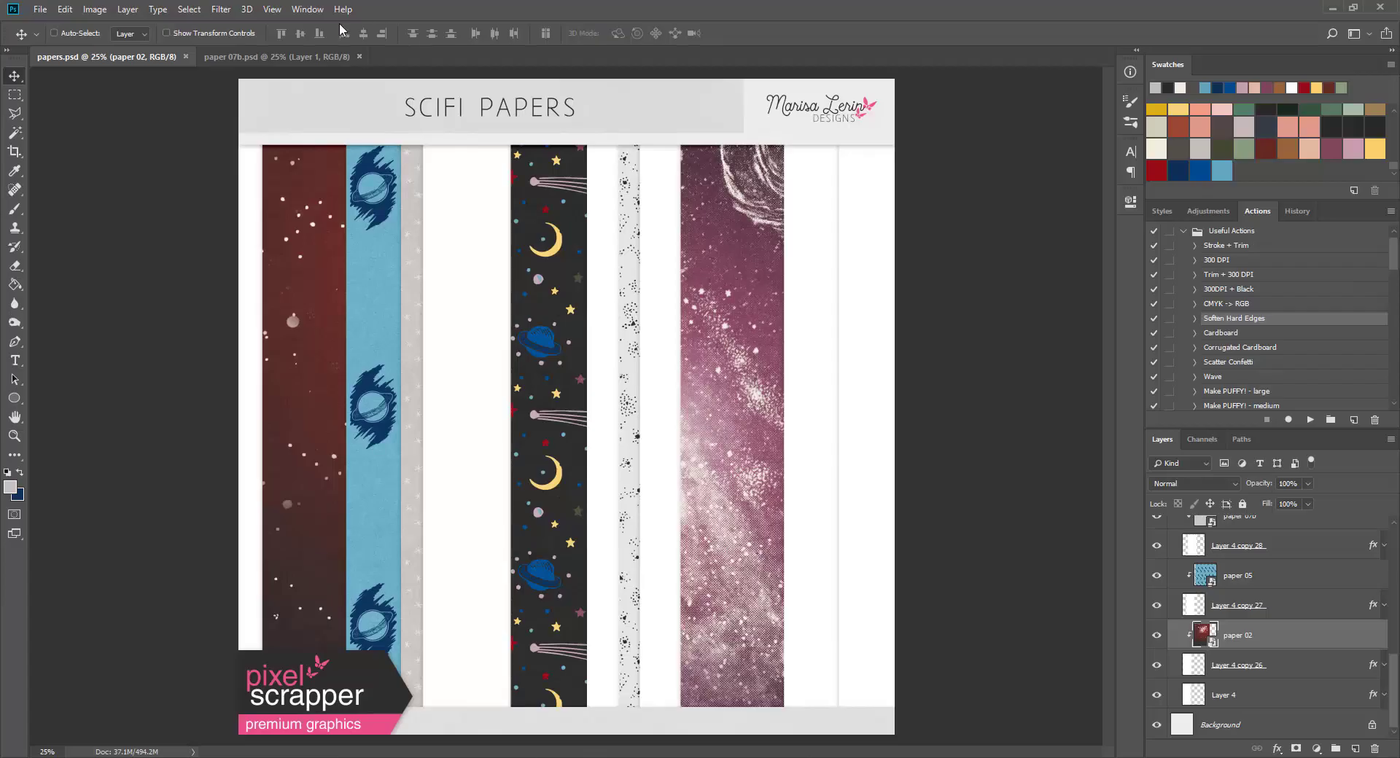
In Photoshop, save the paper 07b.psd document under the new name paper 08
{"action": "left_click", "coordinate": [306, 55]}
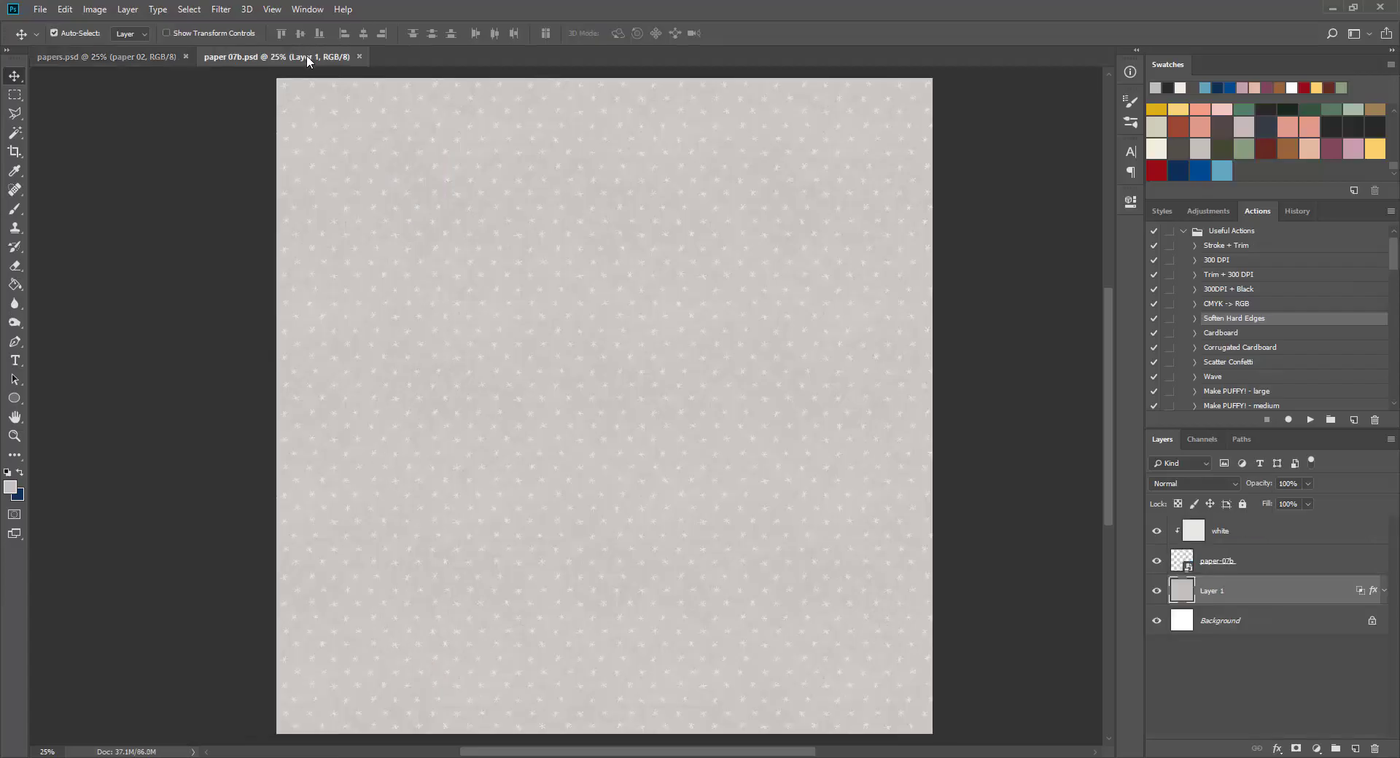
{"action": "key", "text": "ctrl+shift+s"}
{"action": "type", "text": "paper 08"}
{"action": "key", "text": "Return"}
Delete the paper-07b layer, hide the white layer and fill Layer 1 with dark charcoal
{"action": "left_click", "coordinate": [1229, 562]}
{"action": "key", "text": "Delete"}
{"action": "left_click", "coordinate": [1157, 531]}
{"action": "left_click", "coordinate": [1168, 87]}
{"action": "key", "text": "g"}
{"action": "left_click", "coordinate": [538, 365]}
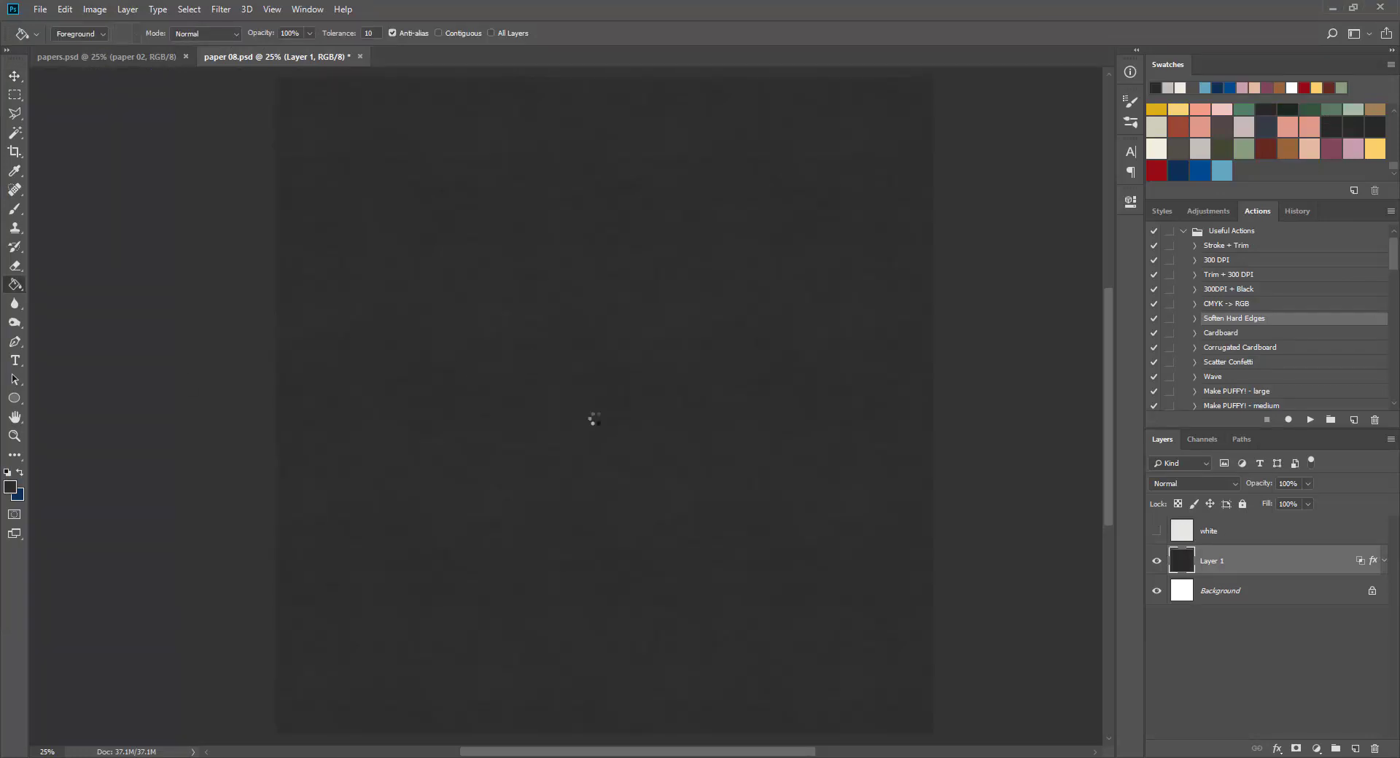
Show the white layer again and clip it to the placed paper-08 constellation pattern
{"action": "left_click", "coordinate": [1157, 531]}
{"action": "right_click", "coordinate": [1243, 531]}
{"action": "left_click", "coordinate": [1127, 420]}
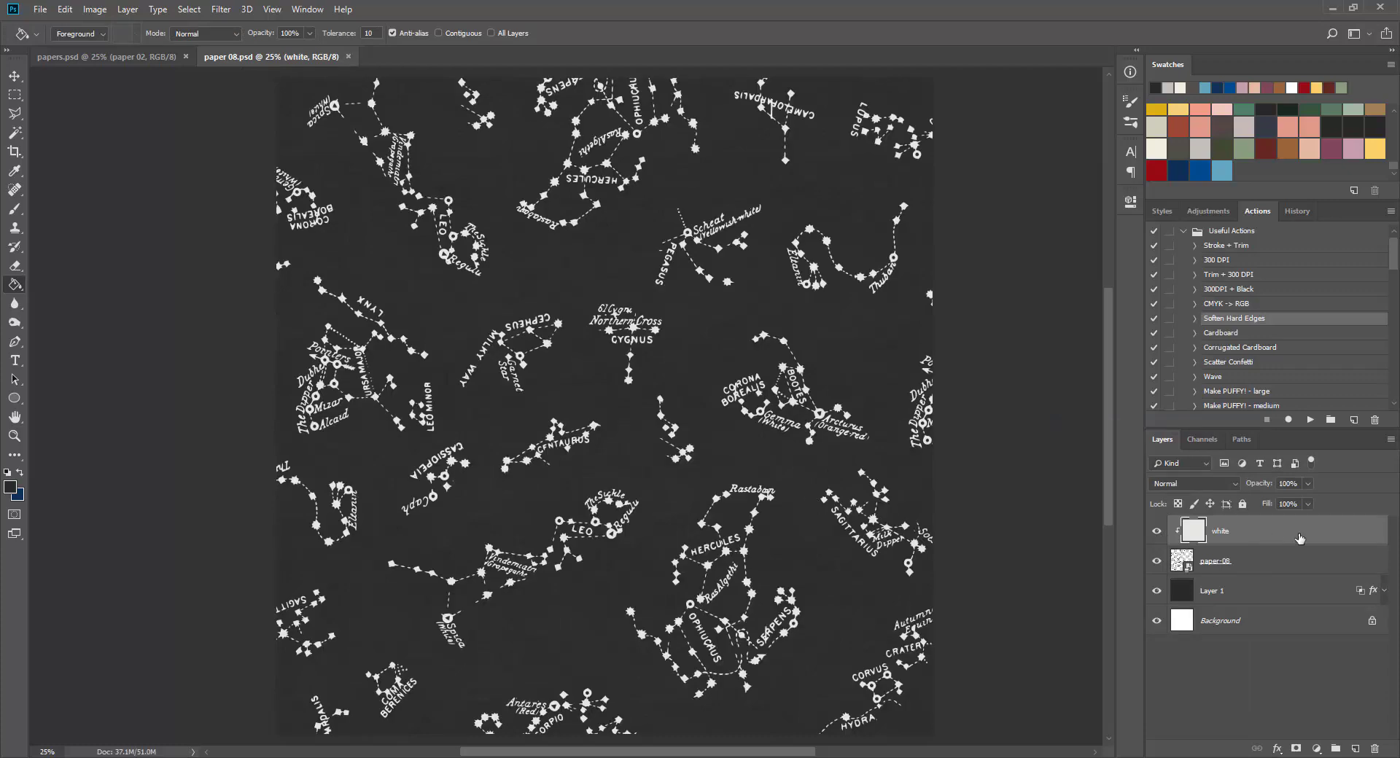
Save the document as a new version named paper 08b
{"action": "key", "text": "ctrl+shift+s"}
{"action": "type", "text": "b"}
{"action": "key", "text": "Return"}
Move the white layer beneath the paper-08 layer as the background and hide the charcoal Layer 1
{"action": "left_click_drag", "start_coordinate": [1297, 540], "coordinate": [1263, 565]}
{"action": "left_click", "coordinate": [1156, 591]}
{"action": "right_click", "coordinate": [1170, 533]}
{"action": "key", "text": "Escape"}
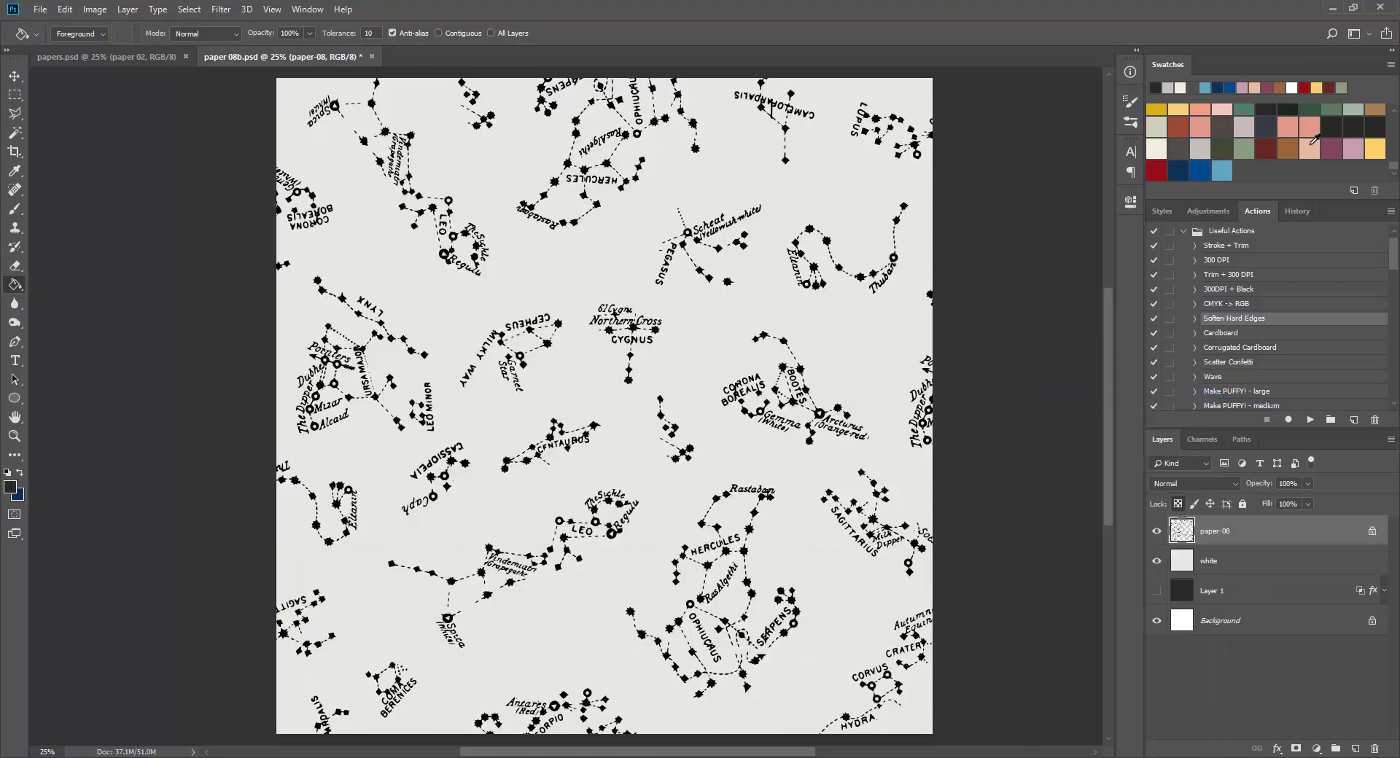
Paste the copied layer style onto the paper-08 constellation layer and save the document
{"action": "right_click", "coordinate": [1265, 529]}
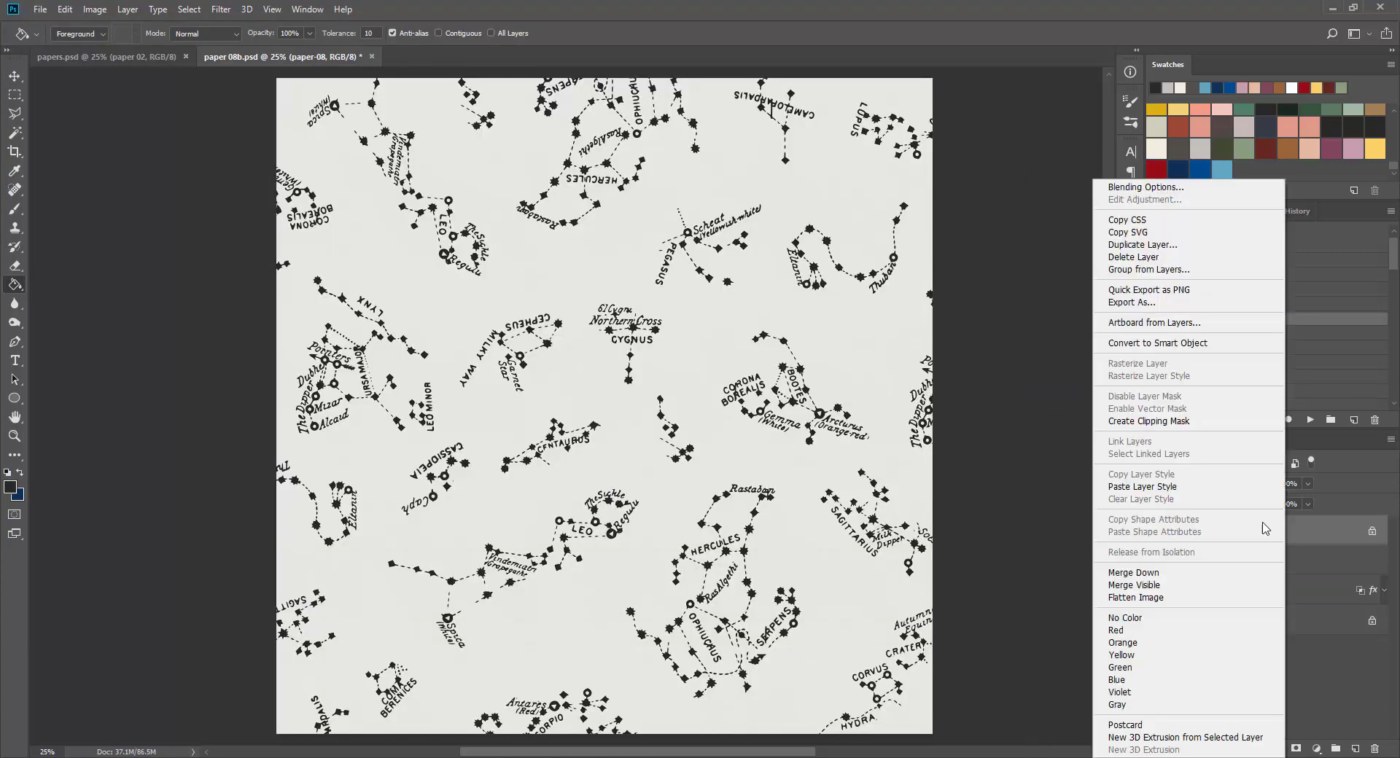
{"action": "left_click", "coordinate": [1167, 487]}
{"action": "key", "text": "ctrl+s"}
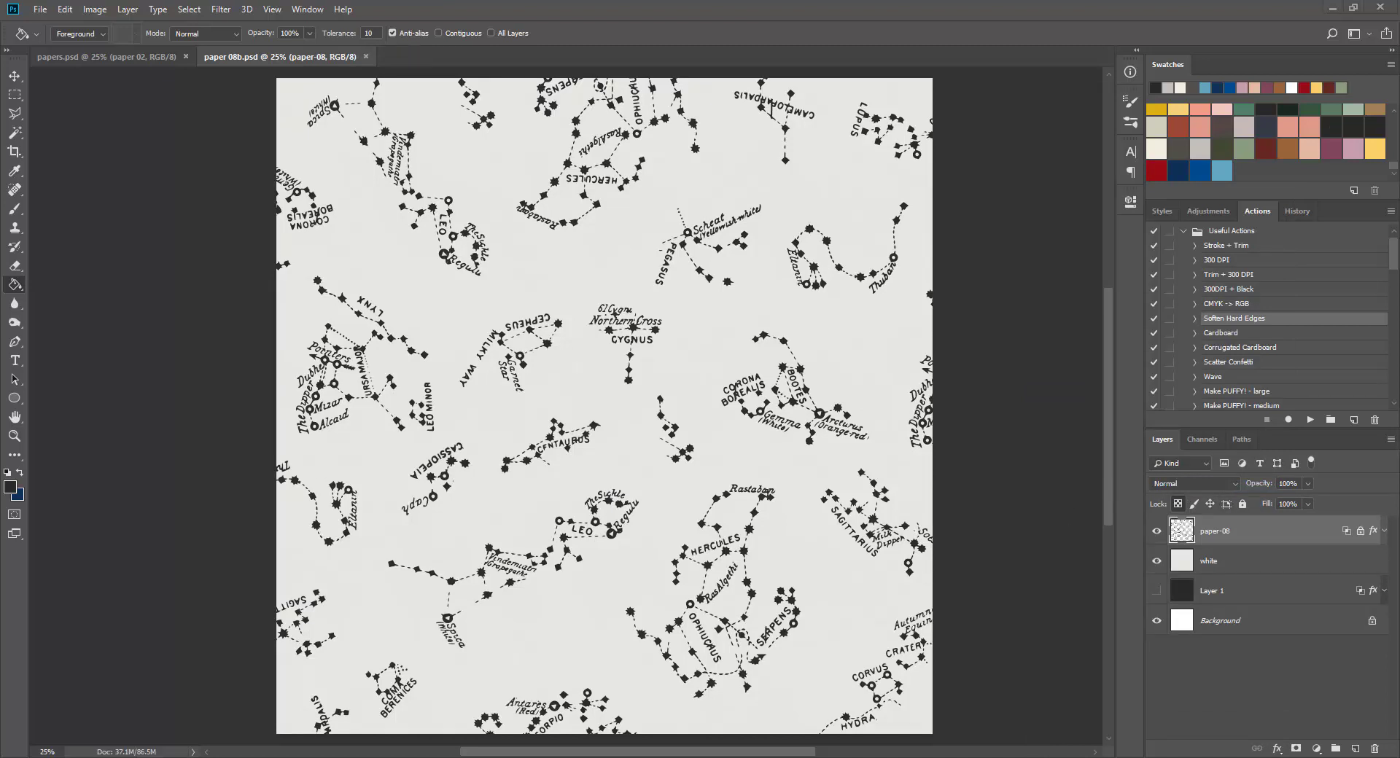
Load the marisaL-brush035 ABR brush set from its folder in Downloads
{"action": "key", "text": "alt+Tab"}
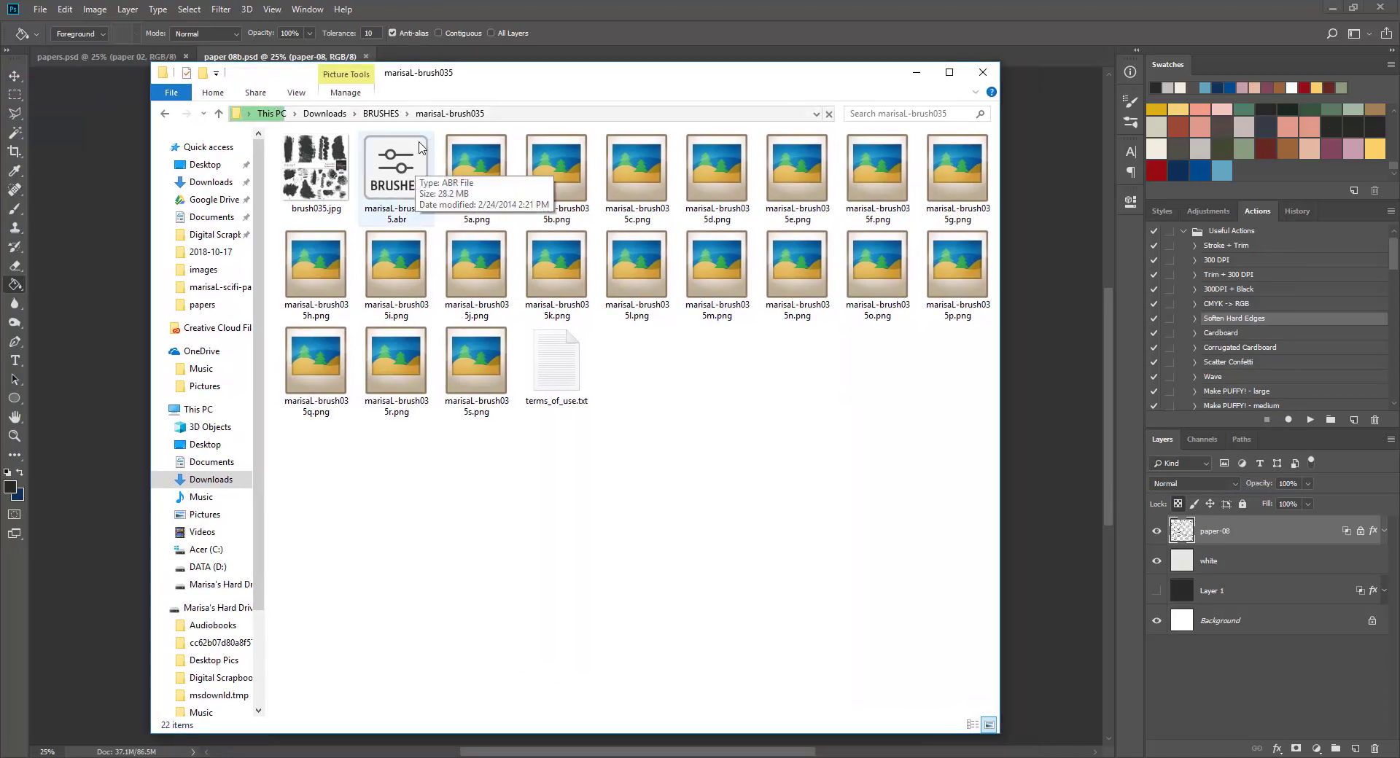
{"action": "left_click", "coordinate": [396, 173]}
{"action": "double_click", "coordinate": [396, 172]}
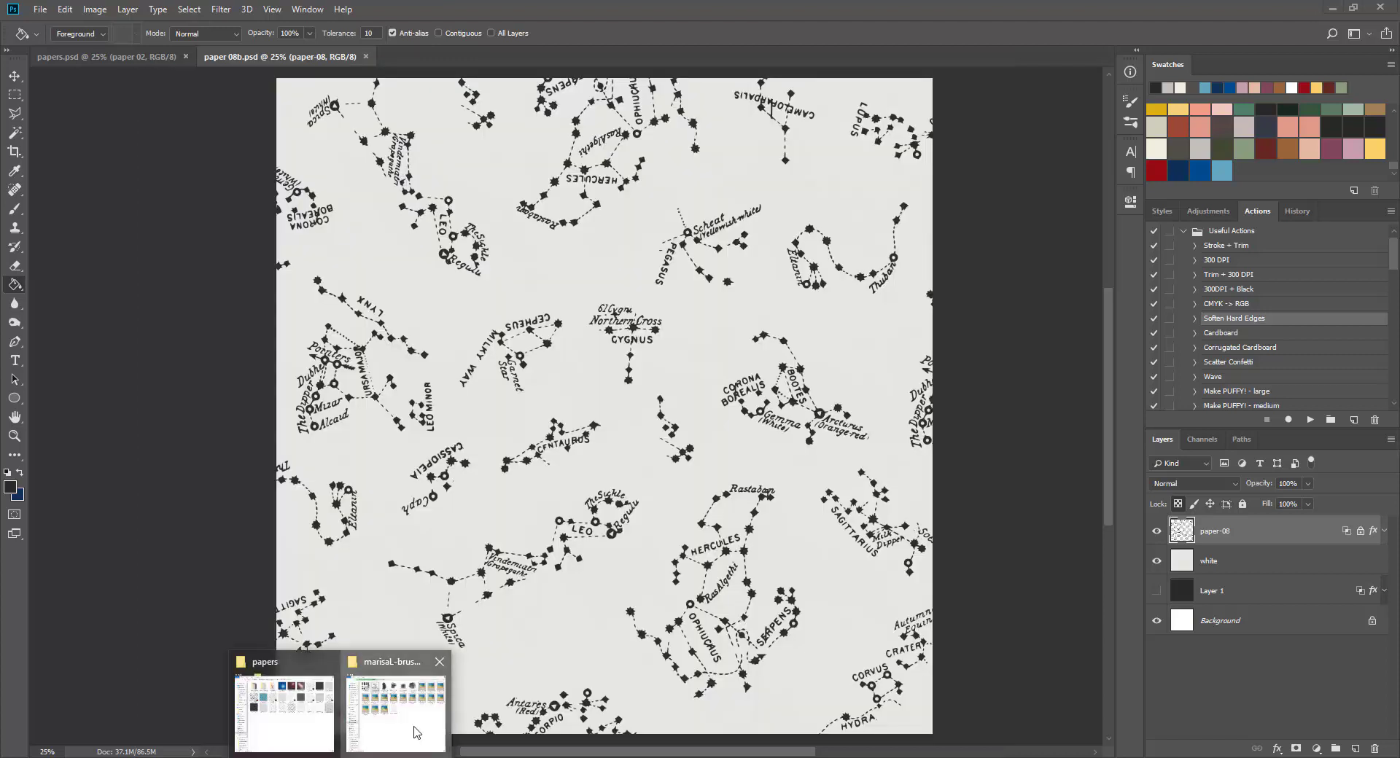
Look into the marisaL-brush041 folder inside BRUSHES and put the file window away
{"action": "left_click", "coordinate": [416, 731]}
{"action": "left_click", "coordinate": [381, 113]}
{"action": "double_click", "coordinate": [379, 223]}
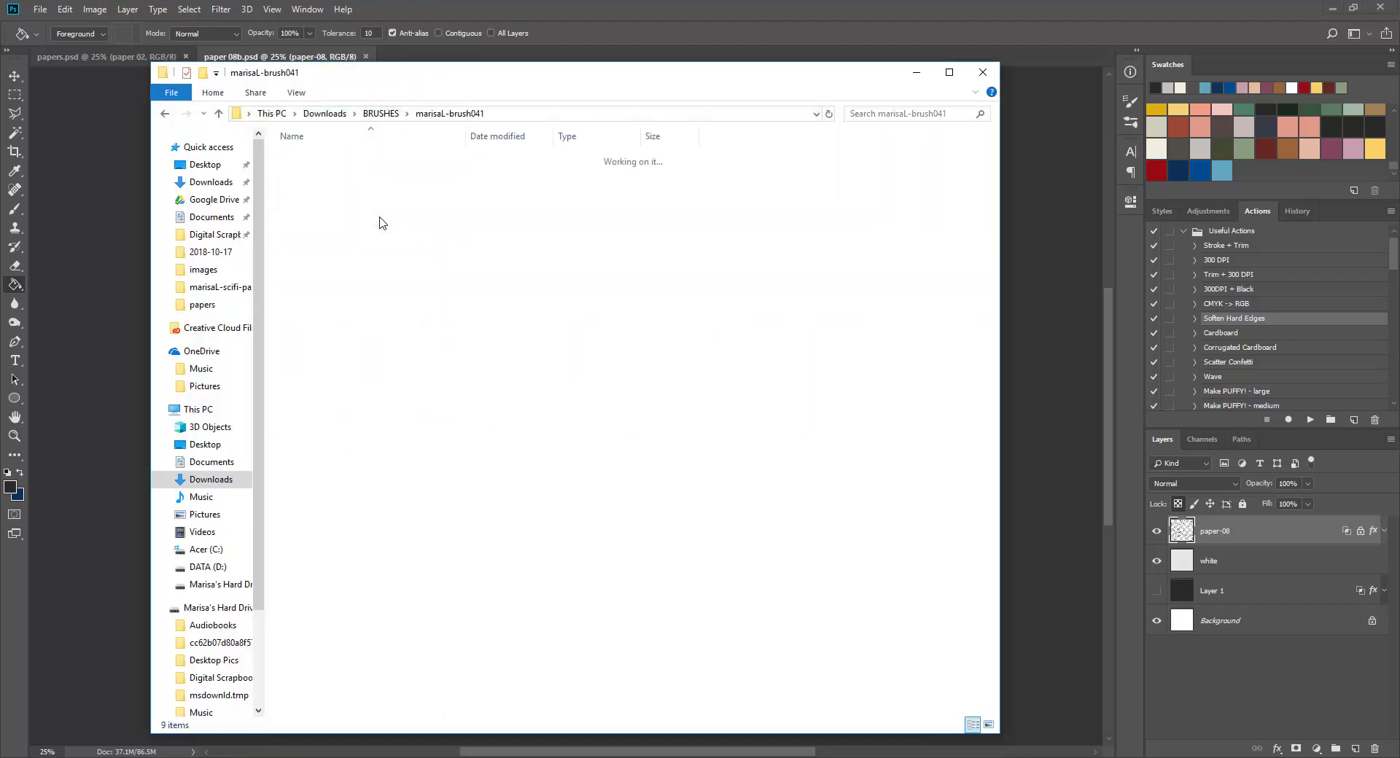
{"action": "left_click", "coordinate": [916, 73]}
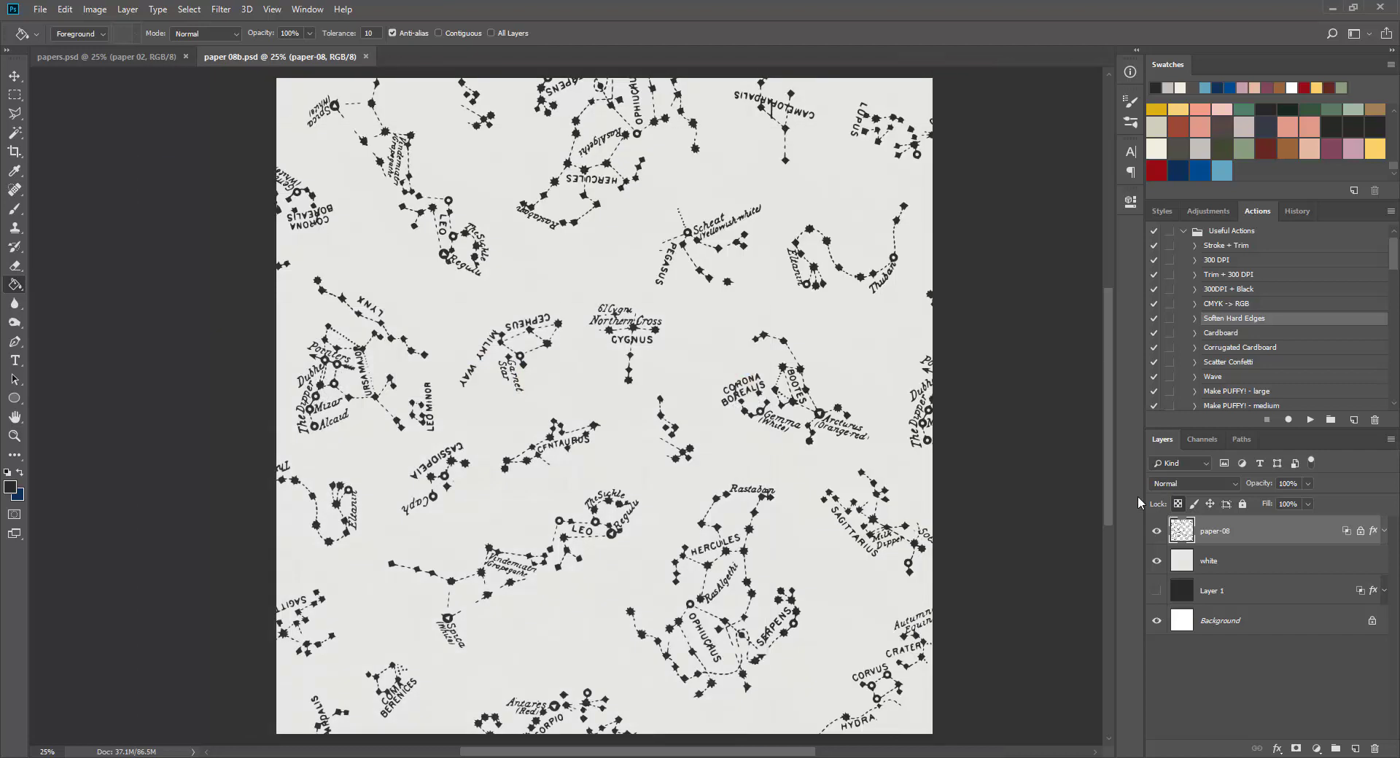
Stamp a large plum paint stroke over the paper's upper right on a new layer, using the 3946 px rough brush from marisaL-brush035 2
{"action": "key", "text": "ctrl+shift+alt+n"}
{"action": "key", "text": "b"}
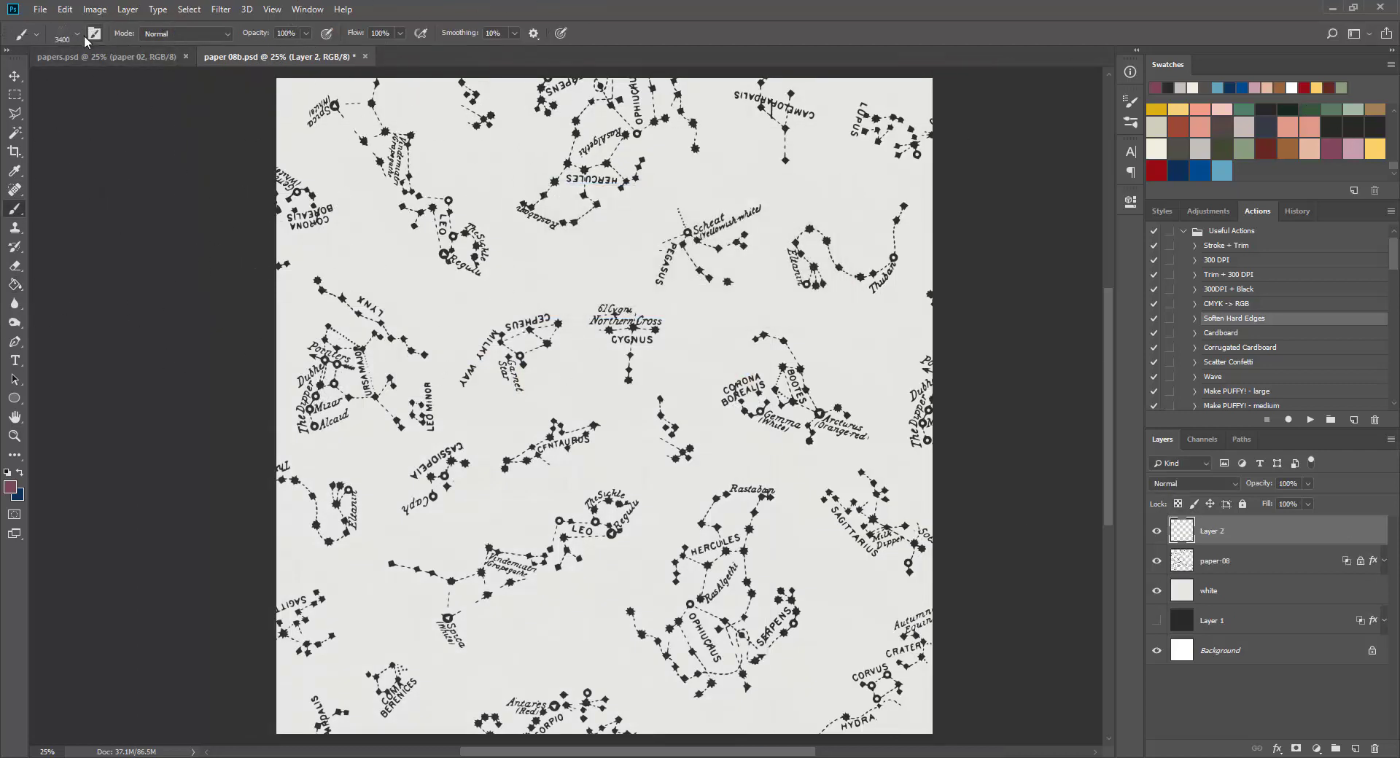
{"action": "left_click", "coordinate": [77, 34]}
{"action": "scroll", "coordinate": [228, 299], "scroll_direction": "down", "scroll_amount": 3}
{"action": "left_click", "coordinate": [33, 572]}
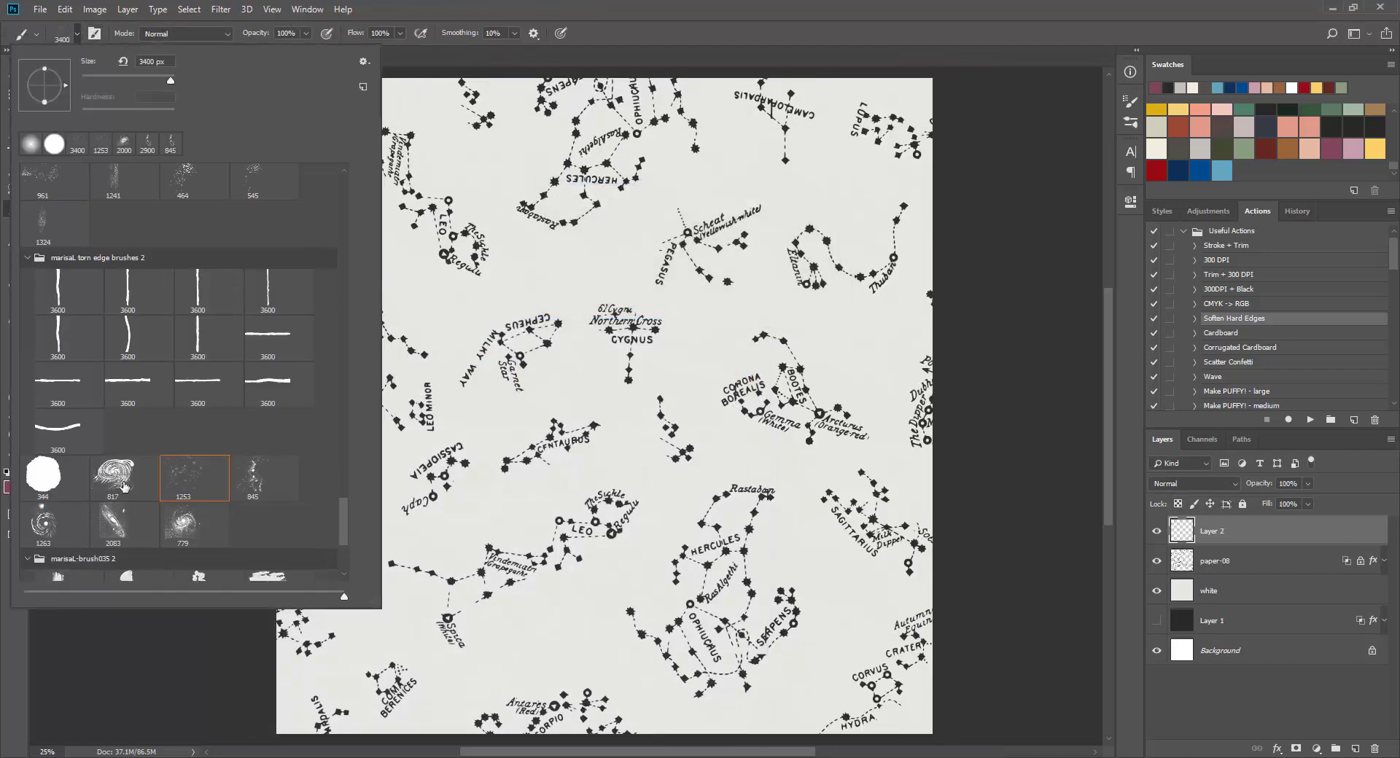
{"action": "scroll", "coordinate": [233, 419], "scroll_direction": "down", "scroll_amount": 10}
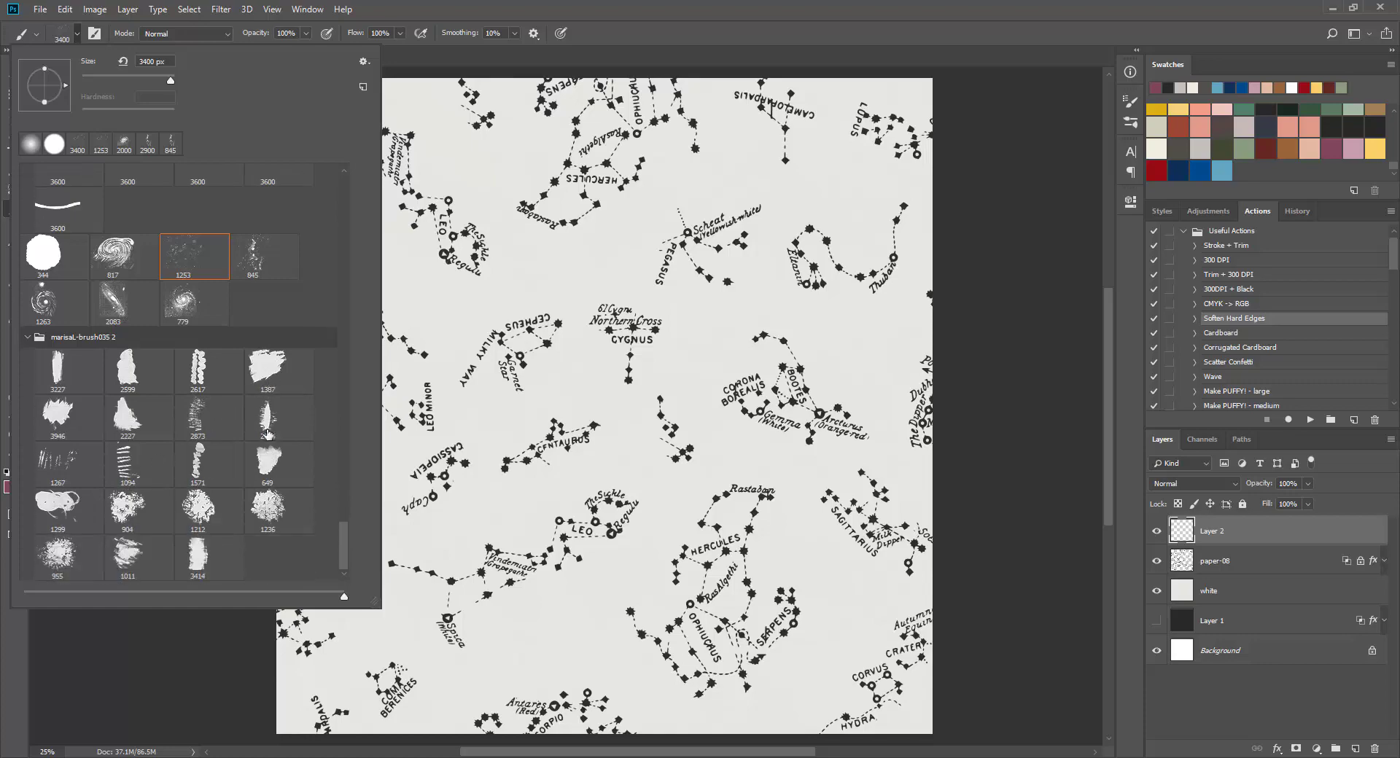
{"action": "left_click", "coordinate": [69, 417]}
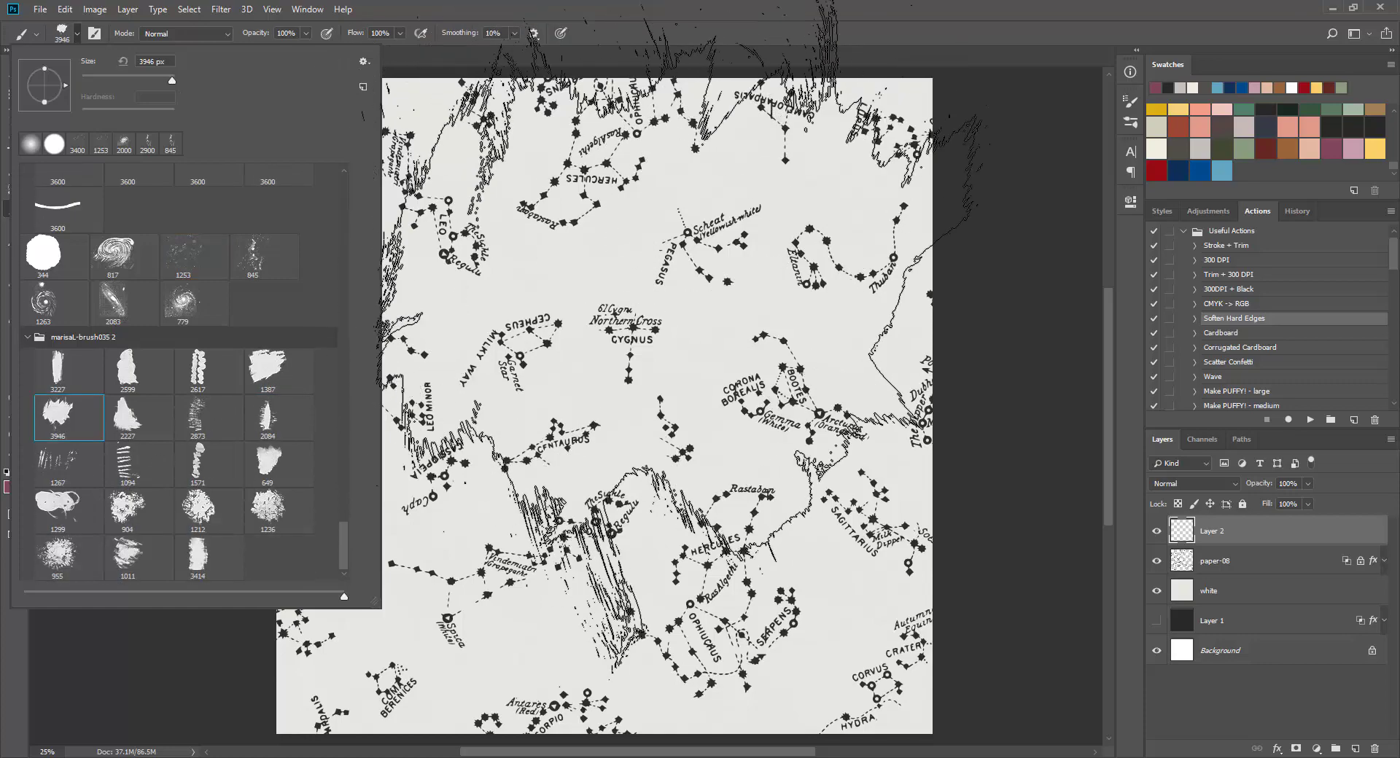
{"action": "left_click", "coordinate": [729, 328]}
Paste the pattern overlay style onto the paint-stroke layer, place it beneath paper-08 and shift the stroke to the paper's upper left
{"action": "right_click", "coordinate": [1301, 531]}
{"action": "left_click", "coordinate": [1194, 490]}
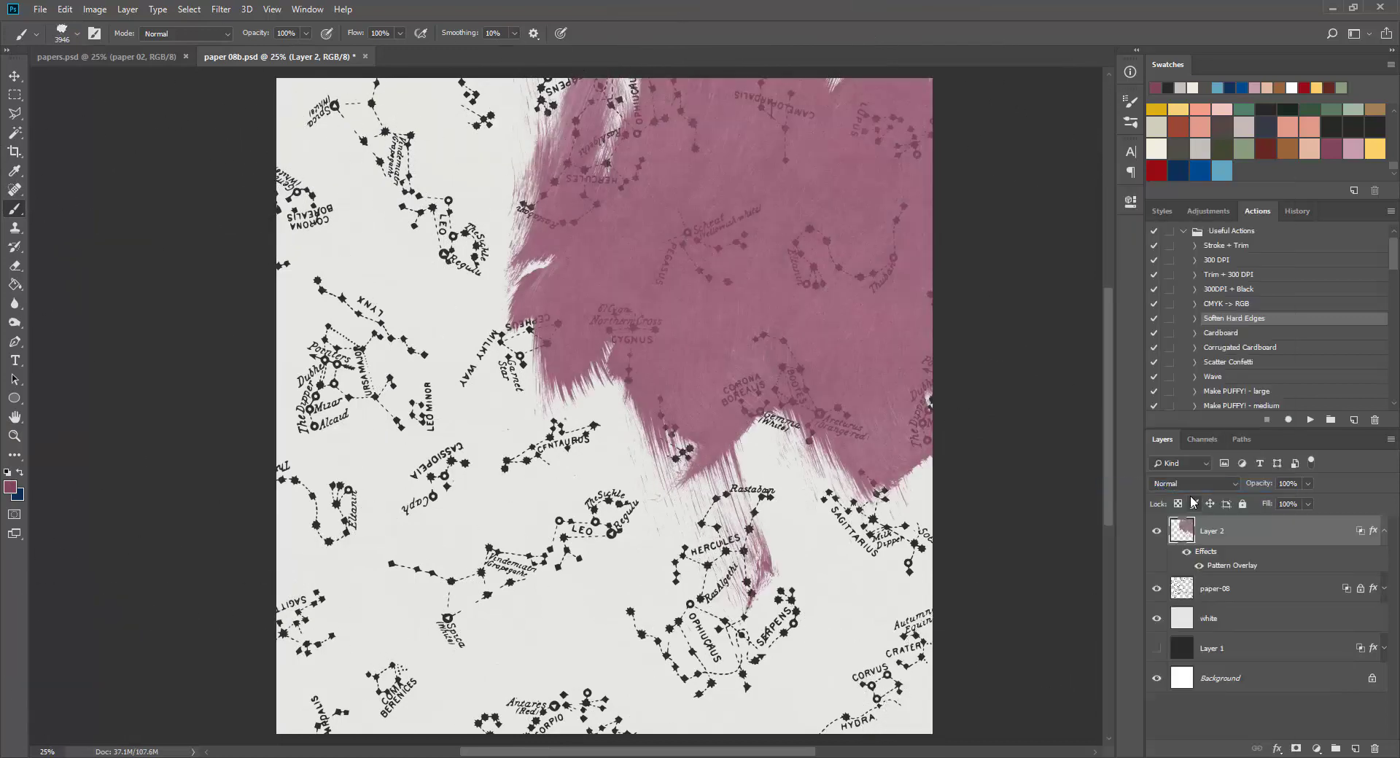
{"action": "left_click_drag", "start_coordinate": [1225, 541], "coordinate": [1225, 600]}
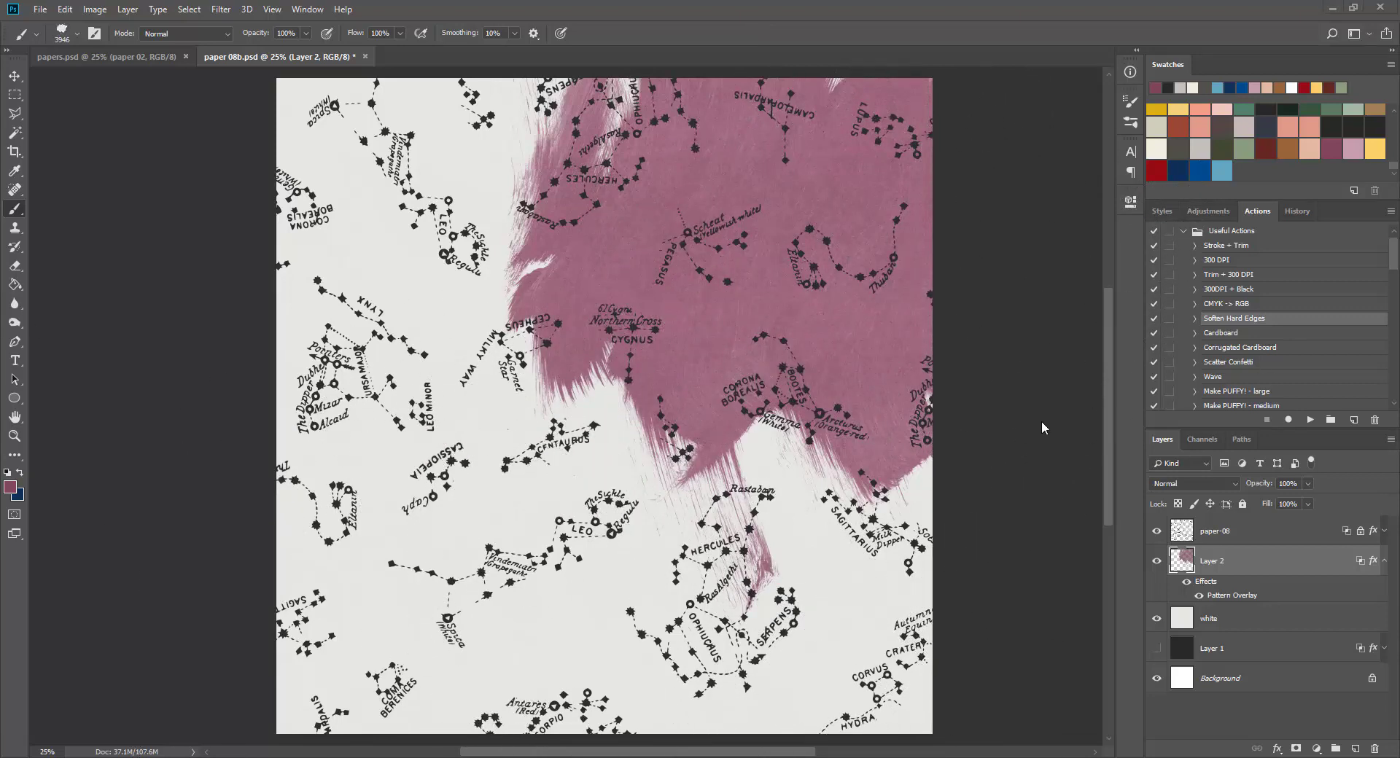
{"action": "key", "text": "v"}
{"action": "mouse_move", "coordinate": [820, 320]}
{"action": "left_mouse_down"}
{"action": "mouse_move", "coordinate": [624, 435]}
{"action": "mouse_move", "coordinate": [507, 248]}
{"action": "mouse_move", "coordinate": [434, 288]}
{"action": "left_mouse_up"}
Stamp a large plum spiral on a new layer with the 779 galaxy brush and move it to the paper's lower-left corner
{"action": "key", "text": "b"}
{"action": "left_click", "coordinate": [69, 33]}
{"action": "left_click", "coordinate": [194, 303]}
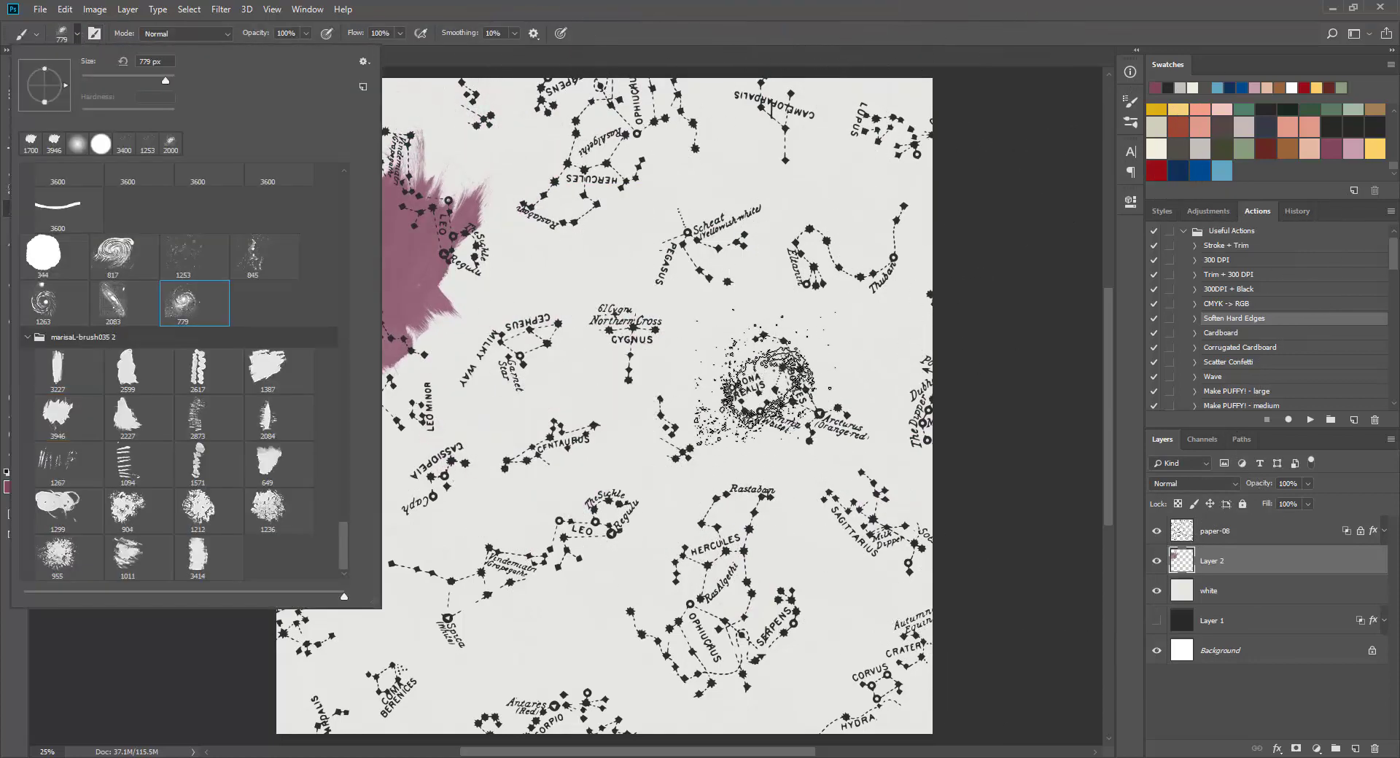
{"action": "left_click", "coordinate": [1080, 438]}
{"action": "key", "text": "ctrl+shift+alt+n"}
{"action": "left_click", "coordinate": [722, 343]}
{"action": "key", "text": "v"}
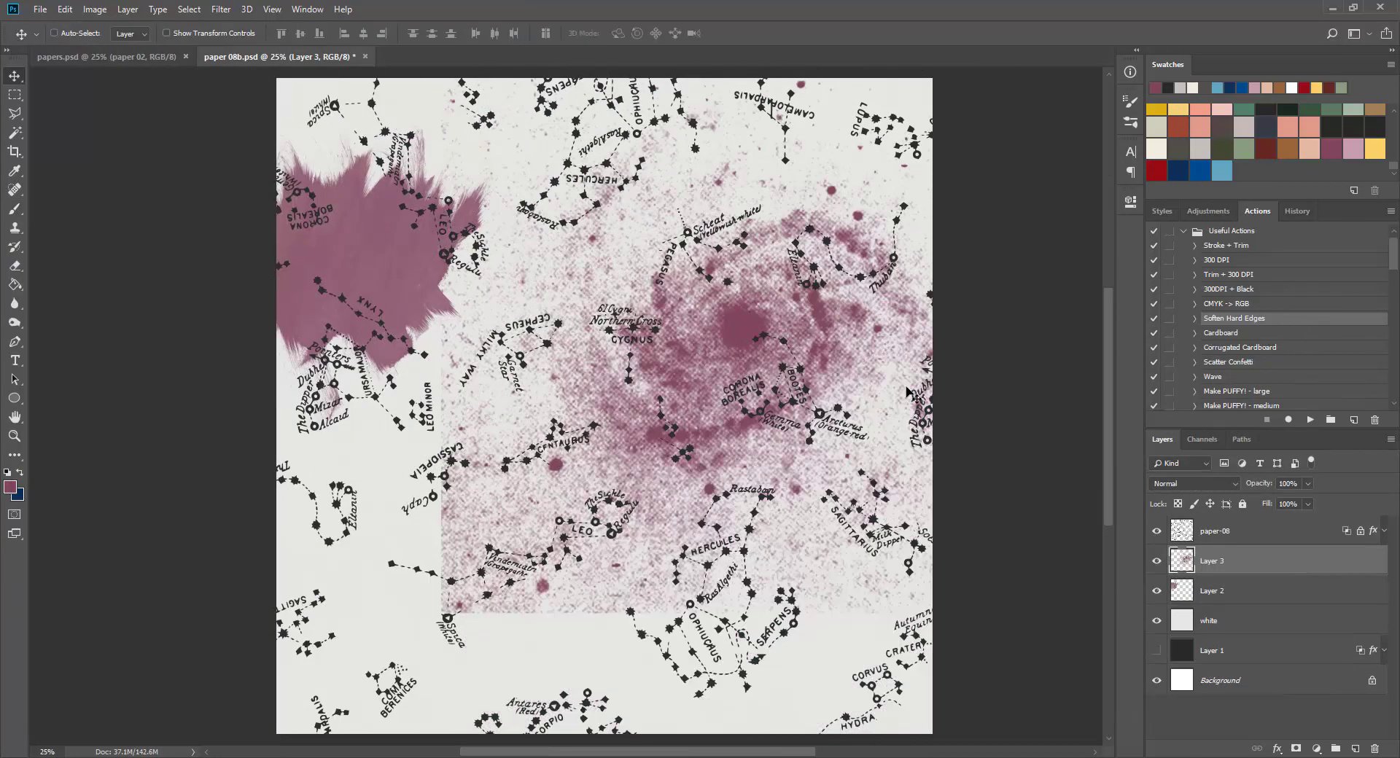
{"action": "left_click_drag", "start_coordinate": [911, 394], "coordinate": [609, 561]}
Erase the plum galaxy's hard outer edge and delete the plum paint-stroke layer
{"action": "key", "text": "e"}
{"action": "mouse_move", "coordinate": [717, 584]}
{"action": "left_mouse_down"}
{"action": "mouse_move", "coordinate": [590, 591]}
{"action": "mouse_move", "coordinate": [536, 638]}
{"action": "left_mouse_up"}
{"action": "key", "text": "ctrl+shift+alt+n"}
{"action": "key", "text": "Delete"}
Stamp a large blue spiral and a smaller blue burst on the new layer, positioning them over the lower-left galaxy and above it
{"action": "key", "text": "b"}
{"action": "left_click", "coordinate": [70, 33]}
{"action": "scroll", "coordinate": [186, 335], "scroll_direction": "down", "scroll_amount": 1}
{"action": "left_click", "coordinate": [642, 338]}
{"action": "key", "text": "bracketleft"}
{"action": "key", "text": "bracketleft"}
{"action": "key", "text": "bracketleft"}
{"action": "left_click", "coordinate": [642, 406]}
{"action": "mouse_move", "coordinate": [618, 181]}
{"action": "left_mouse_down"}
{"action": "mouse_move", "coordinate": [363, 419]}
{"action": "mouse_move", "coordinate": [367, 379]}
{"action": "left_mouse_up"}
Lock the blue spiral layer's transparency, recolour it light blue and nudge it toward the paper's lower left
{"action": "key", "text": "slash"}
{"action": "key", "text": "g"}
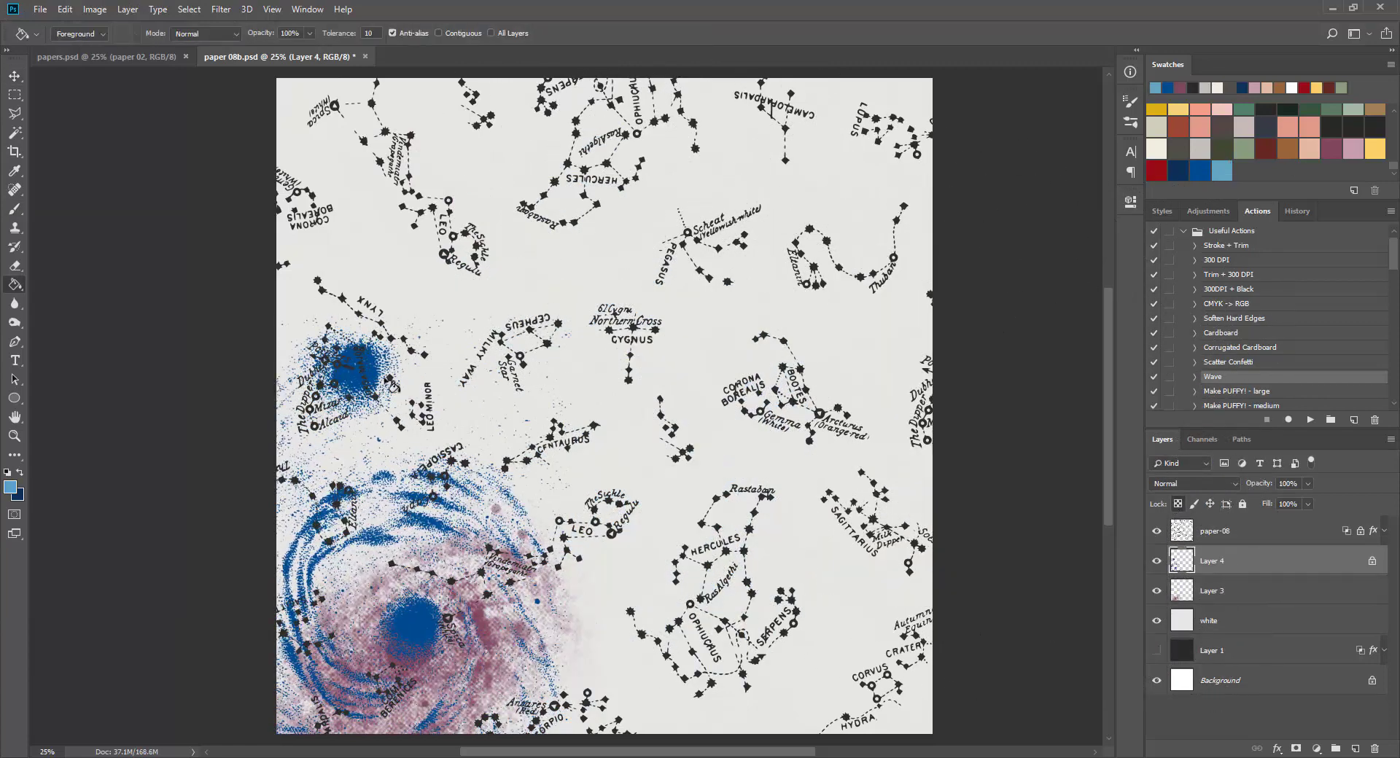
{"action": "left_click", "coordinate": [367, 380]}
{"action": "key", "text": "v"}
{"action": "left_click_drag", "start_coordinate": [459, 573], "coordinate": [450, 592]}
{"action": "left_click", "coordinate": [77, 34]}
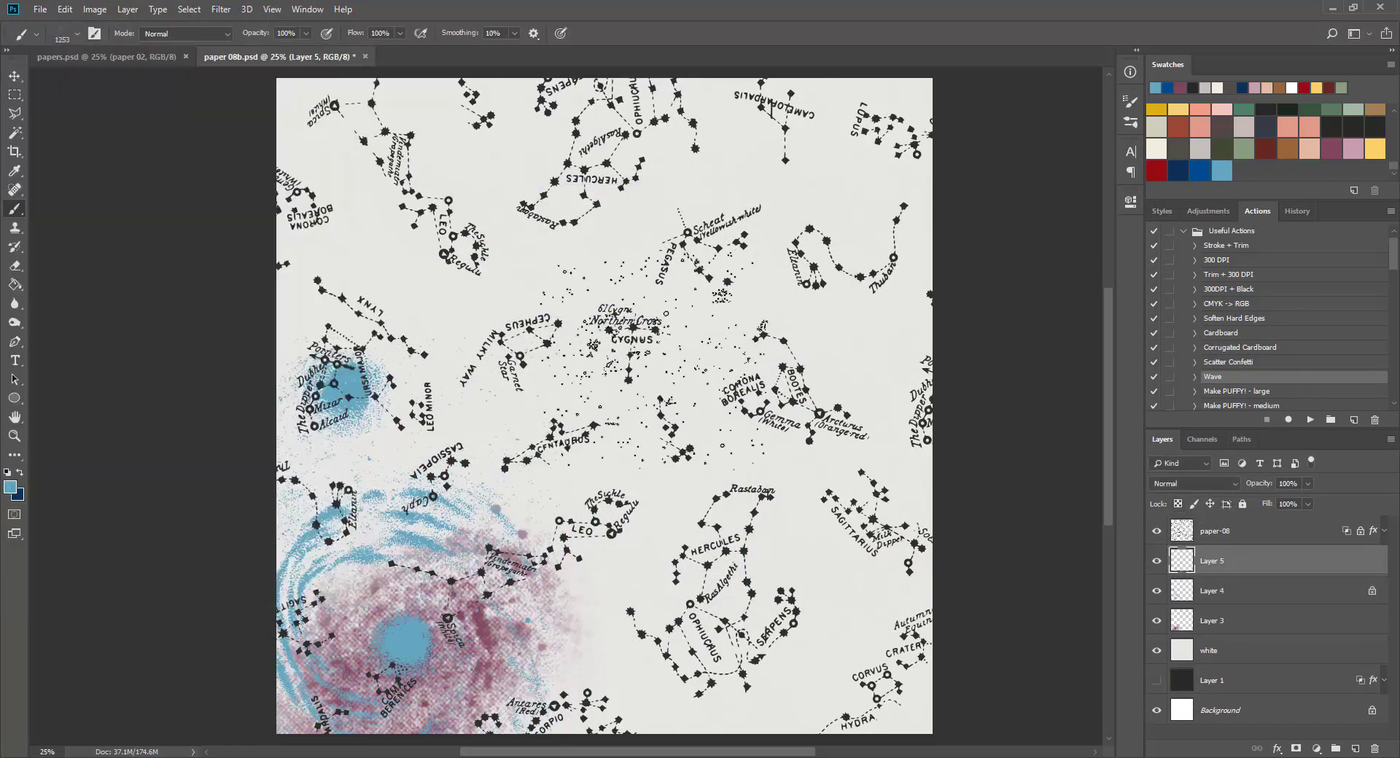
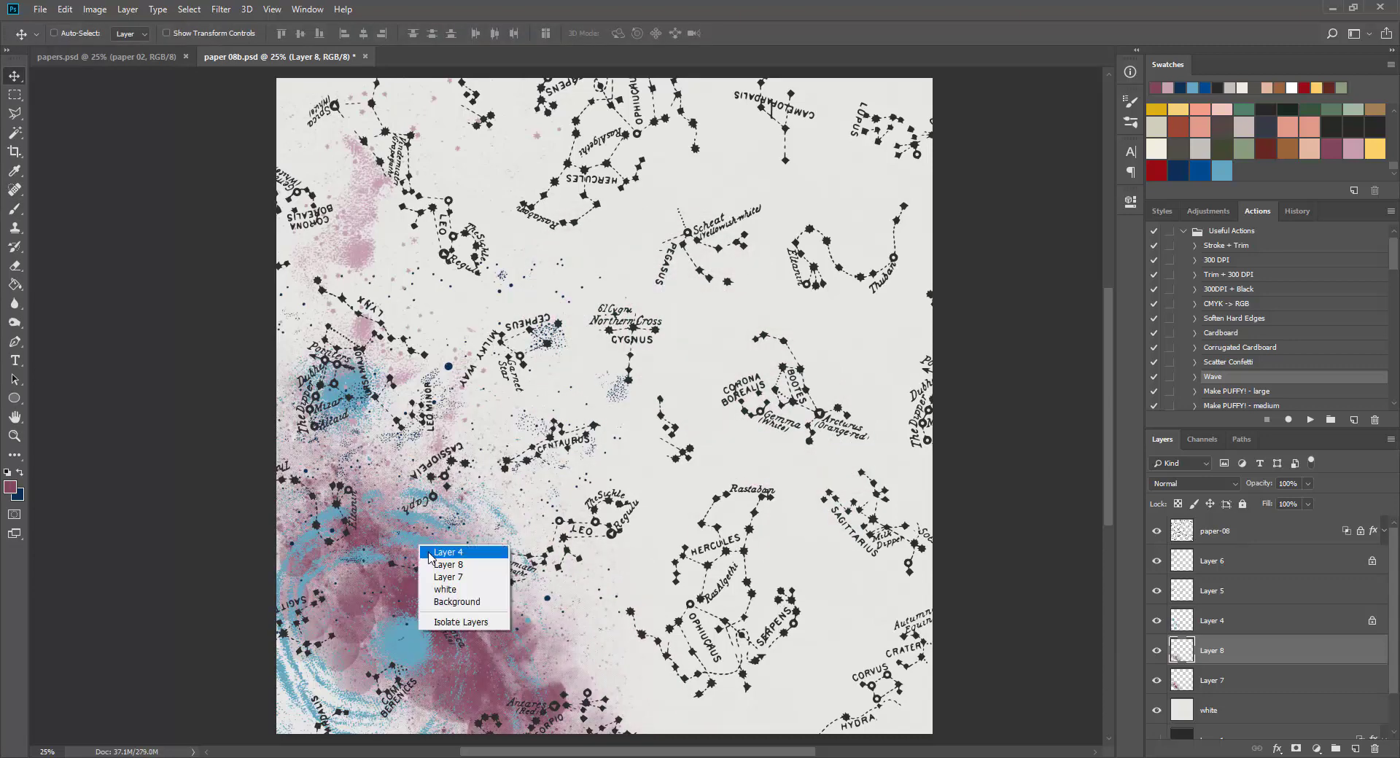
Select Layer 4 from the canvas and fill its spiral artwork with the darker blue
{"action": "left_click", "coordinate": [446, 553]}
{"action": "key", "text": "g"}
{"action": "key", "text": "x"}
{"action": "left_click", "coordinate": [343, 554]}
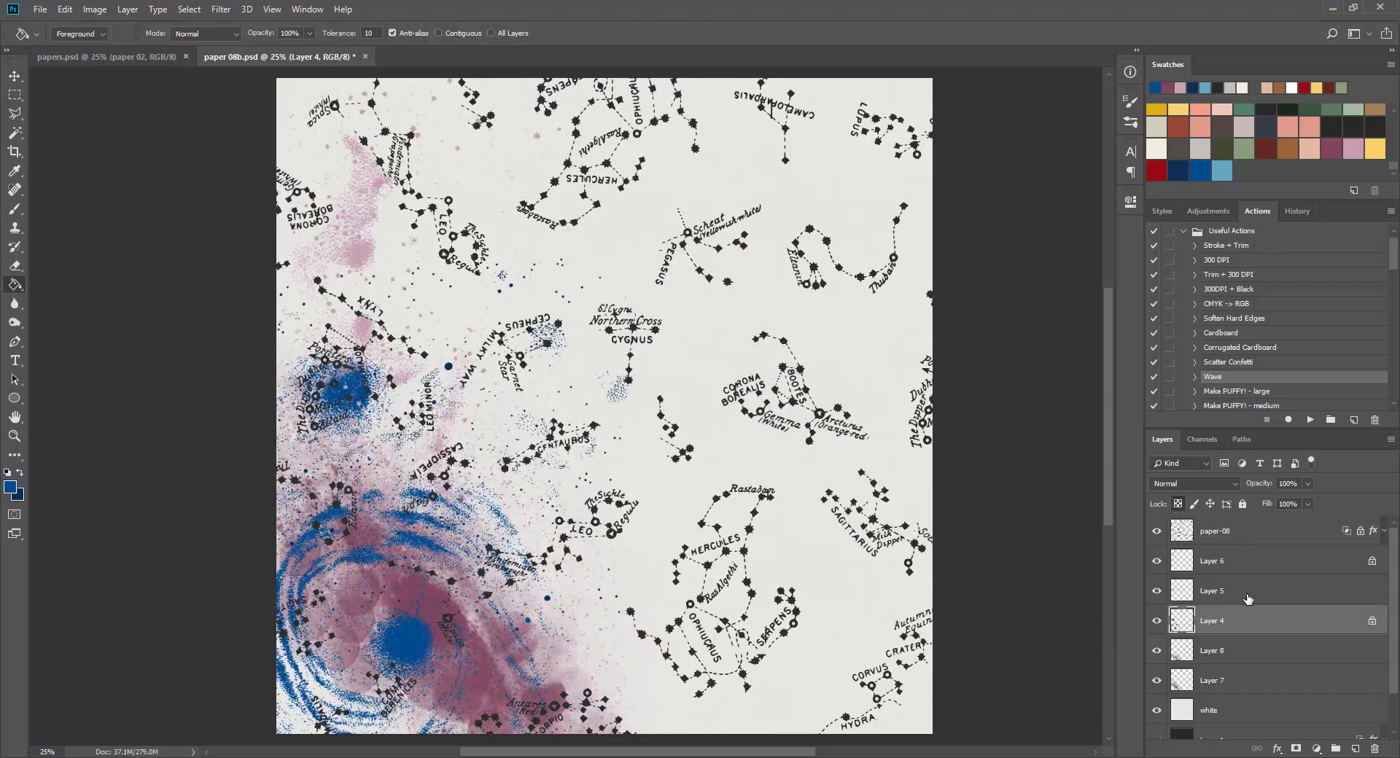
Stamp a light-blue circle on a new layer with the 2500 px Bokeh brush and move it over the lower-left galaxy
{"action": "left_click", "coordinate": [1224, 170]}
{"action": "key", "text": "b"}
{"action": "right_click", "coordinate": [374, 396]}
{"action": "scroll", "coordinate": [347, 409], "scroll_direction": "up", "scroll_amount": 3}
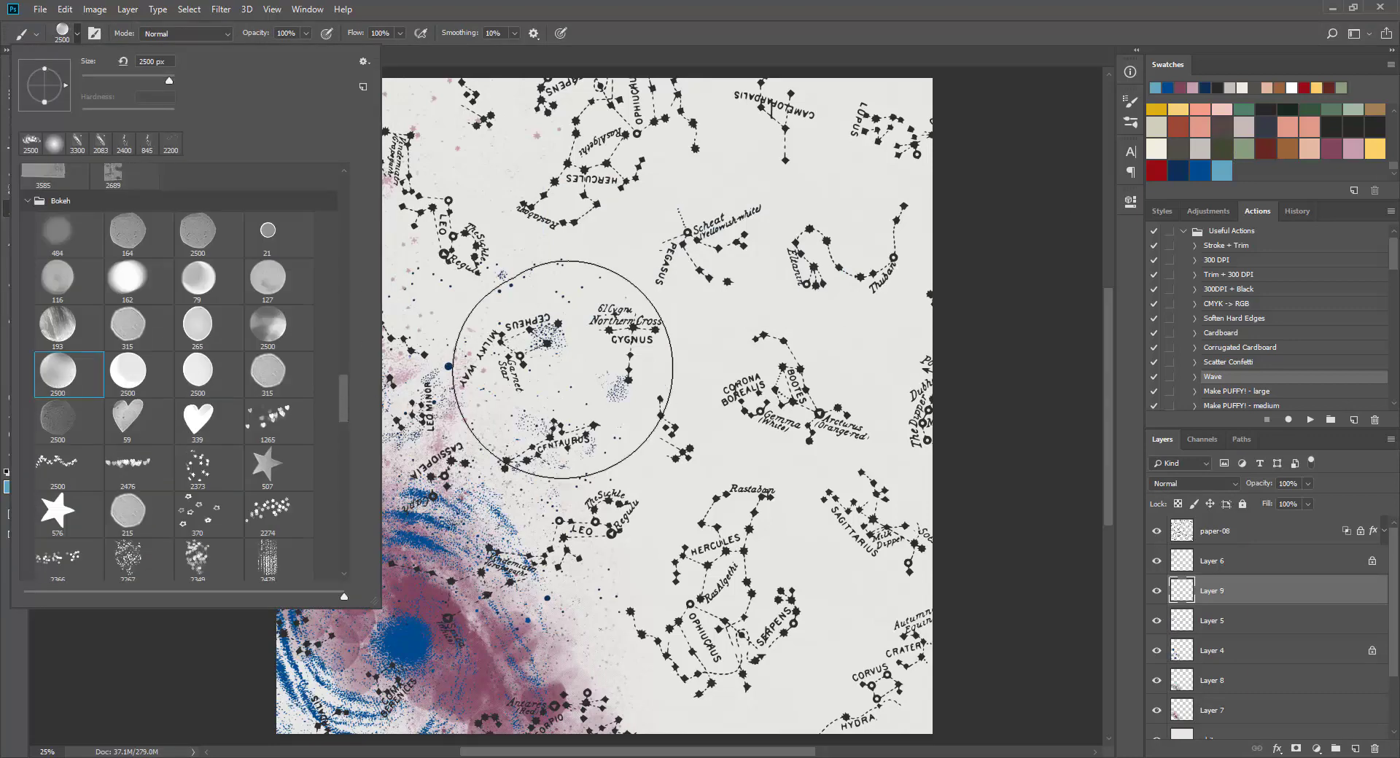
{"action": "left_click", "coordinate": [751, 361]}
{"action": "key", "text": "v"}
{"action": "mouse_move", "coordinate": [798, 376]}
{"action": "left_mouse_down"}
{"action": "mouse_move", "coordinate": [514, 536]}
{"action": "mouse_move", "coordinate": [540, 595]}
{"action": "mouse_move", "coordinate": [589, 633]}
{"action": "left_mouse_up"}
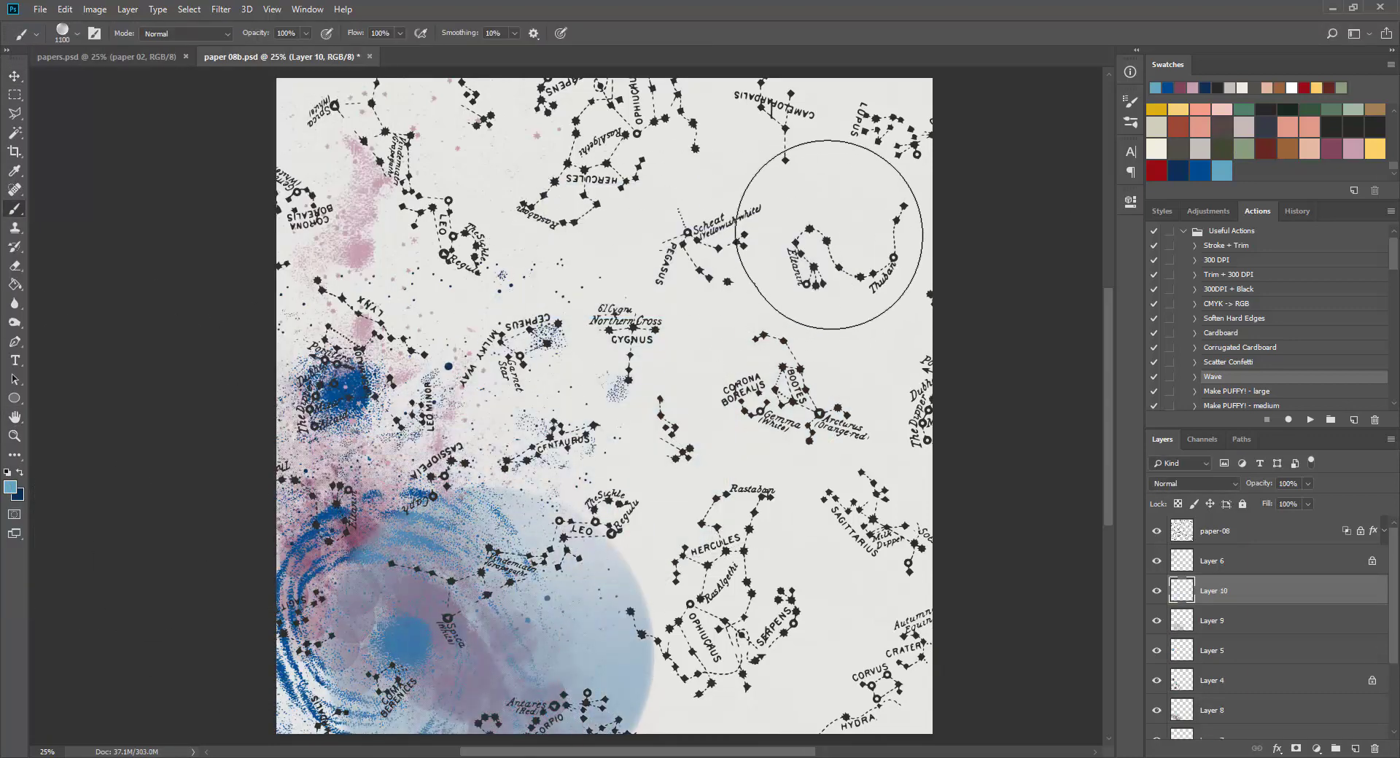
Stamp a light-blue 1100 px circle around Draco and a pink one moved beside Ursa Major at the paper's left
{"action": "left_click", "coordinate": [830, 235]}
{"action": "left_click", "coordinate": [1222, 110]}
{"action": "left_click", "coordinate": [705, 303]}
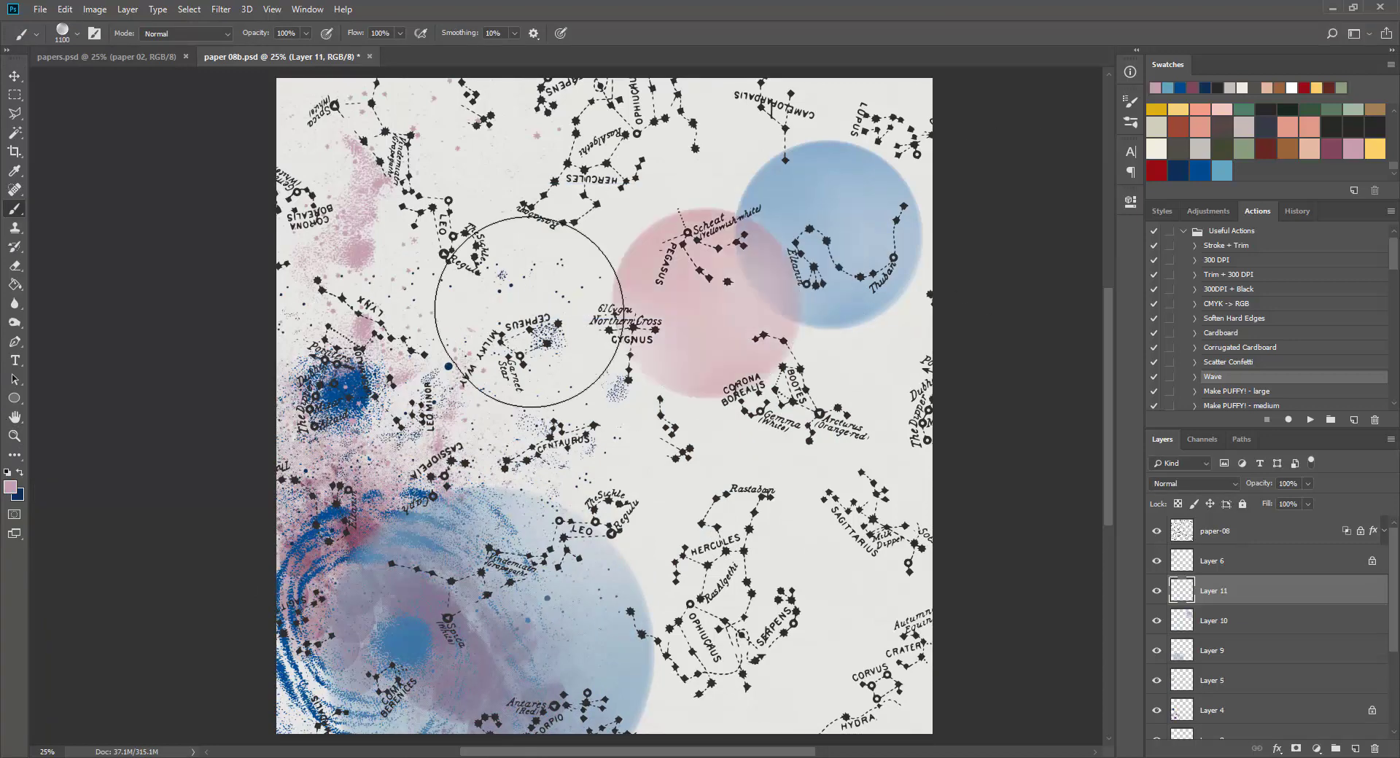
{"action": "key", "text": "v"}
{"action": "mouse_move", "coordinate": [784, 387]}
{"action": "left_mouse_down"}
{"action": "mouse_move", "coordinate": [594, 521]}
{"action": "mouse_move", "coordinate": [541, 495]}
{"action": "left_mouse_up"}
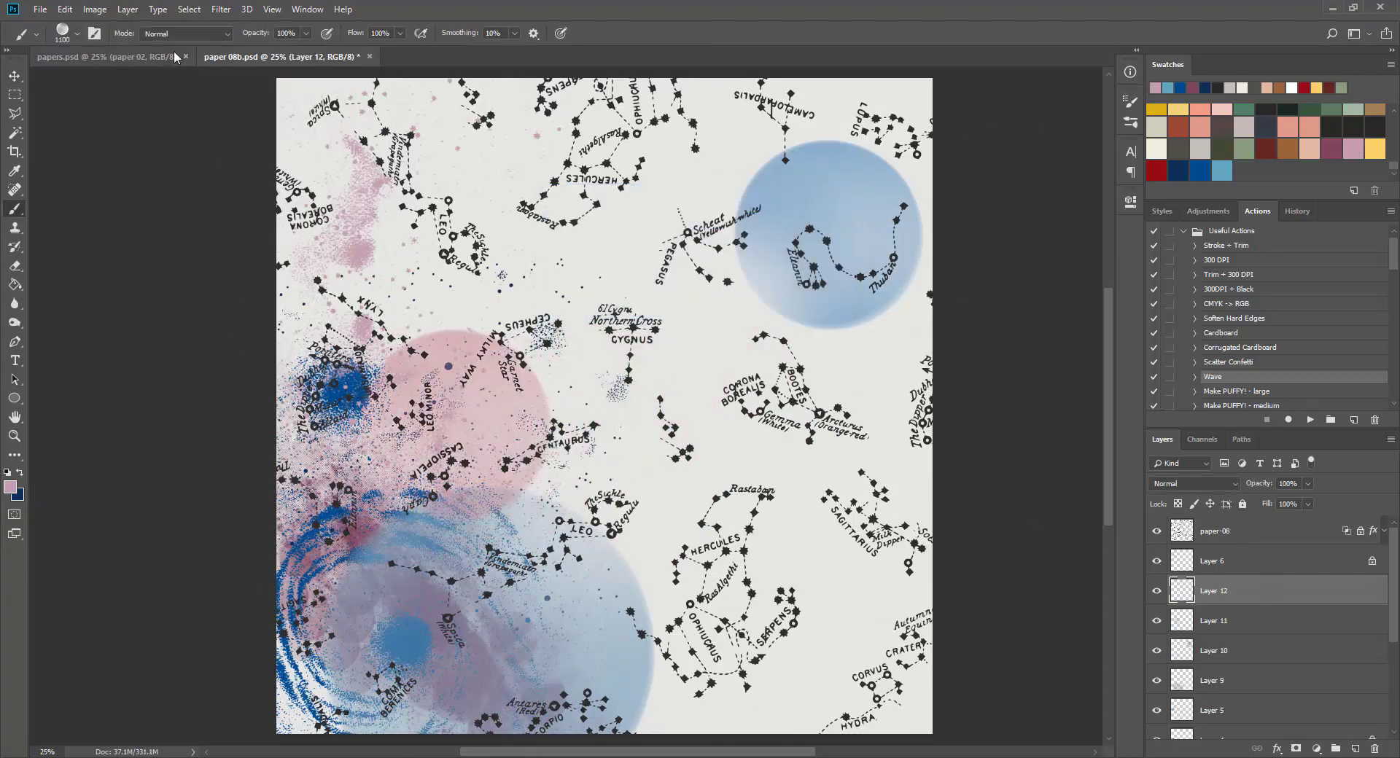
Stamp a large faint pink circle across the paper's upper part and a mauve circle at the centre on a new layer
{"action": "left_click", "coordinate": [77, 34]}
{"action": "double_click", "coordinate": [175, 408]}
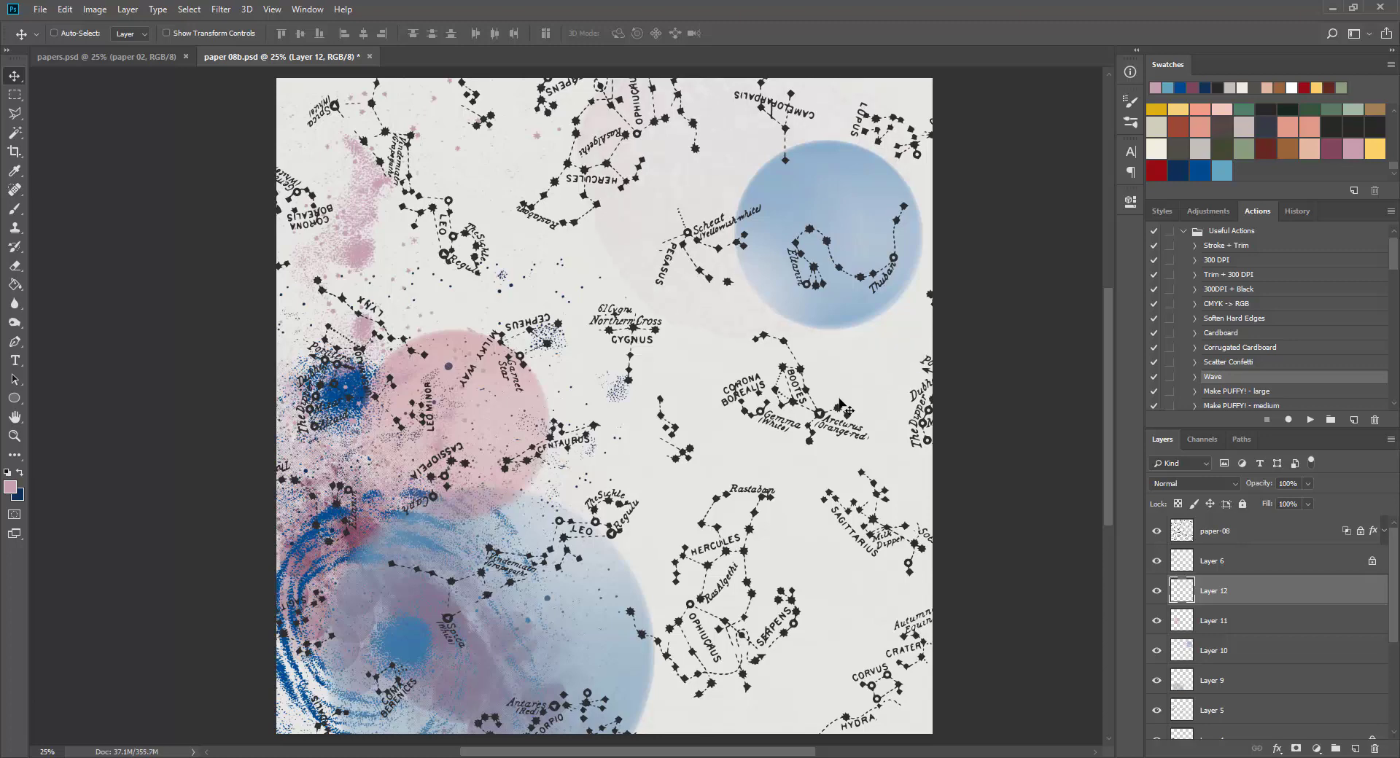
{"action": "key", "text": "ctrl+shift+alt+n"}
{"action": "key", "text": "b"}
{"action": "left_click", "coordinate": [77, 33]}
{"action": "left_click", "coordinate": [623, 454]}
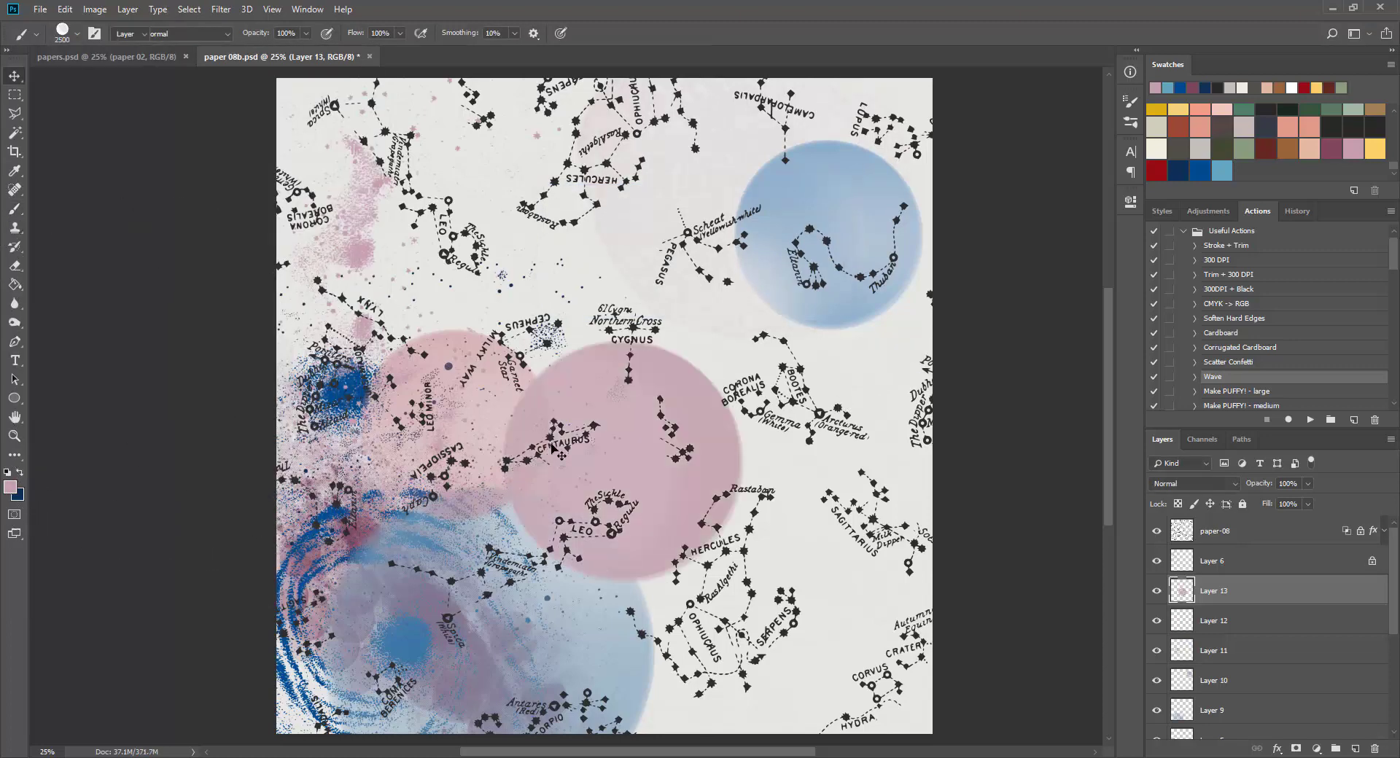
Scale the mauve circle down and place it over Hercules in the paper's lower right
{"action": "key", "text": "v"}
{"action": "left_click_drag", "start_coordinate": [624, 453], "coordinate": [773, 474]}
{"action": "key", "text": "ctrl+t"}
{"action": "left_click_drag", "start_coordinate": [899, 594], "coordinate": [802, 503]}
{"action": "key", "text": "Return"}
Stamp a plum circle with the brush reduced to 900 px over Leo in the paper's upper left, on a new layer
{"action": "key", "text": "ctrl+shift+n"}
{"action": "key", "text": "Return"}
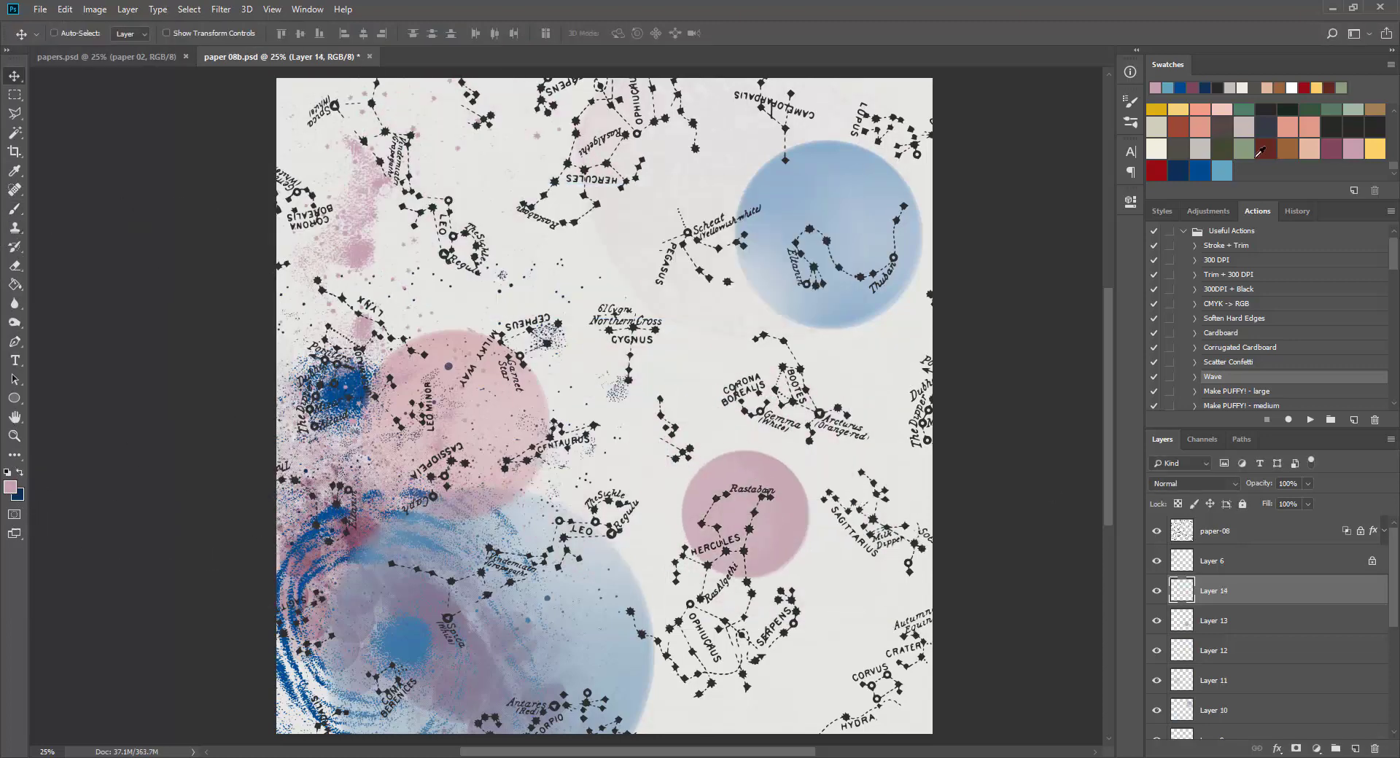
{"action": "left_click", "coordinate": [77, 33]}
{"action": "key", "text": "bracketleft"}
{"action": "key", "text": "bracketleft"}
{"action": "key", "text": "bracketleft"}
{"action": "key", "text": "Return"}
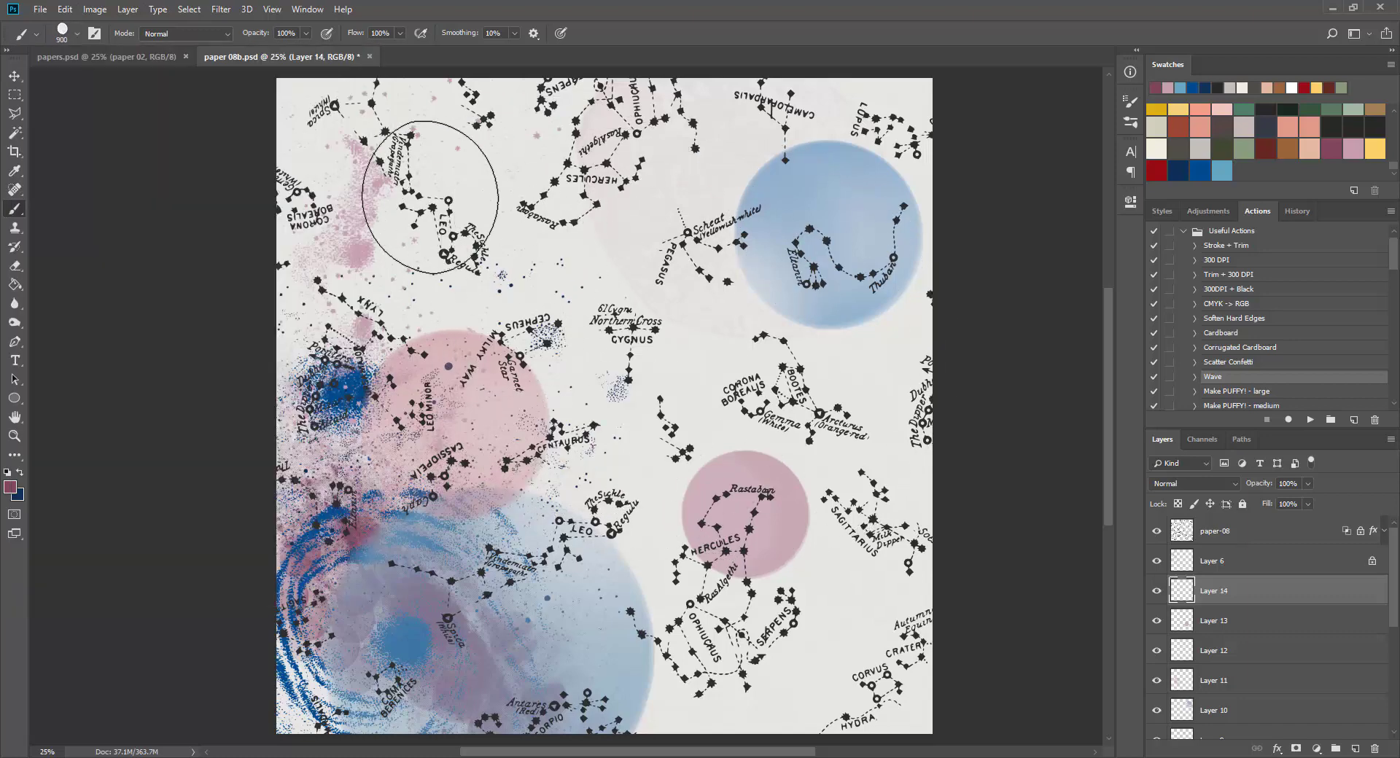
{"action": "left_click", "coordinate": [430, 197]}
Remove the painted galaxy at the lower left and stamp a light-blue circle on a new layer, placed near the bottom edge over Coma Berenices
{"action": "right_click", "coordinate": [426, 620]}
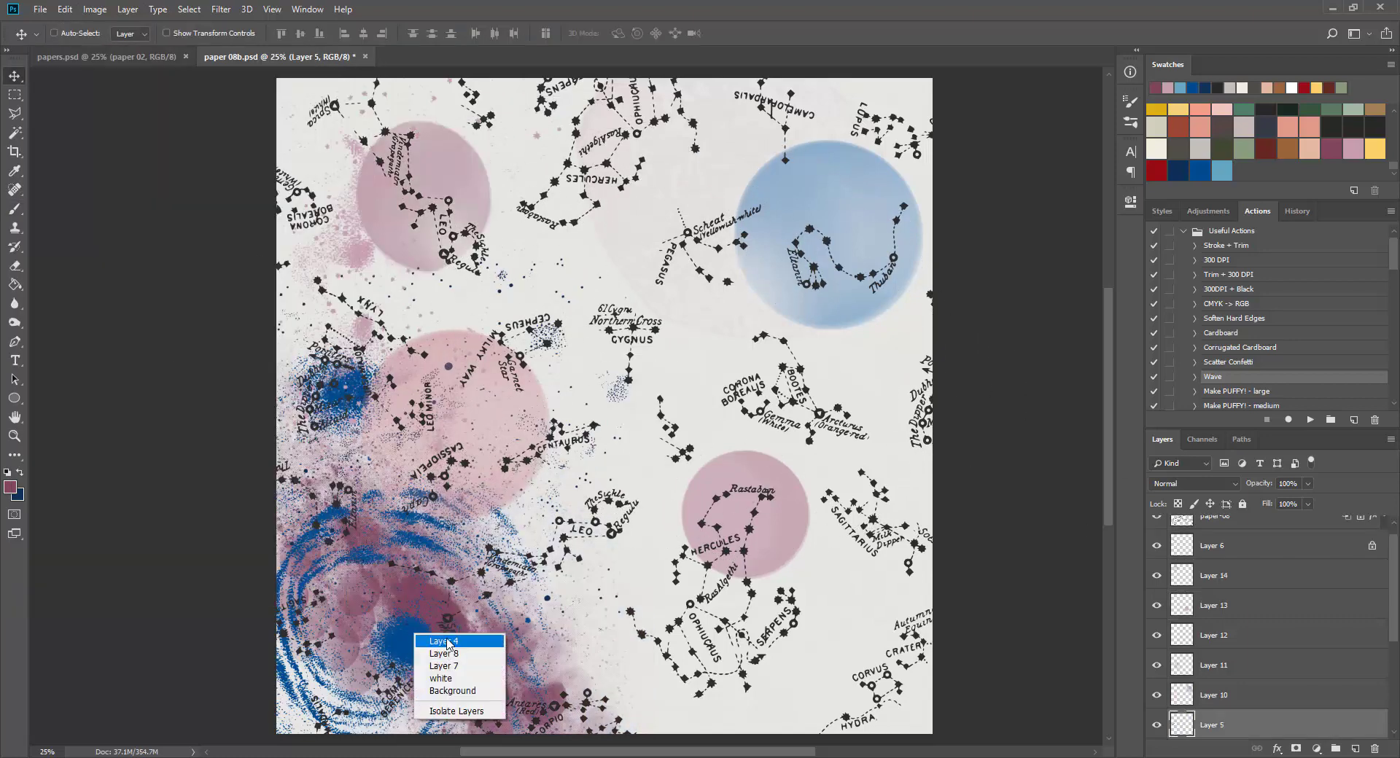
{"action": "left_click", "coordinate": [446, 640]}
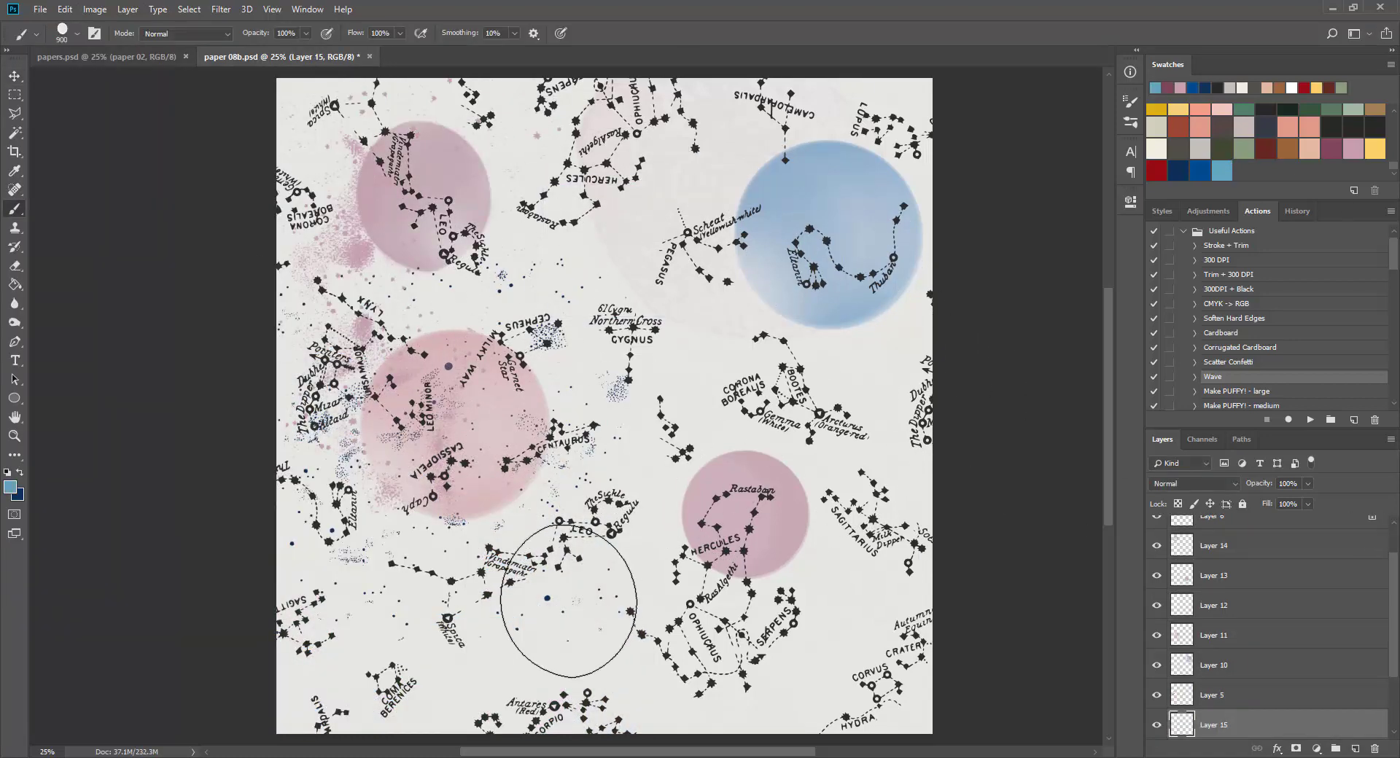
{"action": "left_click", "coordinate": [638, 502]}
{"action": "key", "text": "v"}
{"action": "left_click_drag", "start_coordinate": [638, 501], "coordinate": [474, 667]}
Shift the pink circle down toward the left edge, the mauve one slightly toward Sagittarius and the blue one lower over Draco
{"action": "left_click_drag", "start_coordinate": [455, 425], "coordinate": [406, 475]}
{"action": "left_click_drag", "start_coordinate": [744, 516], "coordinate": [776, 523]}
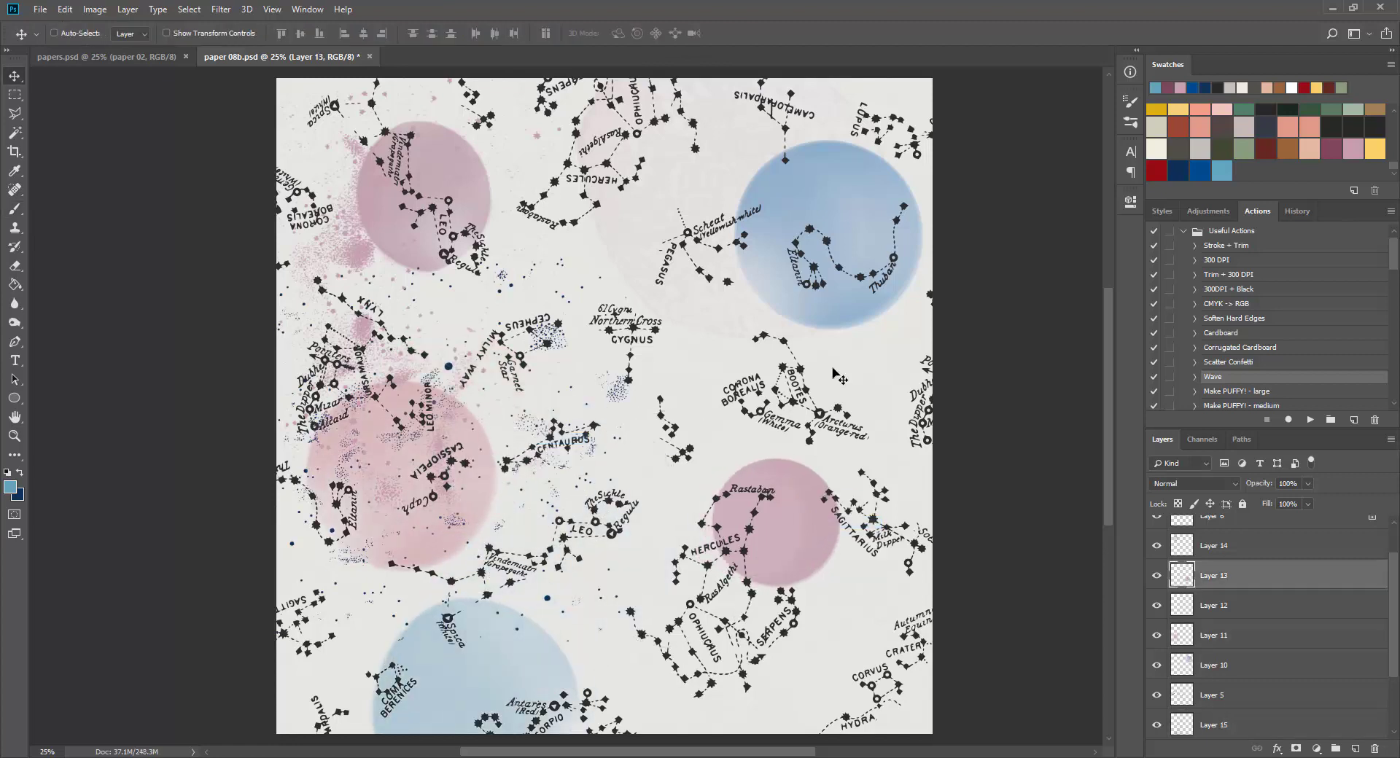
{"action": "left_click_drag", "start_coordinate": [852, 124], "coordinate": [838, 175]}
Duplicate the large faint pink circle toward the paper's right and lower left, and move the small pink circle farther down
{"action": "left_click_drag", "start_coordinate": [654, 269], "coordinate": [693, 403]}
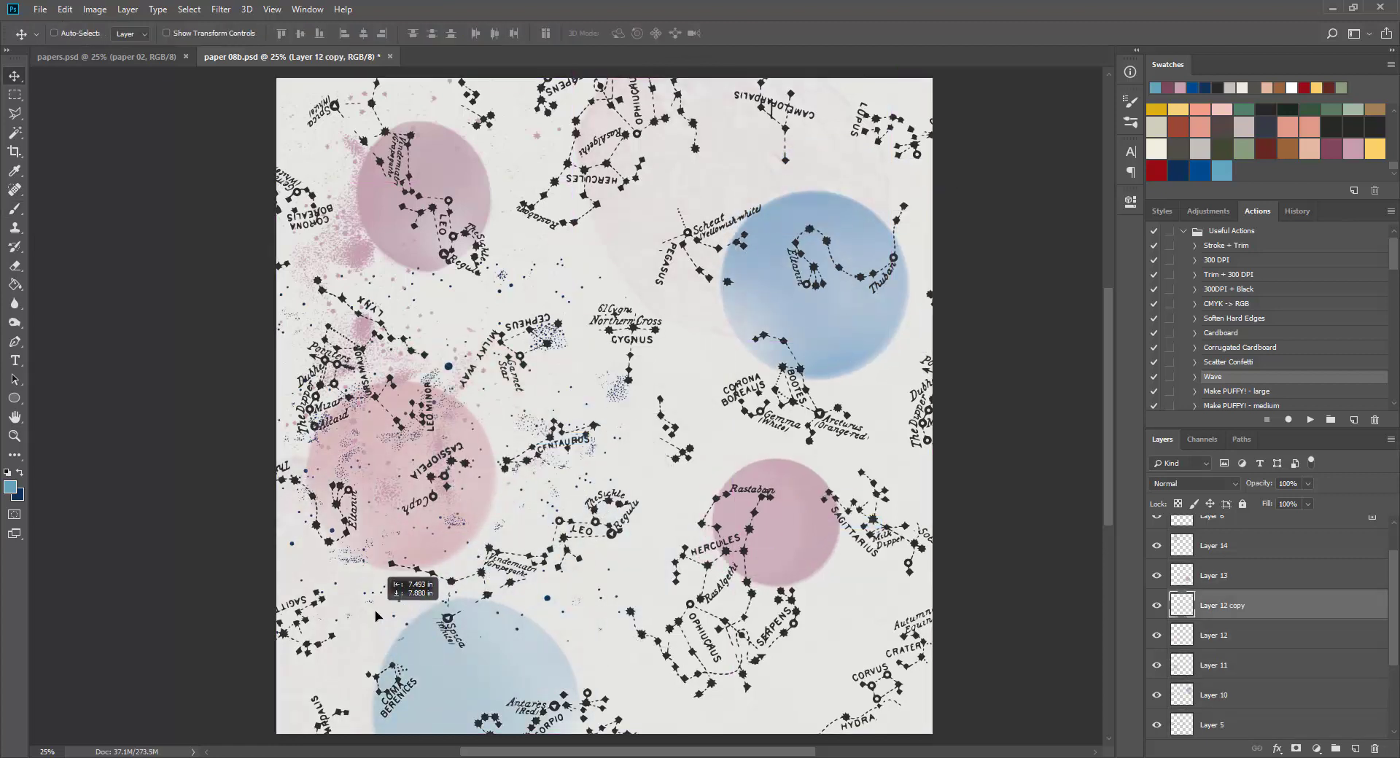
{"action": "left_click_drag", "start_coordinate": [1075, 507], "coordinate": [1072, 532]}
{"action": "right_click", "coordinate": [466, 522]}
{"action": "left_click", "coordinate": [503, 518]}
{"action": "left_click_drag", "start_coordinate": [474, 521], "coordinate": [474, 584]}
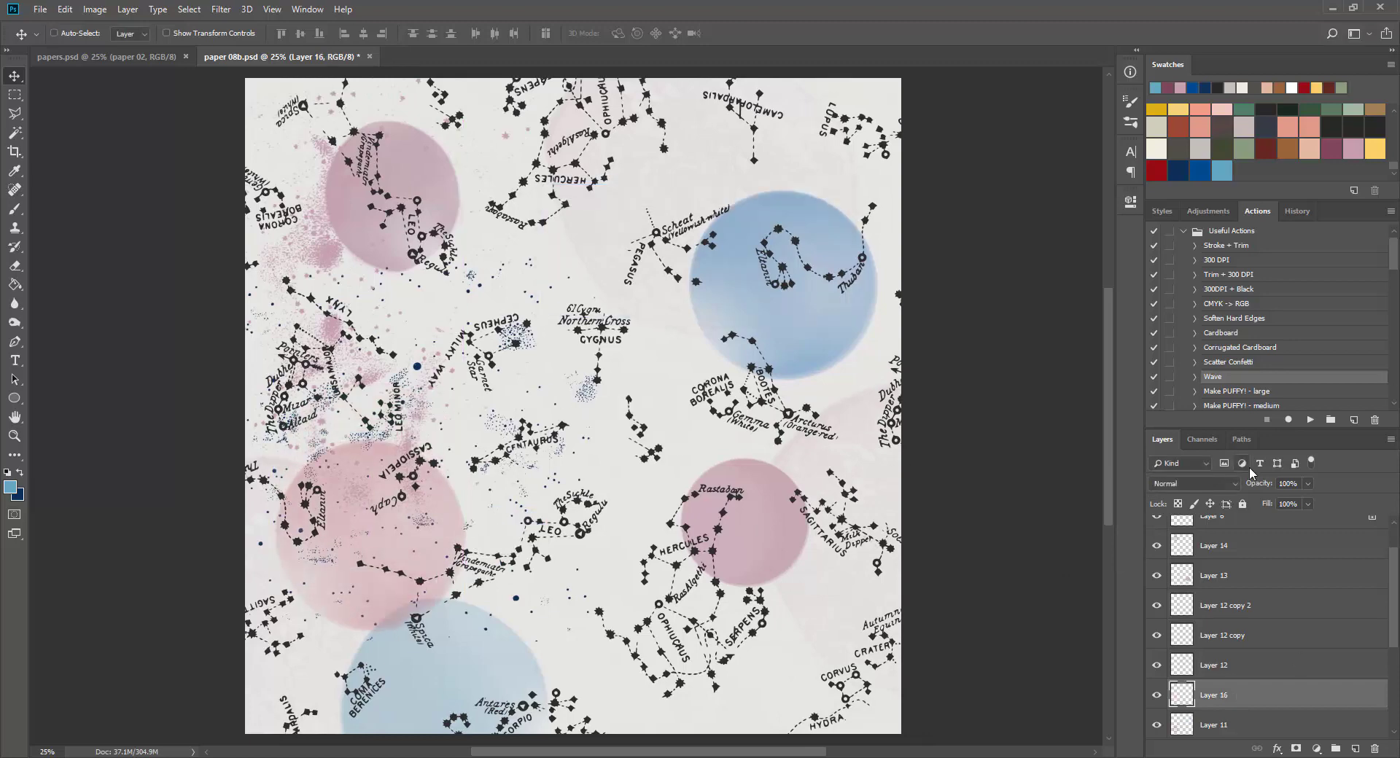
Stamp light-blue and pink splatters on new layers using a 2400 px splatter brush with 91% angle jitter
{"action": "key", "text": "b"}
{"action": "left_click", "coordinate": [69, 33]}
{"action": "scroll", "coordinate": [339, 577], "scroll_direction": "down", "scroll_amount": 10}
{"action": "key", "text": "Escape"}
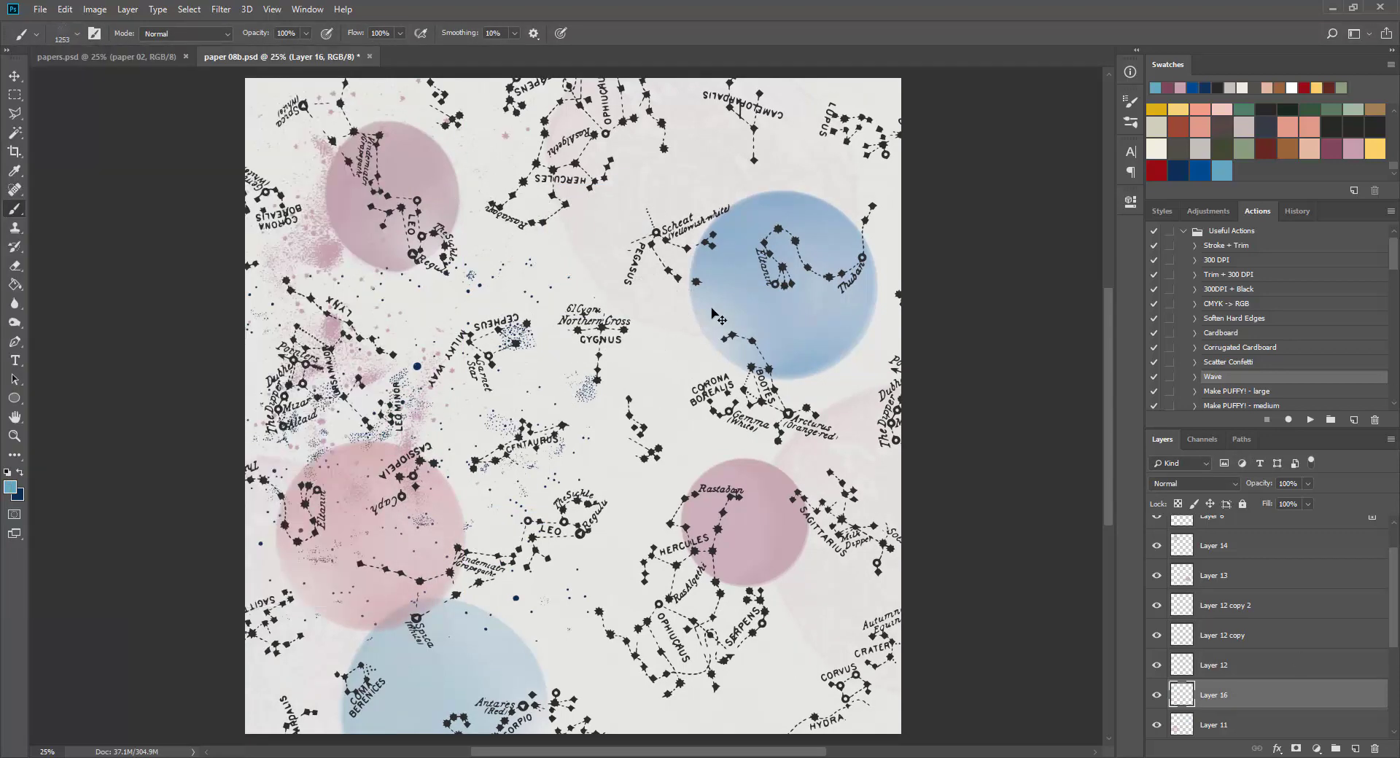
{"action": "key", "text": "bracketright"}
{"action": "left_click", "coordinate": [1131, 123]}
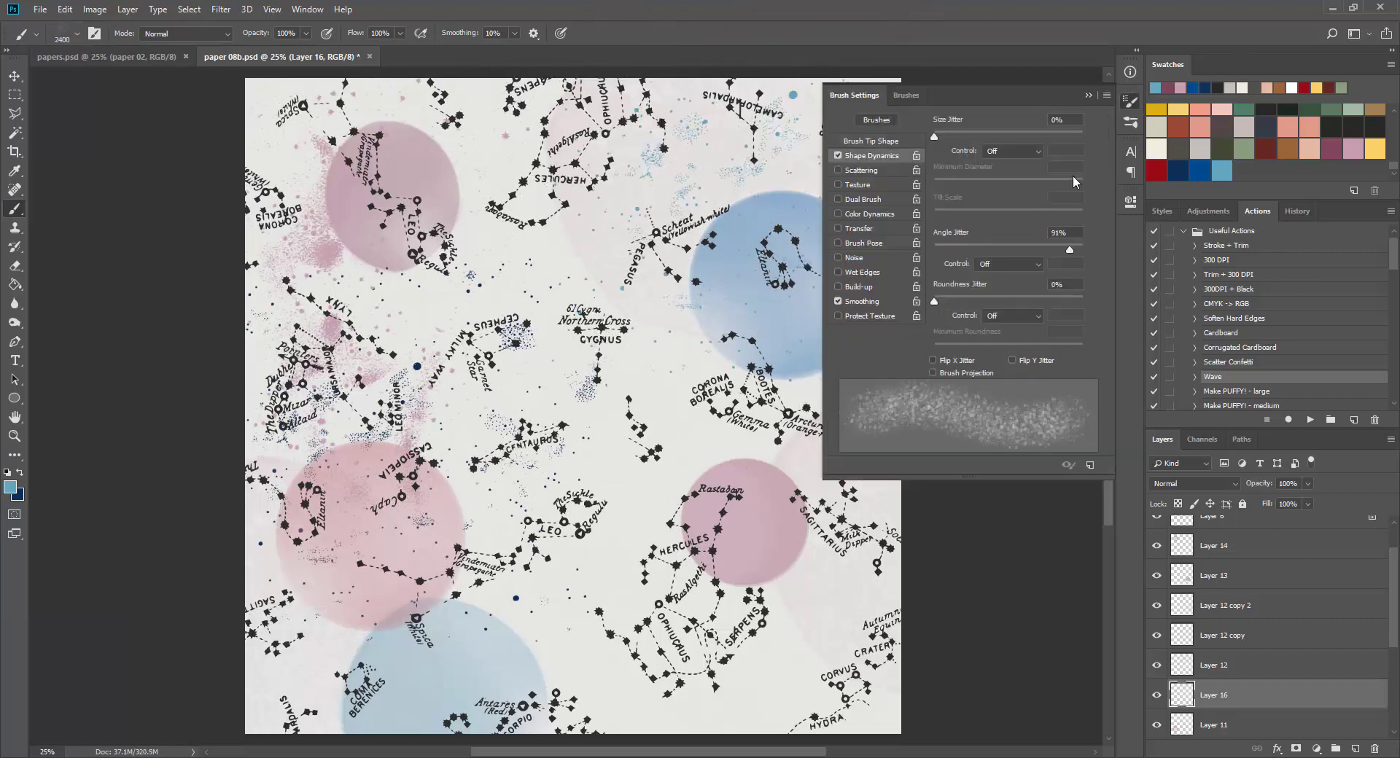
{"action": "left_click", "coordinate": [766, 452]}
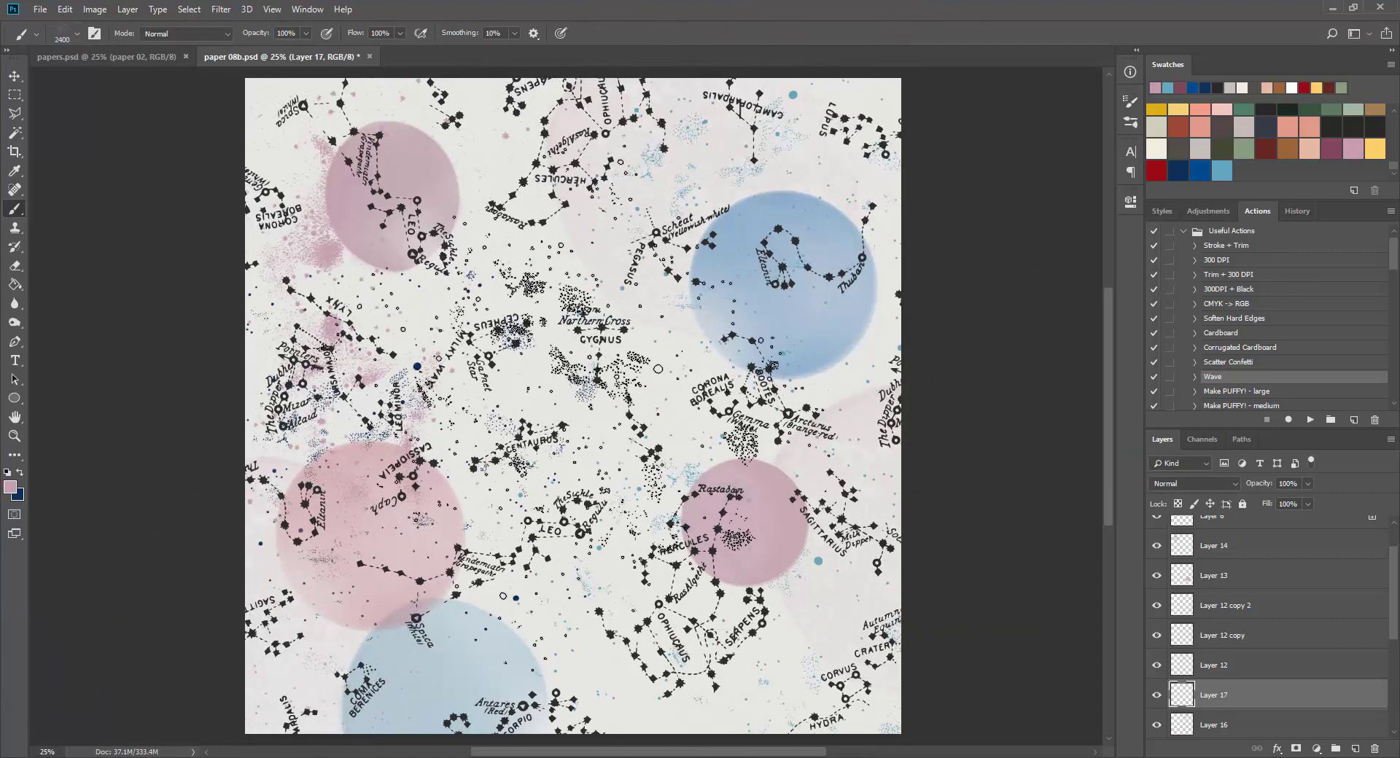
Duplicate the pink splatter layer as a light-blue splatter at the paper's lower right and stack it just above the white layer
{"action": "key", "text": "v"}
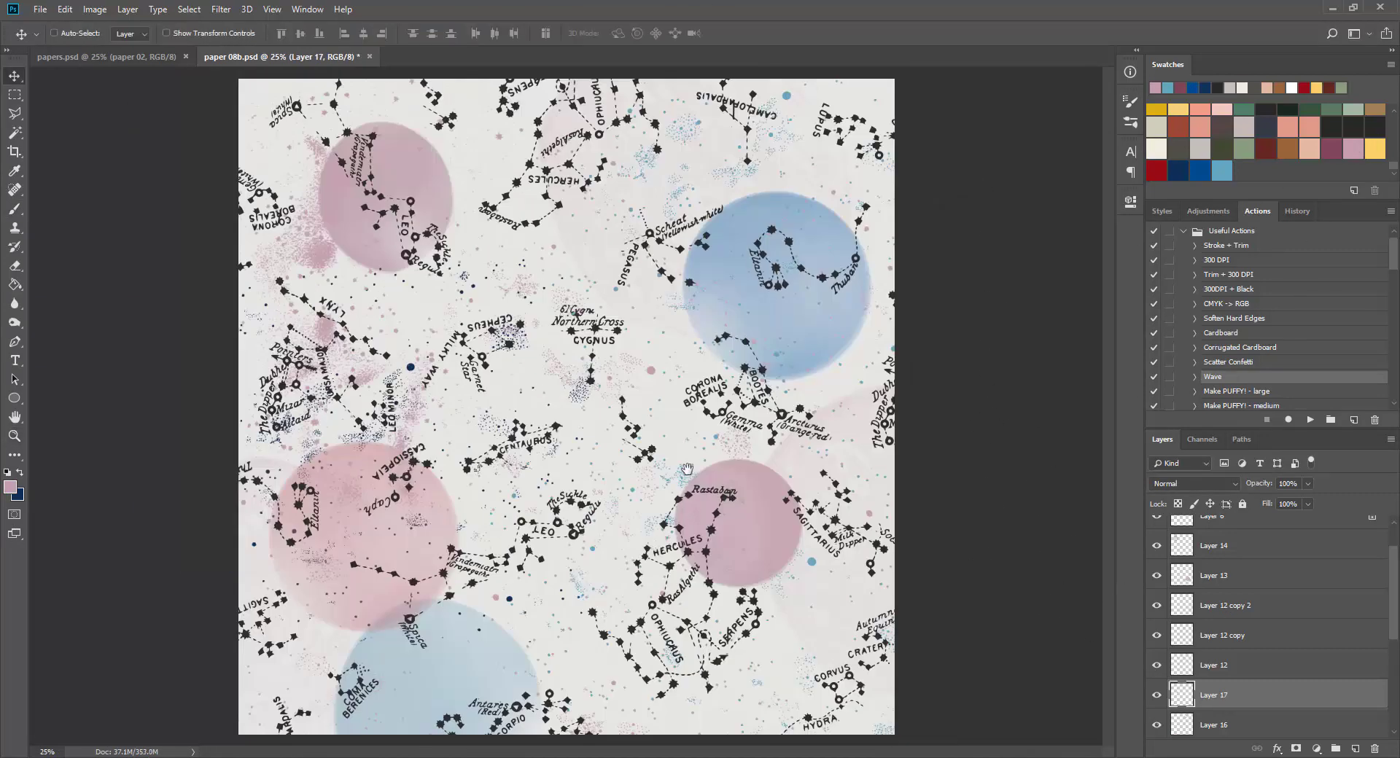
{"action": "key", "text": "alt+period"}
{"action": "key", "text": "ctrl+j"}
{"action": "key", "text": "ctrl+t"}
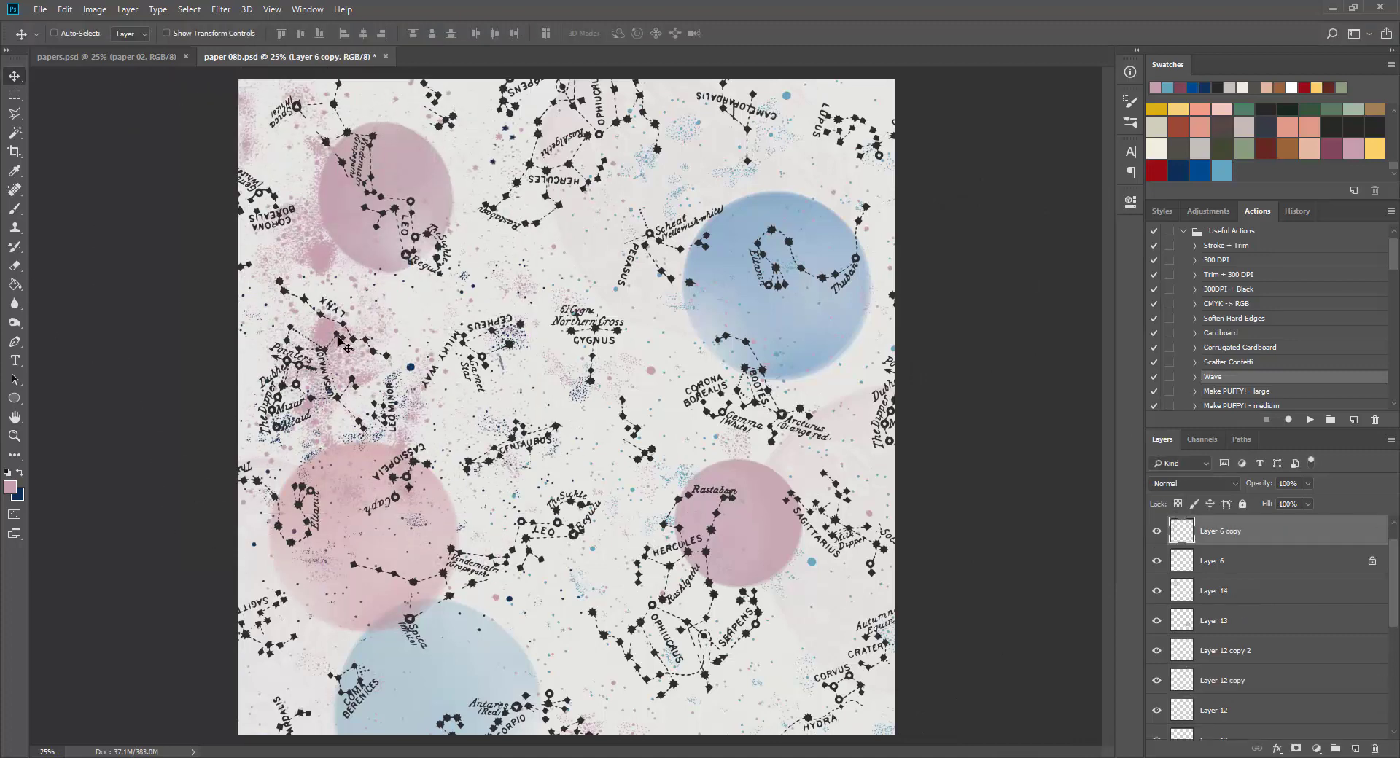
{"action": "left_click_drag", "start_coordinate": [342, 347], "coordinate": [787, 467]}
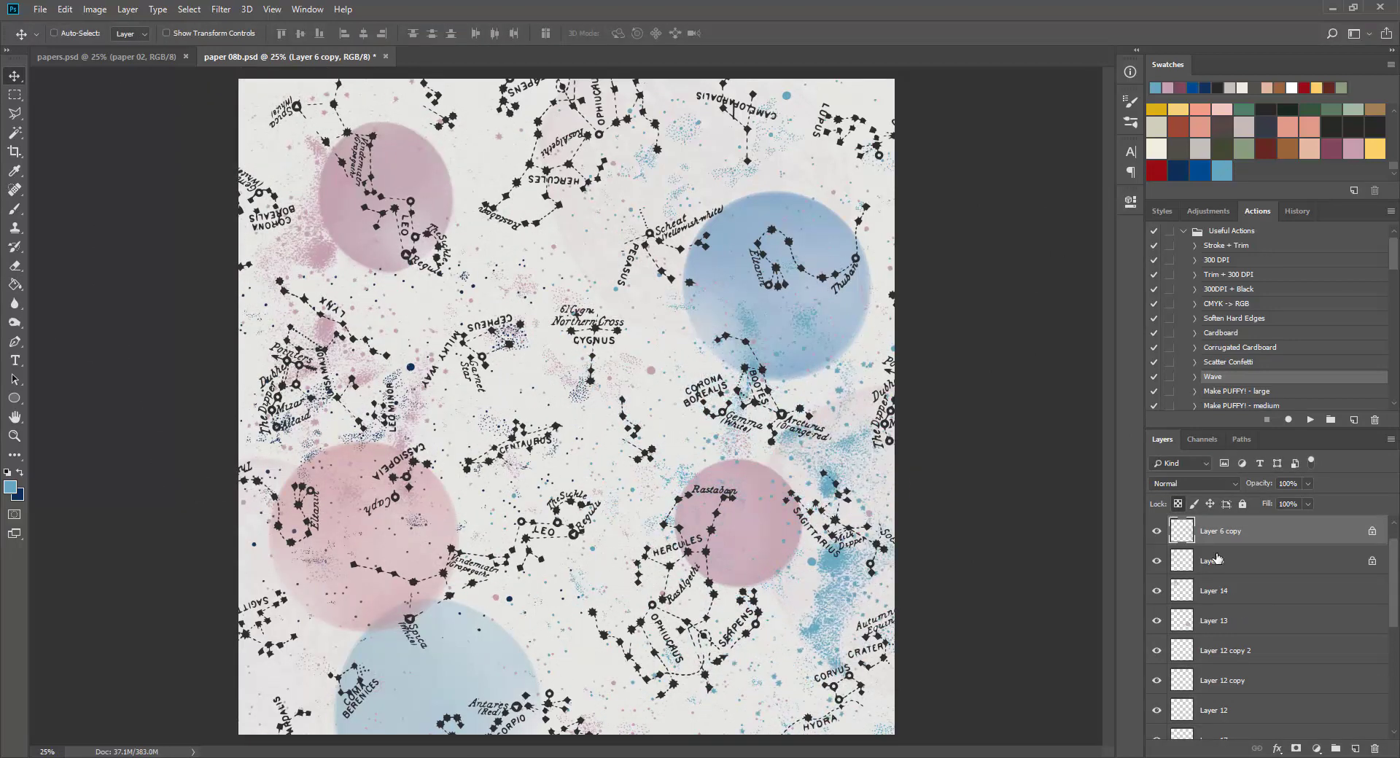
{"action": "left_click_drag", "start_coordinate": [1216, 559], "coordinate": [1278, 706]}
{"action": "left_click_drag", "start_coordinate": [873, 442], "coordinate": [873, 466]}
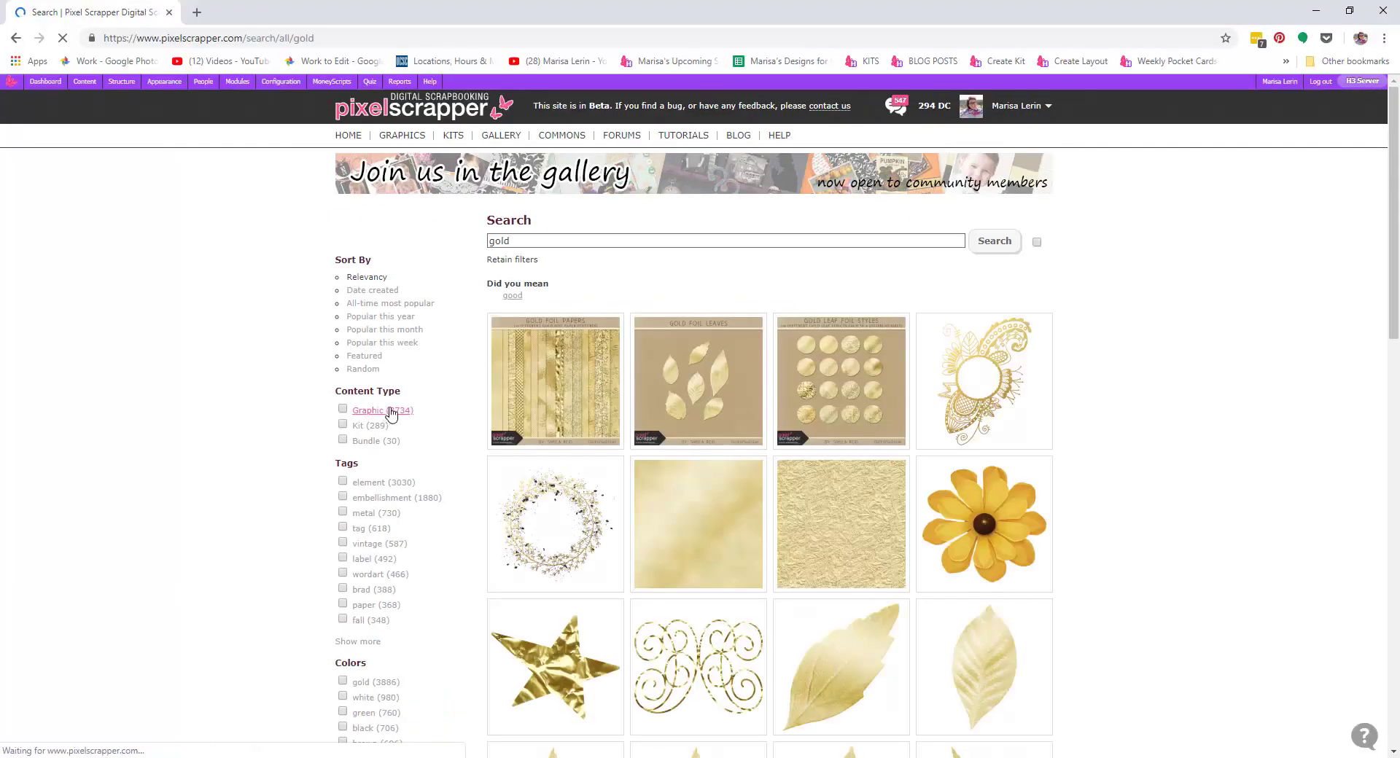
Open Pixel Scrapper's kits page in a second browser tab and search the site for "gold texture" in the first
{"action": "middle_click", "coordinate": [452, 138]}
{"action": "scroll", "coordinate": [693, 386], "scroll_direction": "down", "scroll_amount": 8}
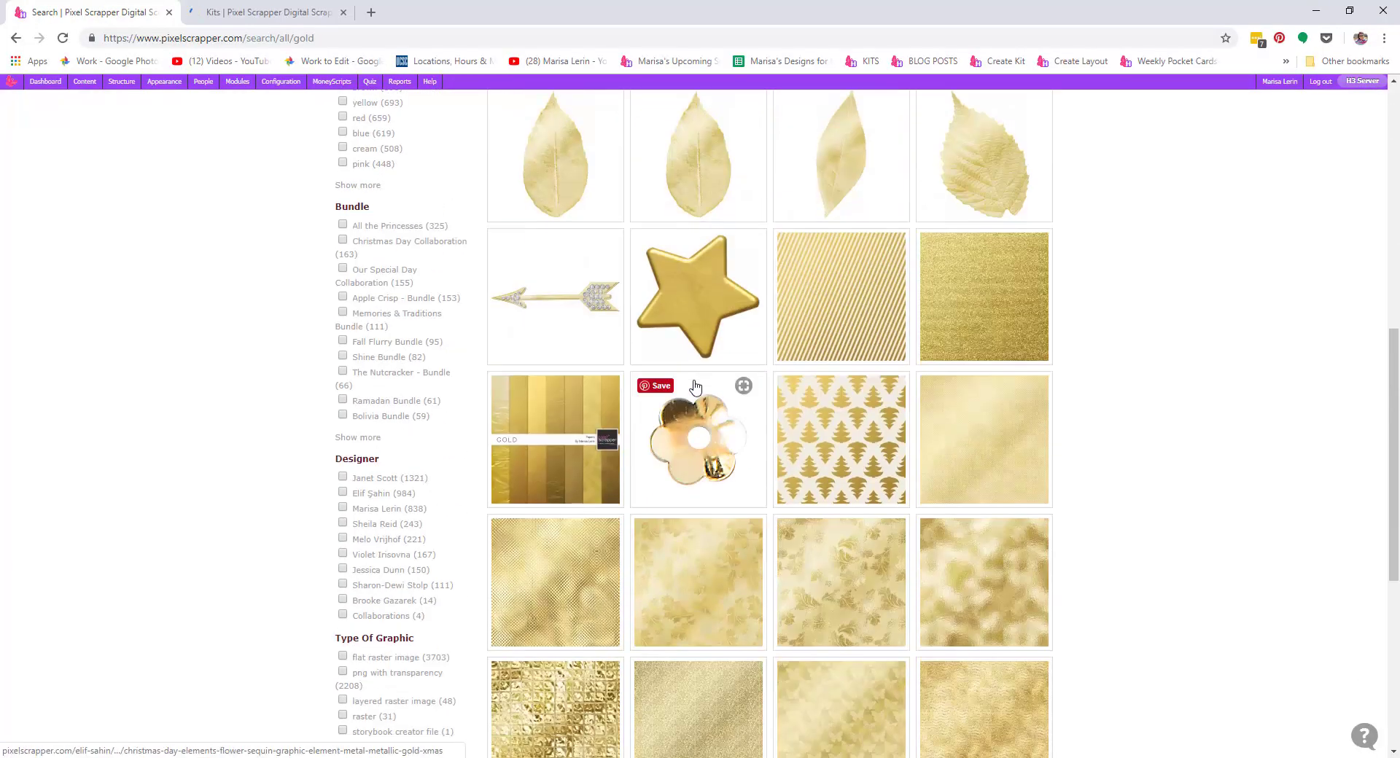
{"action": "scroll", "coordinate": [693, 387], "scroll_direction": "up", "scroll_amount": 8}
{"action": "left_click", "coordinate": [566, 238]}
Find the Gold Textures kit among the kits and download its zip under the 0DC Commercial Use License
{"action": "left_click", "coordinate": [267, 12]}
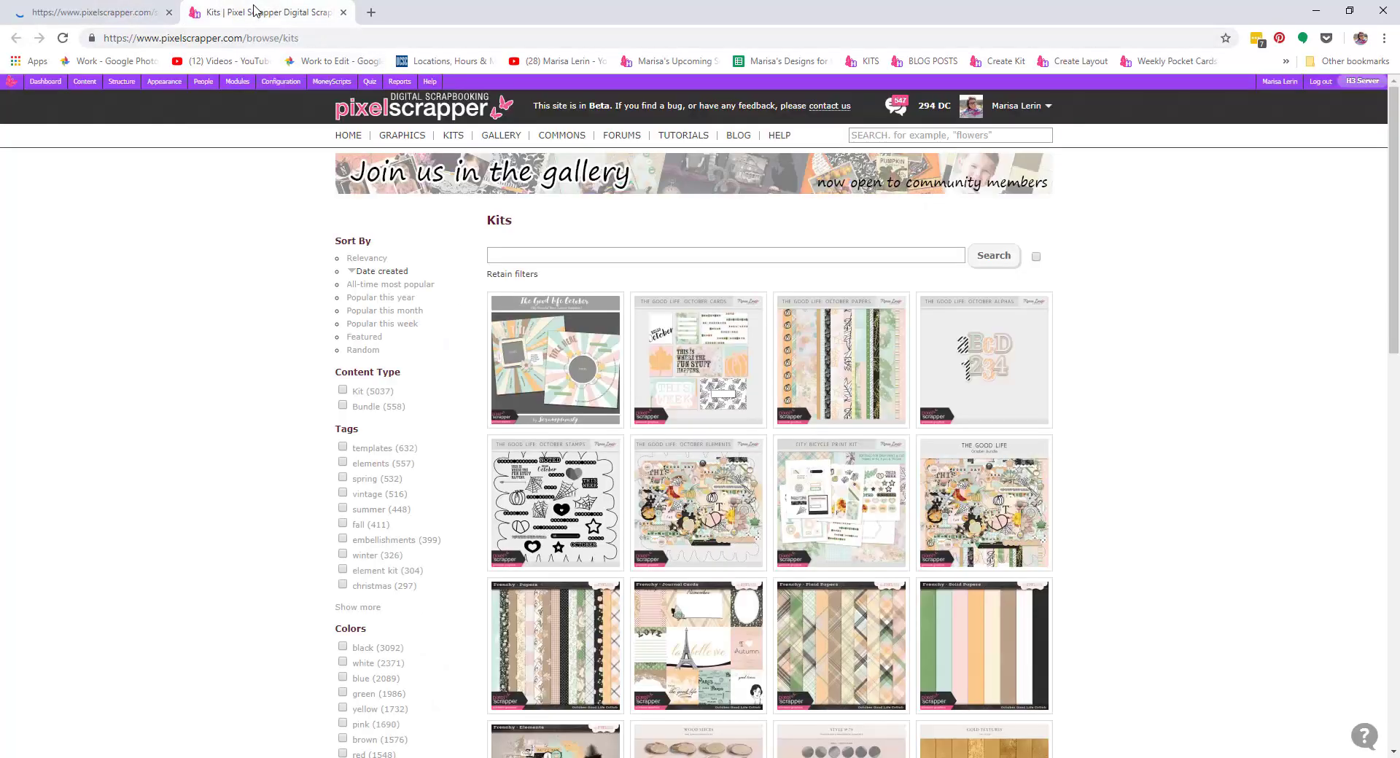
{"action": "scroll", "coordinate": [1020, 349], "scroll_direction": "down", "scroll_amount": 6}
{"action": "left_click", "coordinate": [1020, 349]}
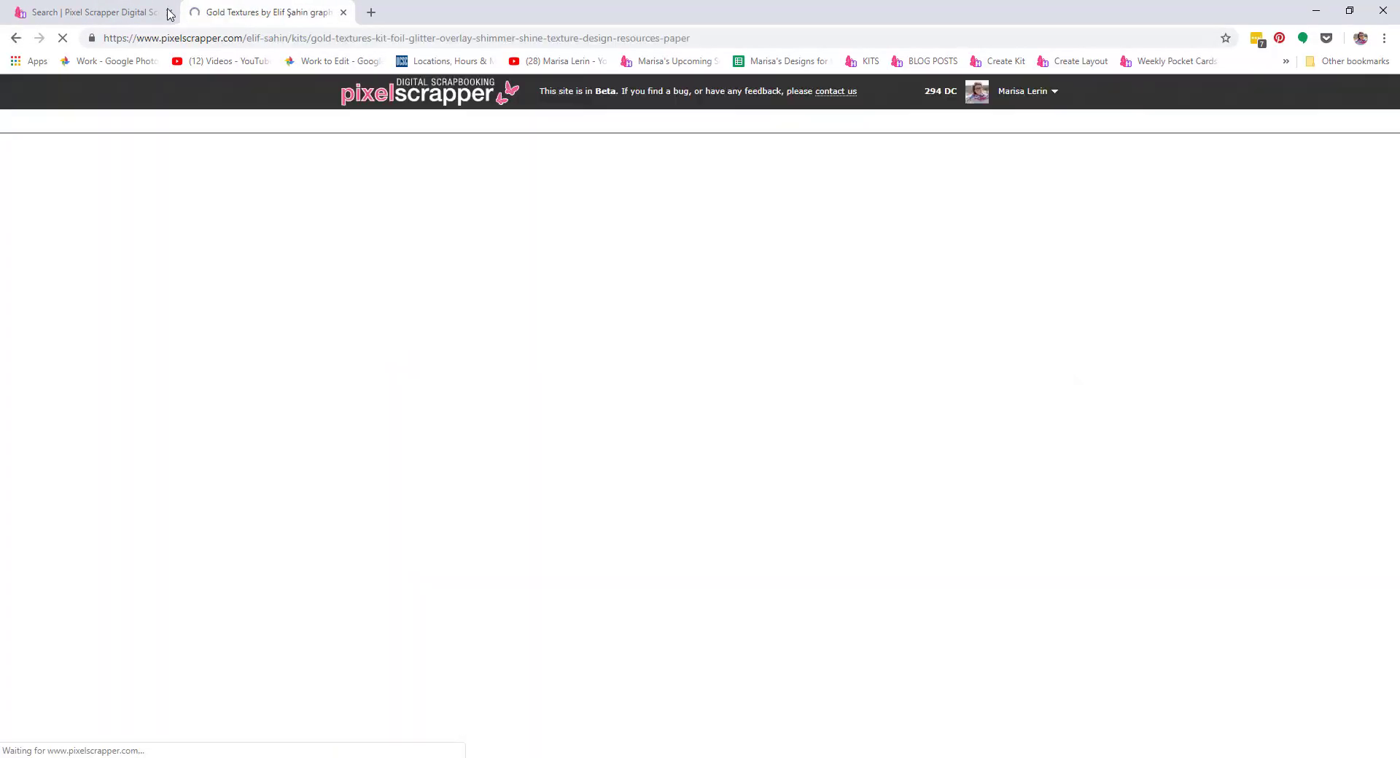
{"action": "scroll", "coordinate": [738, 333], "scroll_direction": "down", "scroll_amount": 3}
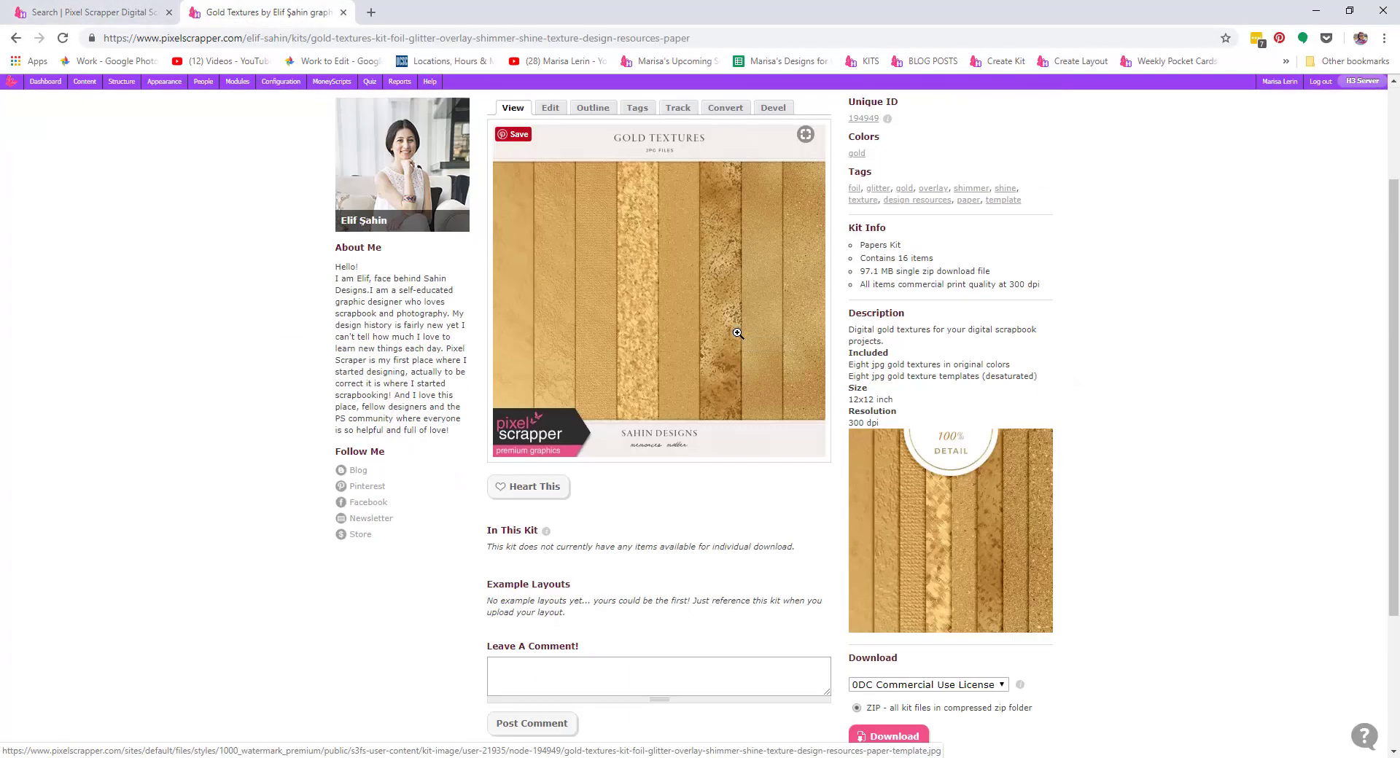
{"action": "left_click", "coordinate": [889, 664]}
Download Gold Paper 06 from the gold texture results and return to Photoshop
{"action": "left_click", "coordinate": [87, 12]}
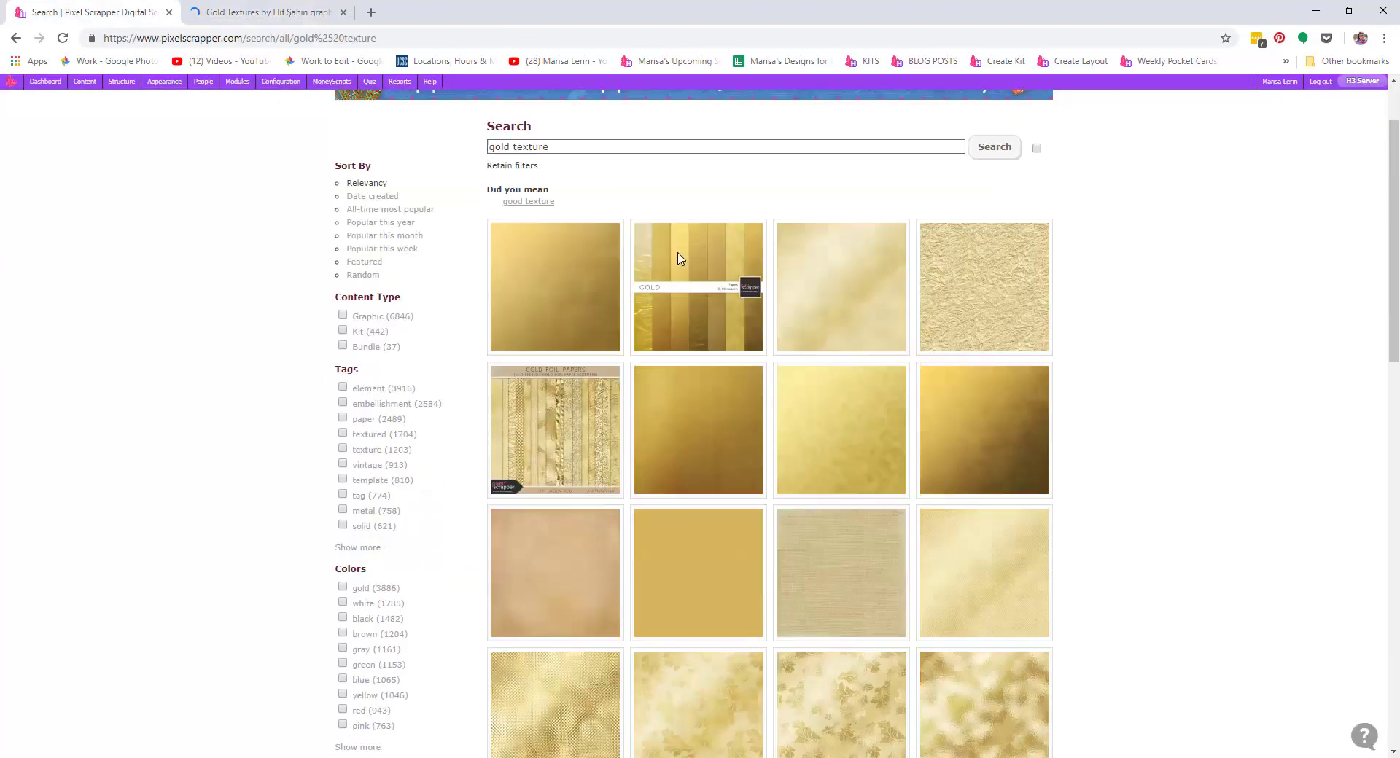
{"action": "scroll", "coordinate": [679, 260], "scroll_direction": "down", "scroll_amount": 4}
{"action": "scroll", "coordinate": [679, 260], "scroll_direction": "down", "scroll_amount": 2}
{"action": "scroll", "coordinate": [679, 260], "scroll_direction": "up", "scroll_amount": 3}
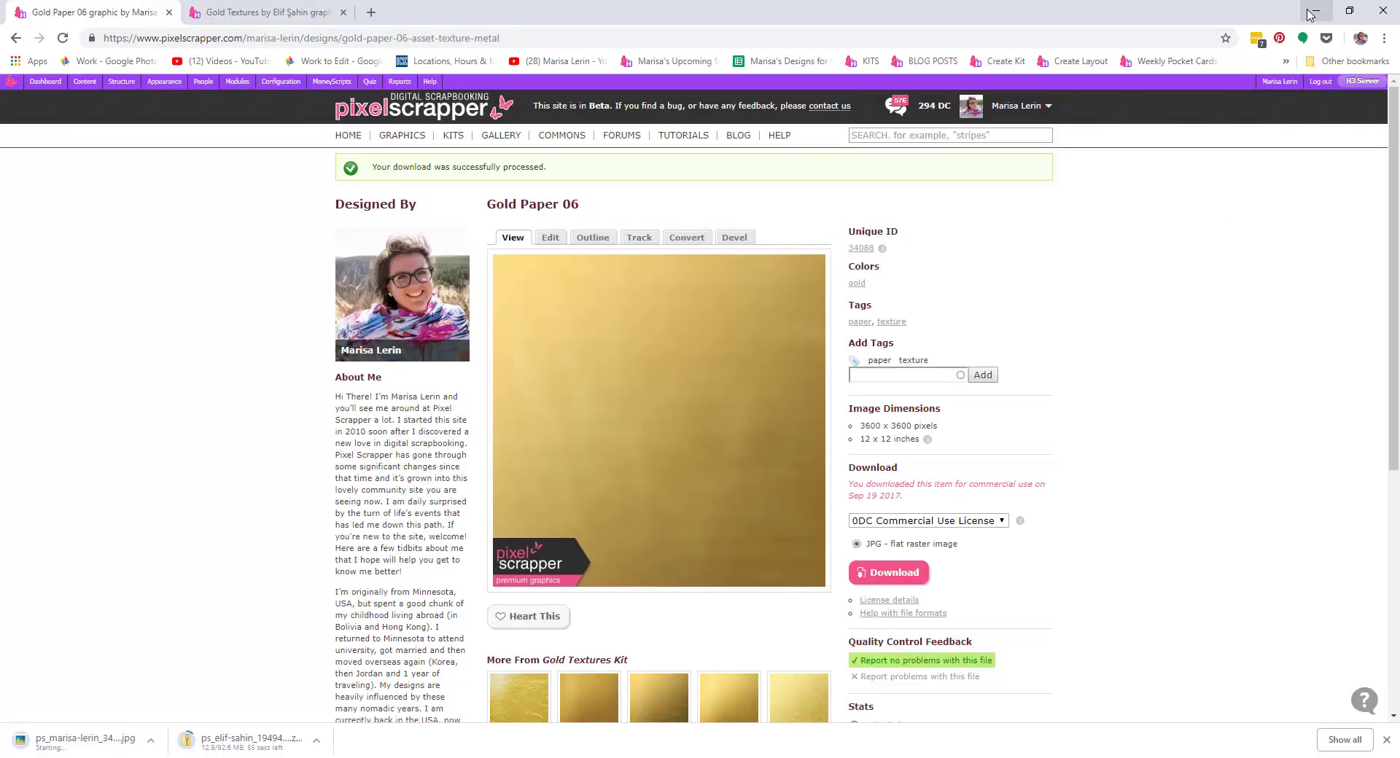
{"action": "left_click", "coordinate": [1313, 12]}
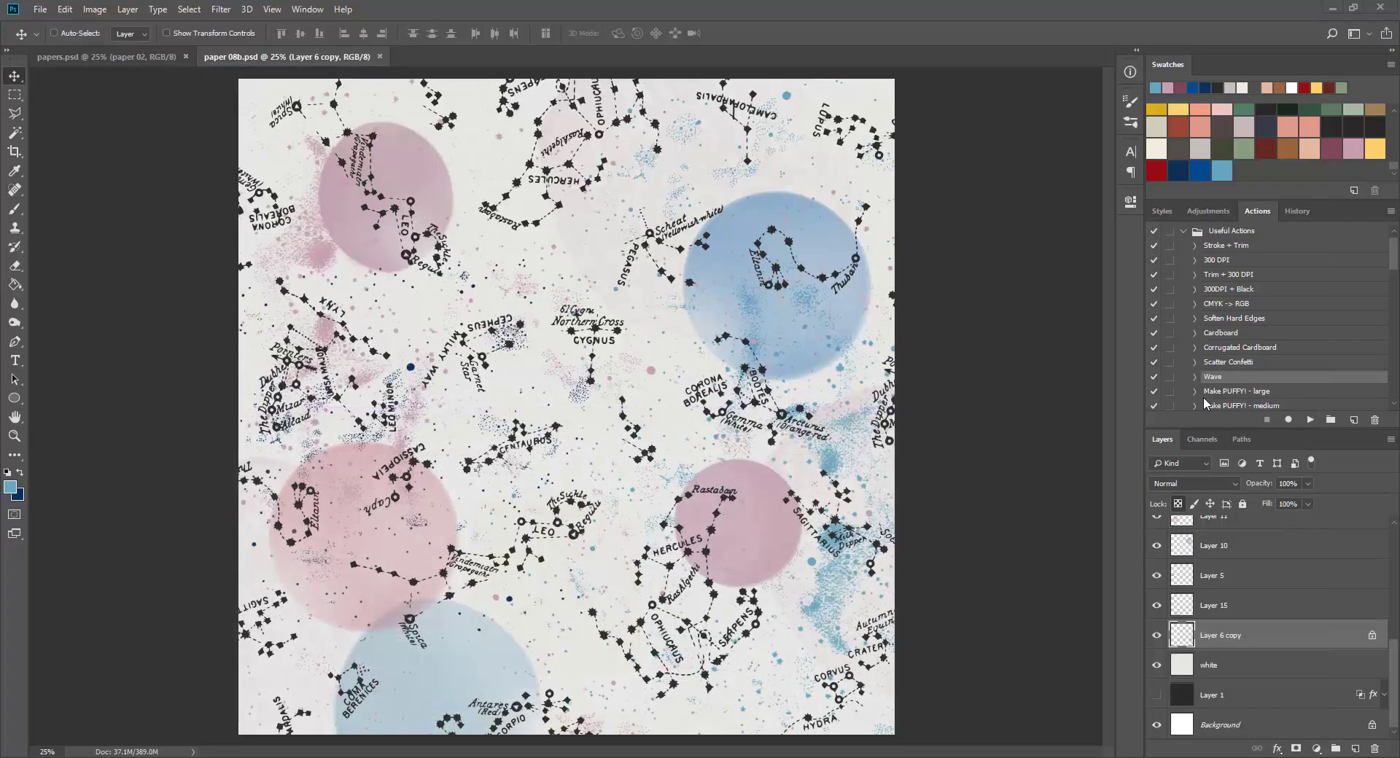
Paste the Pattern Overlay layer style onto all layers from Layer 6 down to Layer 15 and collapse their effects
{"action": "scroll", "coordinate": [1231, 562], "scroll_direction": "up", "scroll_amount": 1}
{"action": "left_click", "coordinate": [1239, 561]}
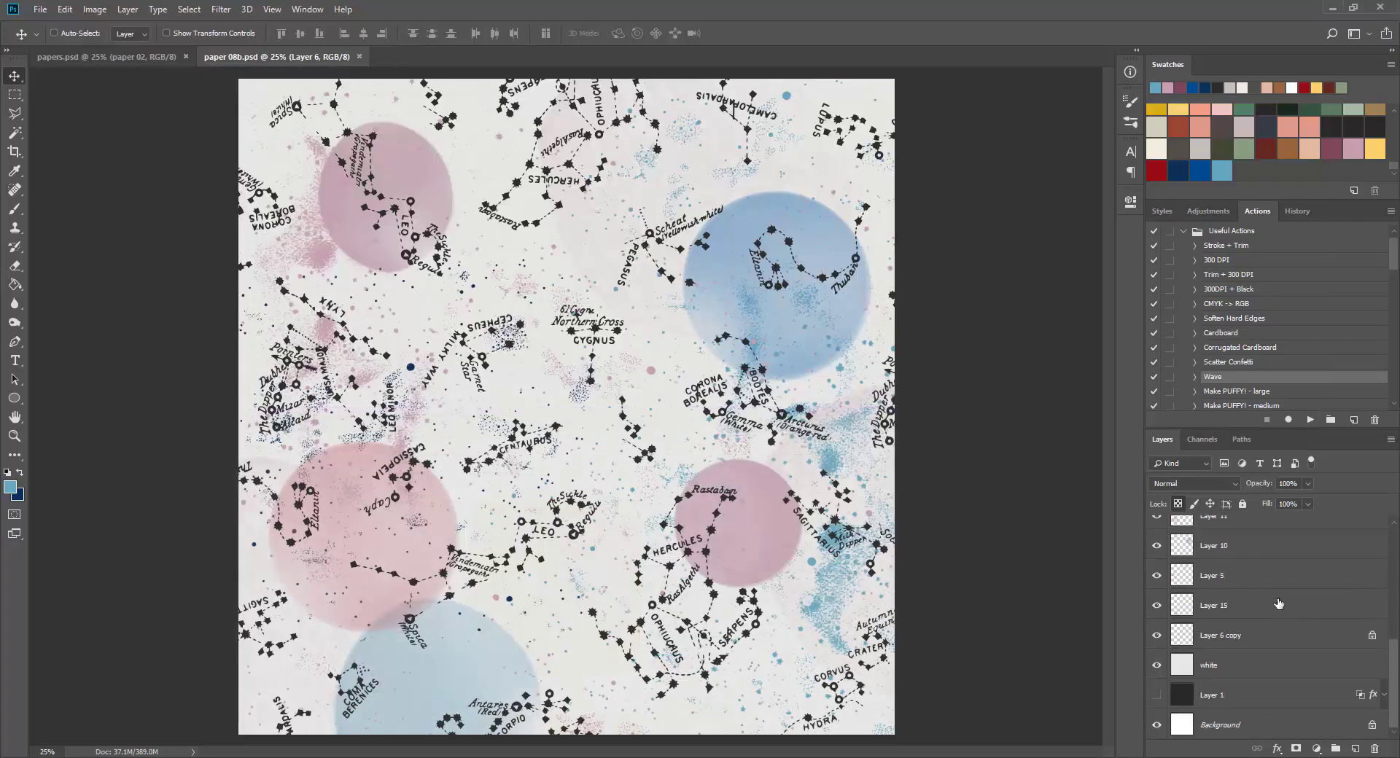
{"action": "left_click", "coordinate": [1279, 603], "text": "shift"}
{"action": "right_click", "coordinate": [1278, 604]}
{"action": "left_click", "coordinate": [1272, 372]}
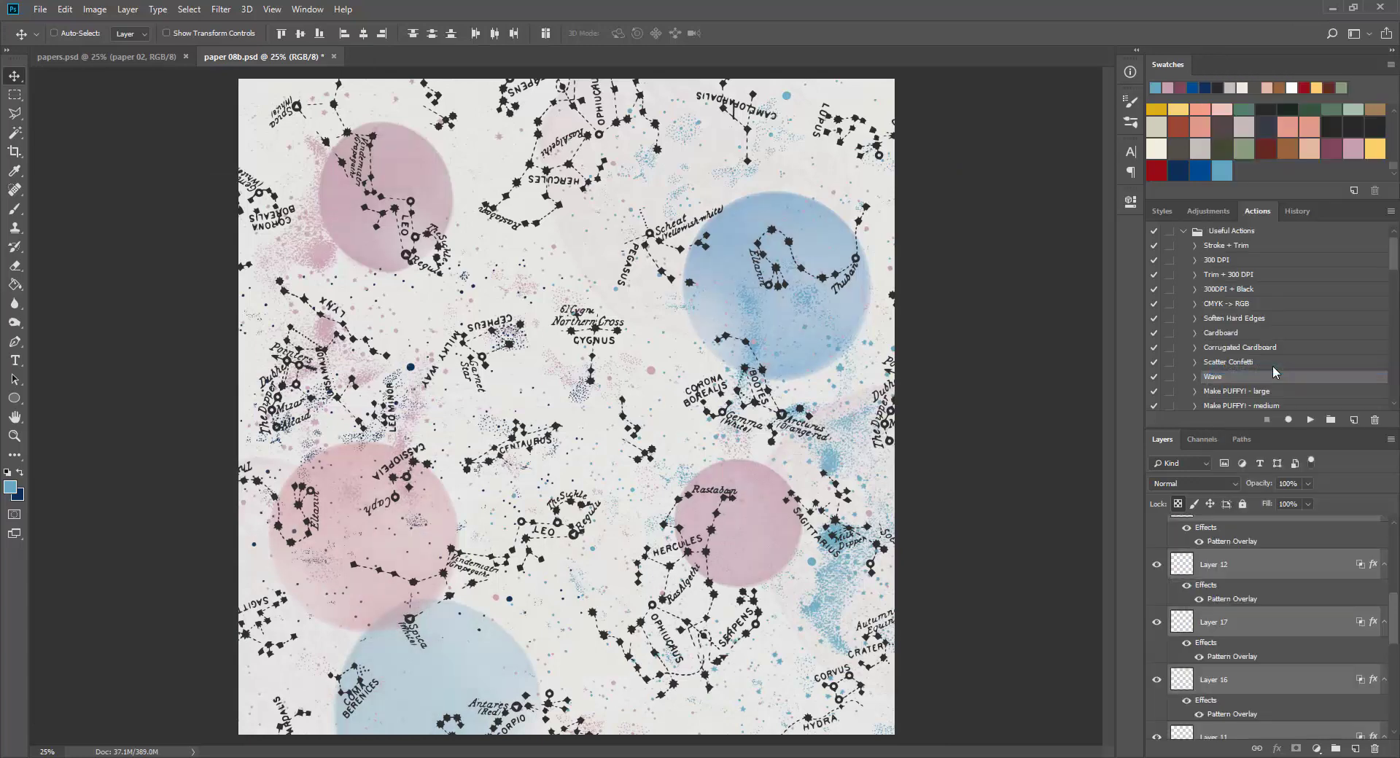
{"action": "left_click", "coordinate": [1384, 564]}
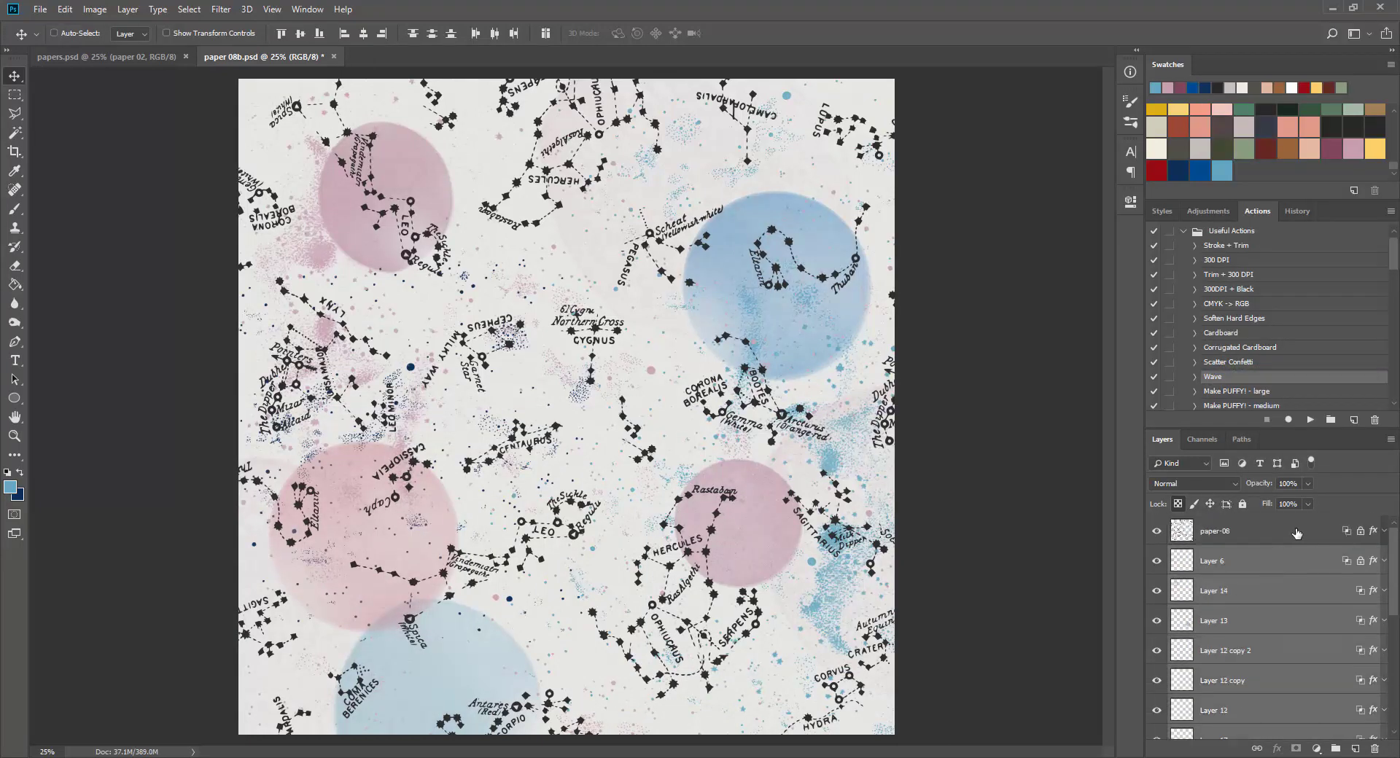
Stamp a yellow paint splat near Cygnus with a 1102 px brush on a new layer above paper-08
{"action": "left_click", "coordinate": [1297, 533]}
{"action": "key", "text": "ctrl+shift+n"}
{"action": "key", "text": "Return"}
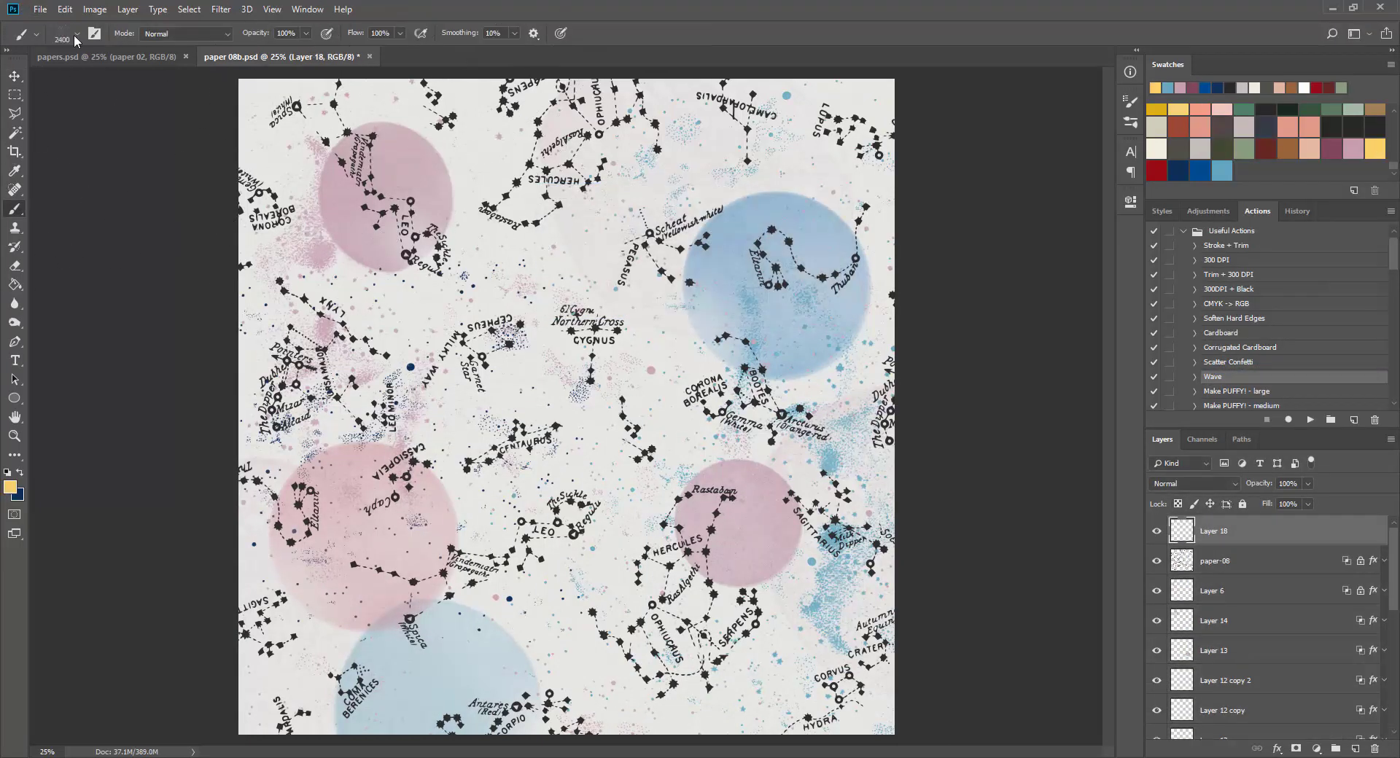
{"action": "left_click", "coordinate": [76, 33]}
{"action": "left_click", "coordinate": [557, 321]}
Extract the gold textures zip in the Downloads folder and preview the texture images
{"action": "left_click", "coordinate": [344, 755]}
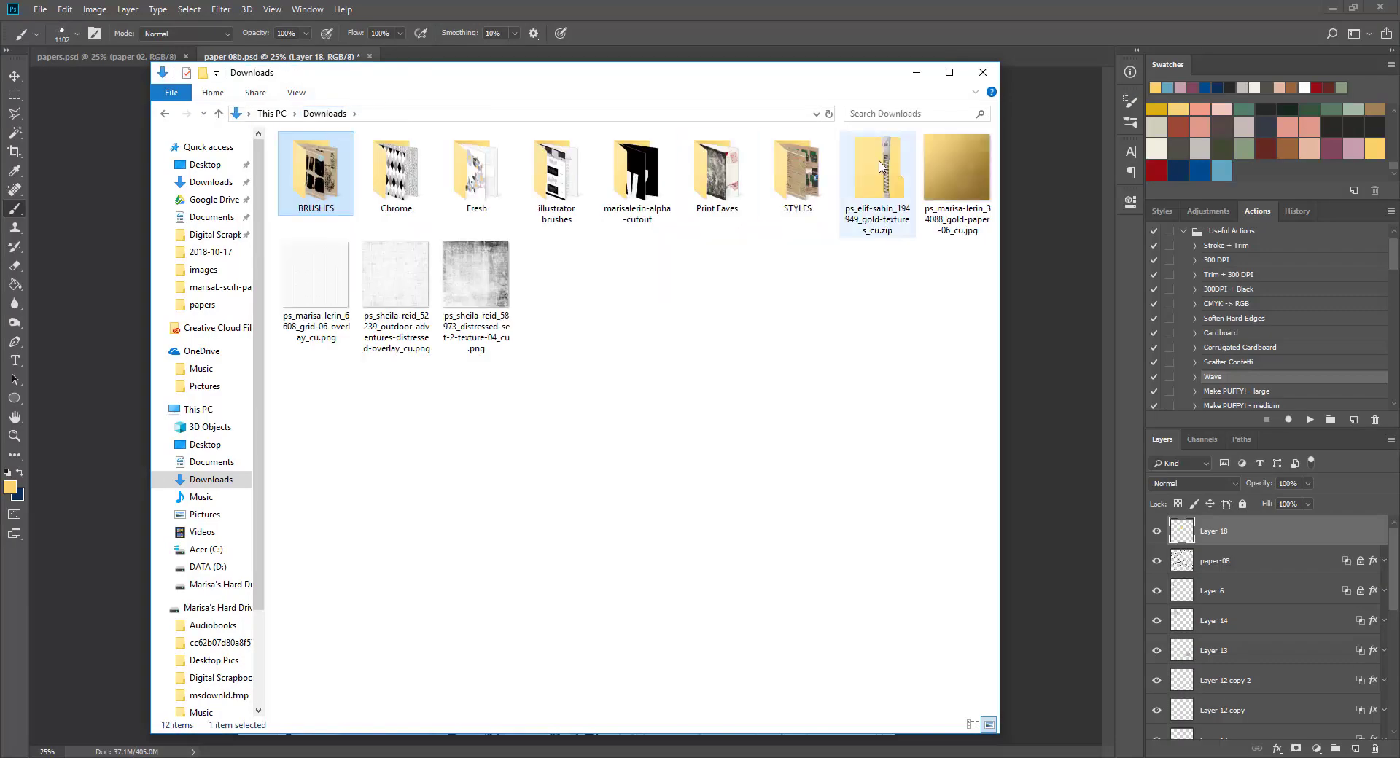
{"action": "right_click", "coordinate": [880, 167]}
{"action": "left_click", "coordinate": [963, 278]}
{"action": "double_click", "coordinate": [798, 208]}
{"action": "double_click", "coordinate": [637, 207]}
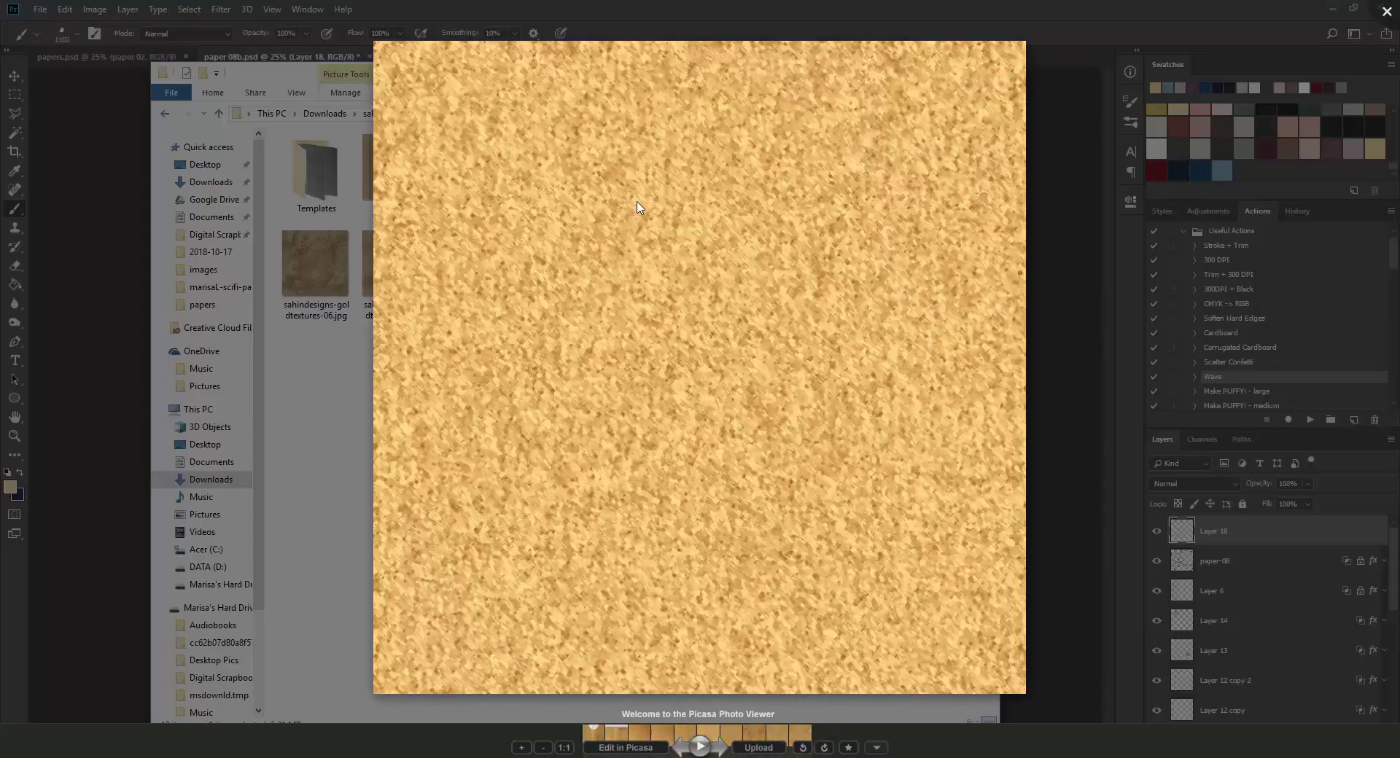
{"action": "key", "text": "Right"}
{"action": "key", "text": "Escape"}
{"action": "double_click", "coordinate": [628, 194]}
{"action": "key", "text": "Escape"}
Place sahindesigns-goldtextures-02 clipped to the yellow splat, and move the splat onto the blue circle's upper-left edge
{"action": "mouse_move", "coordinate": [718, 175]}
{"action": "left_mouse_down"}
{"action": "mouse_move", "coordinate": [57, 295]}
{"action": "mouse_move", "coordinate": [510, 365]}
{"action": "left_mouse_up"}
{"action": "key", "text": "Return"}
{"action": "right_click", "coordinate": [1211, 531]}
{"action": "left_click", "coordinate": [1197, 509]}
{"action": "key", "text": "alt+bracketleft"}
{"action": "key", "text": "v"}
{"action": "left_click_drag", "start_coordinate": [640, 483], "coordinate": [833, 356]}
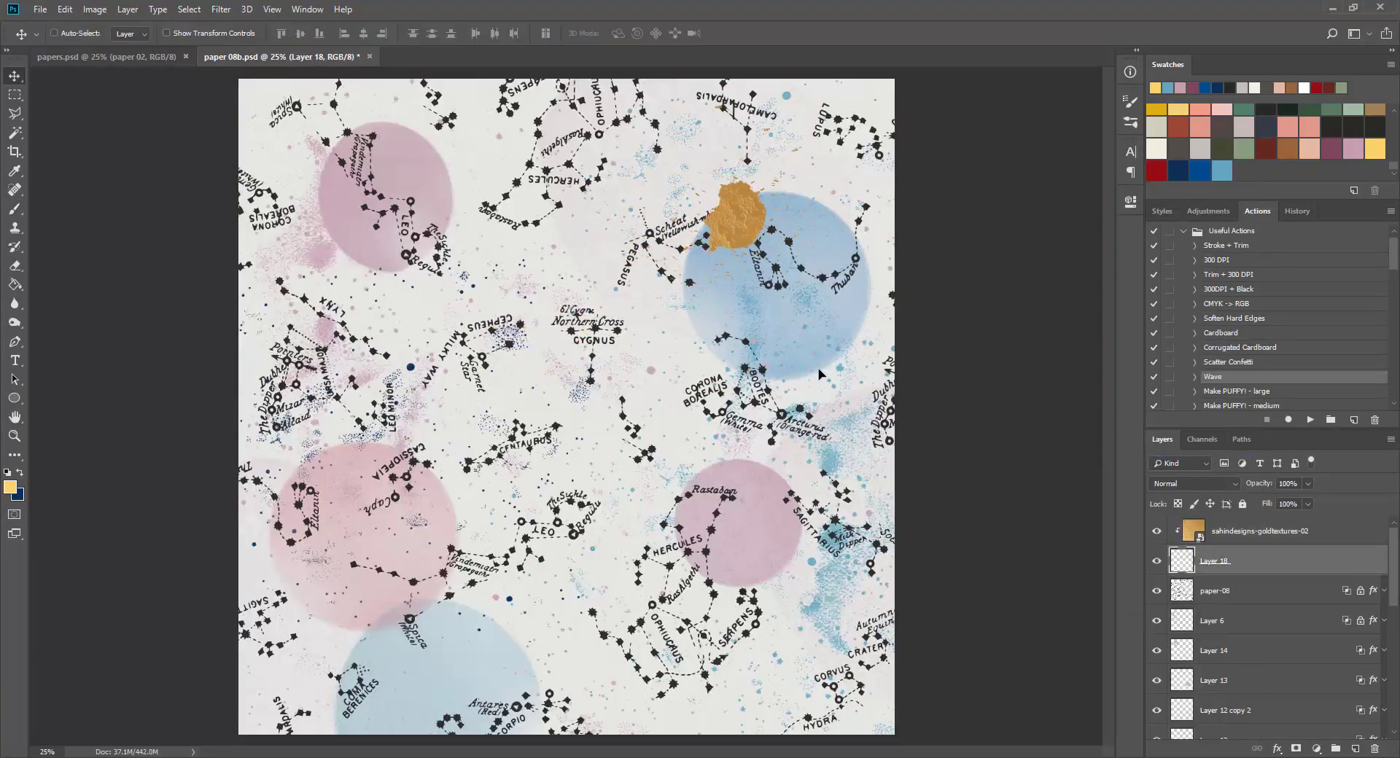
Switch to the browser, search Pixel Scrapper for "paint splat" and browse the result pages for splatter graphics
{"action": "left_click", "coordinate": [460, 756]}
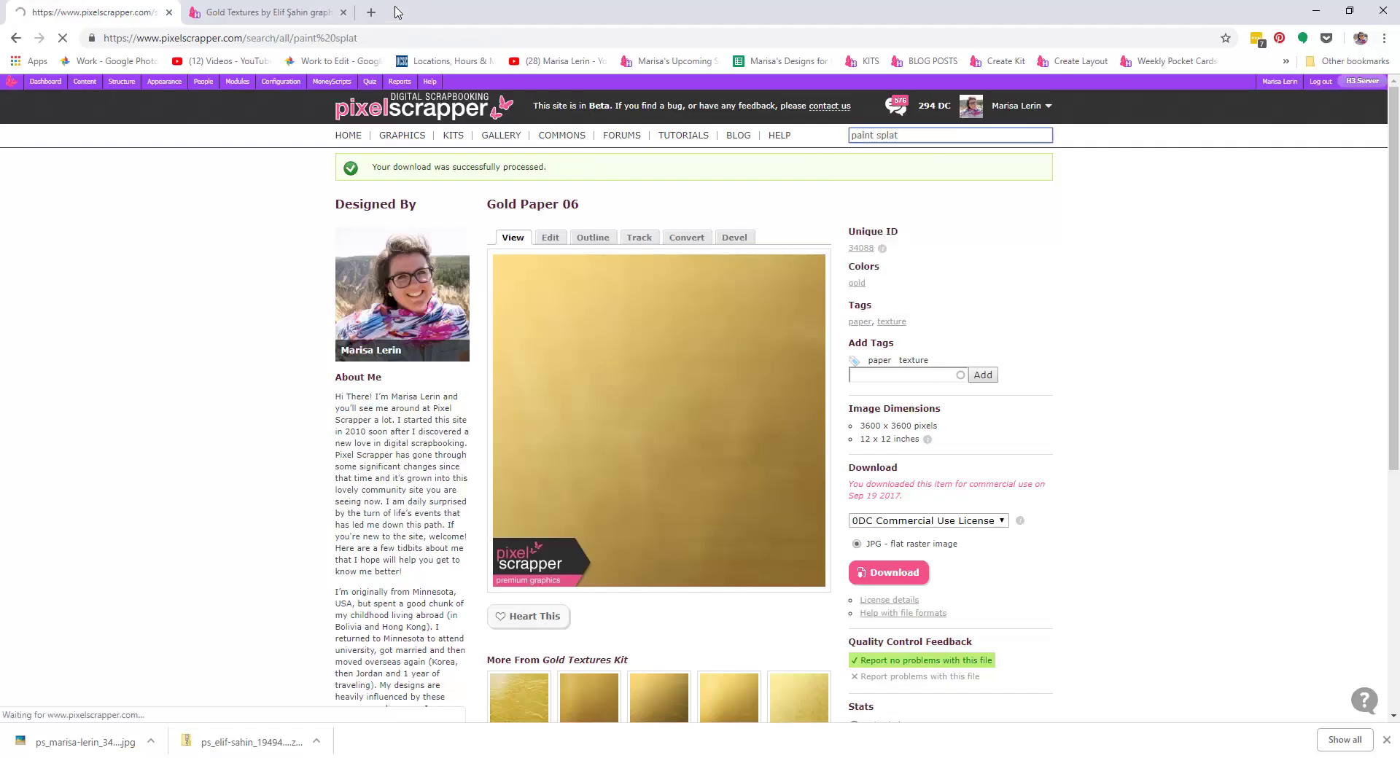
{"action": "scroll", "coordinate": [700, 365], "scroll_direction": "down", "scroll_amount": 15}
{"action": "left_click", "coordinate": [987, 569]}
{"action": "scroll", "coordinate": [704, 380], "scroll_direction": "down", "scroll_amount": 7}
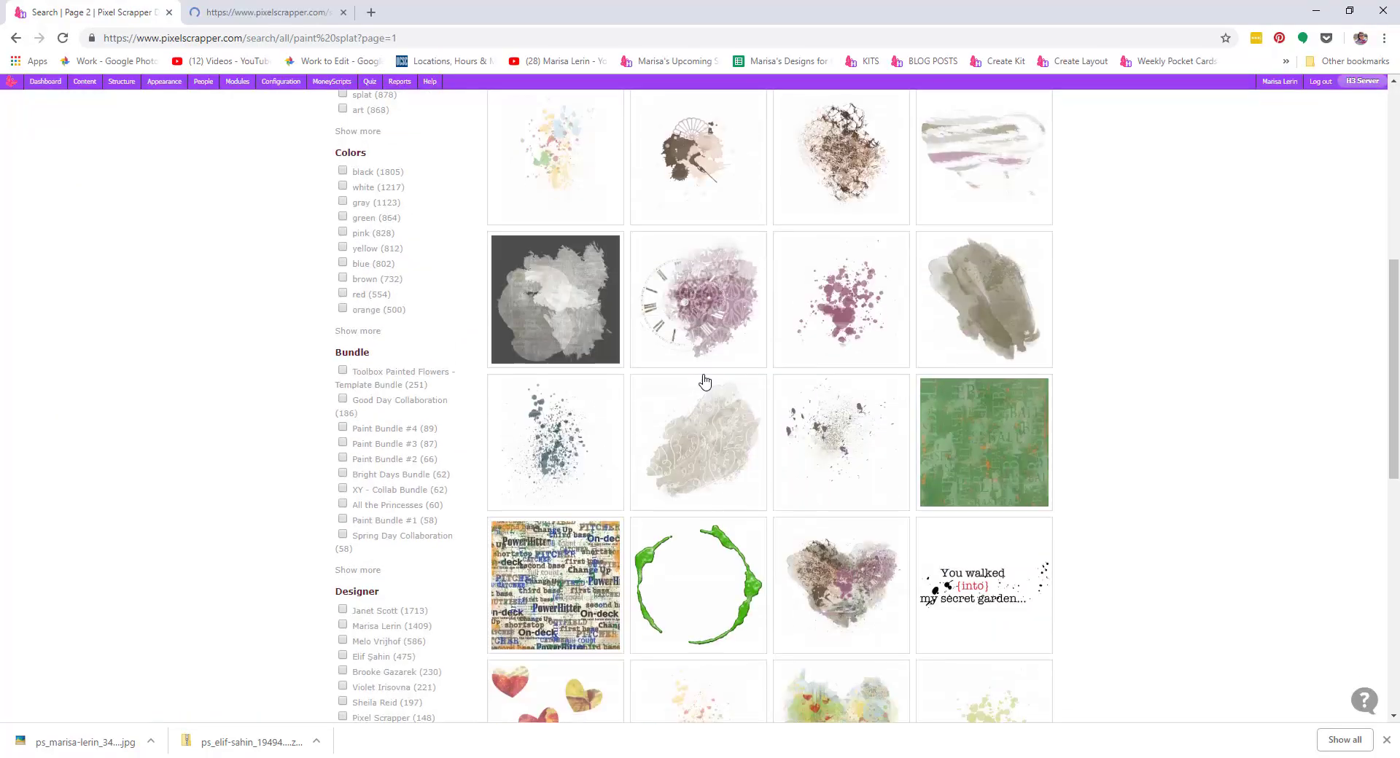
{"action": "scroll", "coordinate": [705, 381], "scroll_direction": "down", "scroll_amount": 5}
{"action": "left_click", "coordinate": [998, 569]}
{"action": "scroll", "coordinate": [999, 584], "scroll_direction": "down", "scroll_amount": 15}
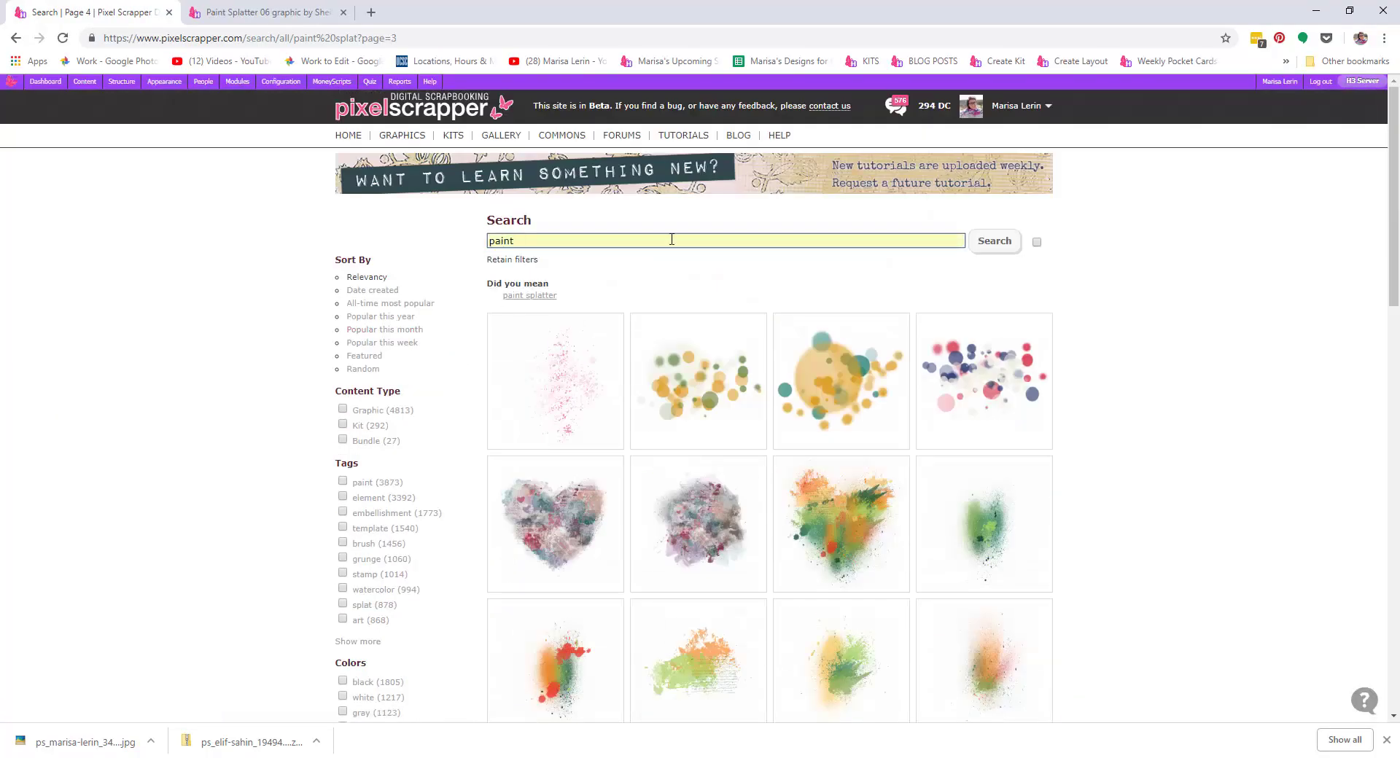
Download Paint Splatter 06 and, from its full kit, Paint Splatter 03
{"action": "key", "text": "ctrl+Tab"}
{"action": "scroll", "coordinate": [1060, 534], "scroll_direction": "down", "scroll_amount": 5}
{"action": "left_click", "coordinate": [798, 467]}
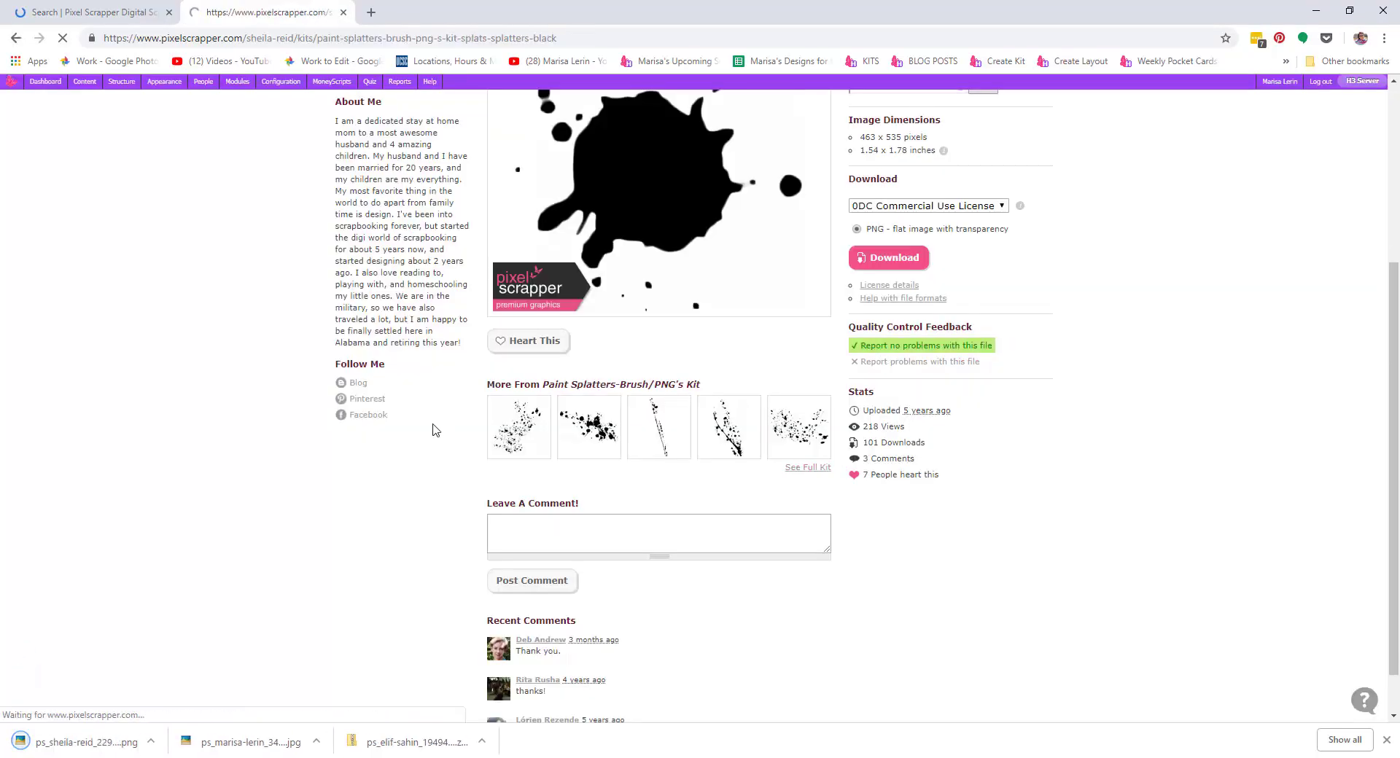
{"action": "scroll", "coordinate": [438, 431], "scroll_direction": "down", "scroll_amount": 3}
{"action": "left_click", "coordinate": [660, 499]}
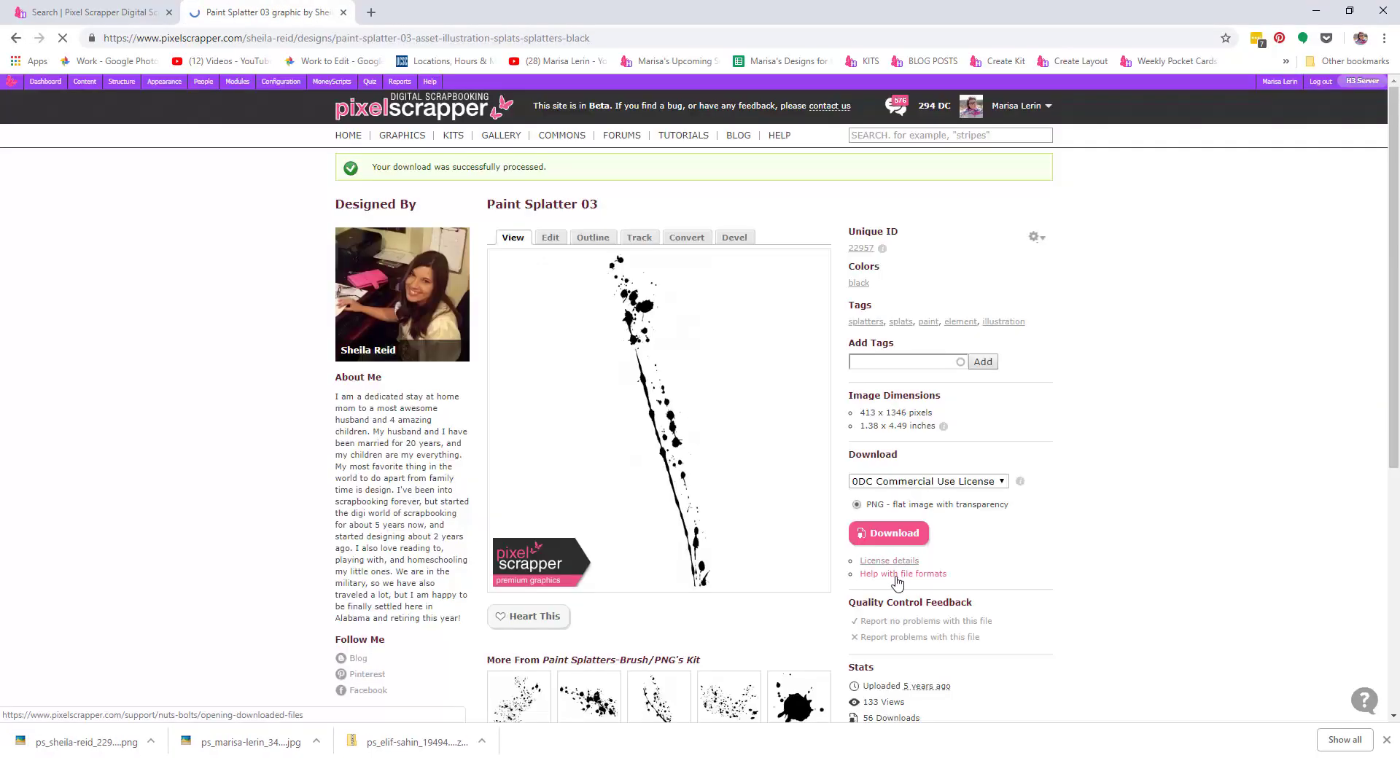
{"action": "left_click", "coordinate": [344, 12]}
Narrow the "paint" search to black graphics and open Paint Kit #58 Paint 16, Paint 3 and Paint 4 in new tabs
{"action": "scroll", "coordinate": [453, 416], "scroll_direction": "down", "scroll_amount": 4}
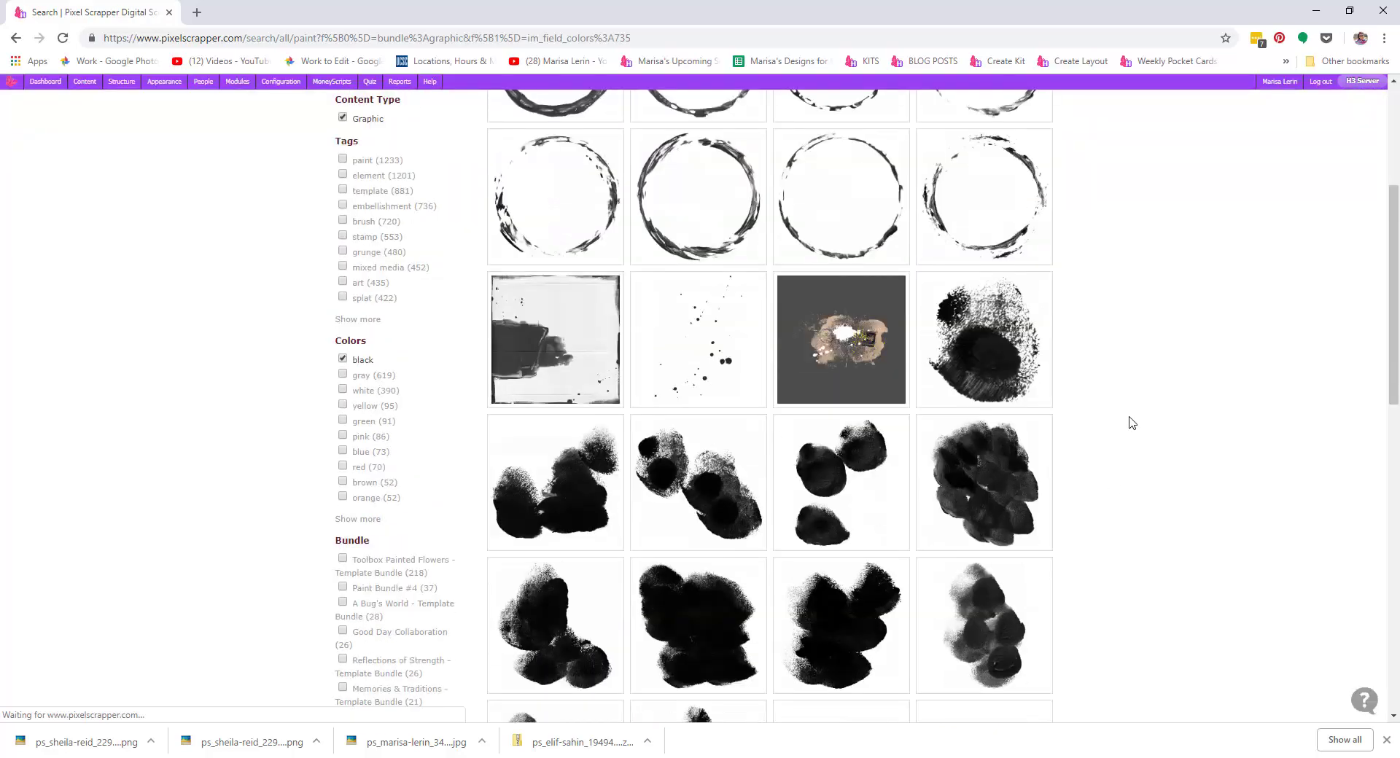
{"action": "scroll", "coordinate": [1131, 423], "scroll_direction": "down", "scroll_amount": 6}
{"action": "middle_click", "coordinate": [1021, 409]}
{"action": "scroll", "coordinate": [1107, 426], "scroll_direction": "up", "scroll_amount": 4}
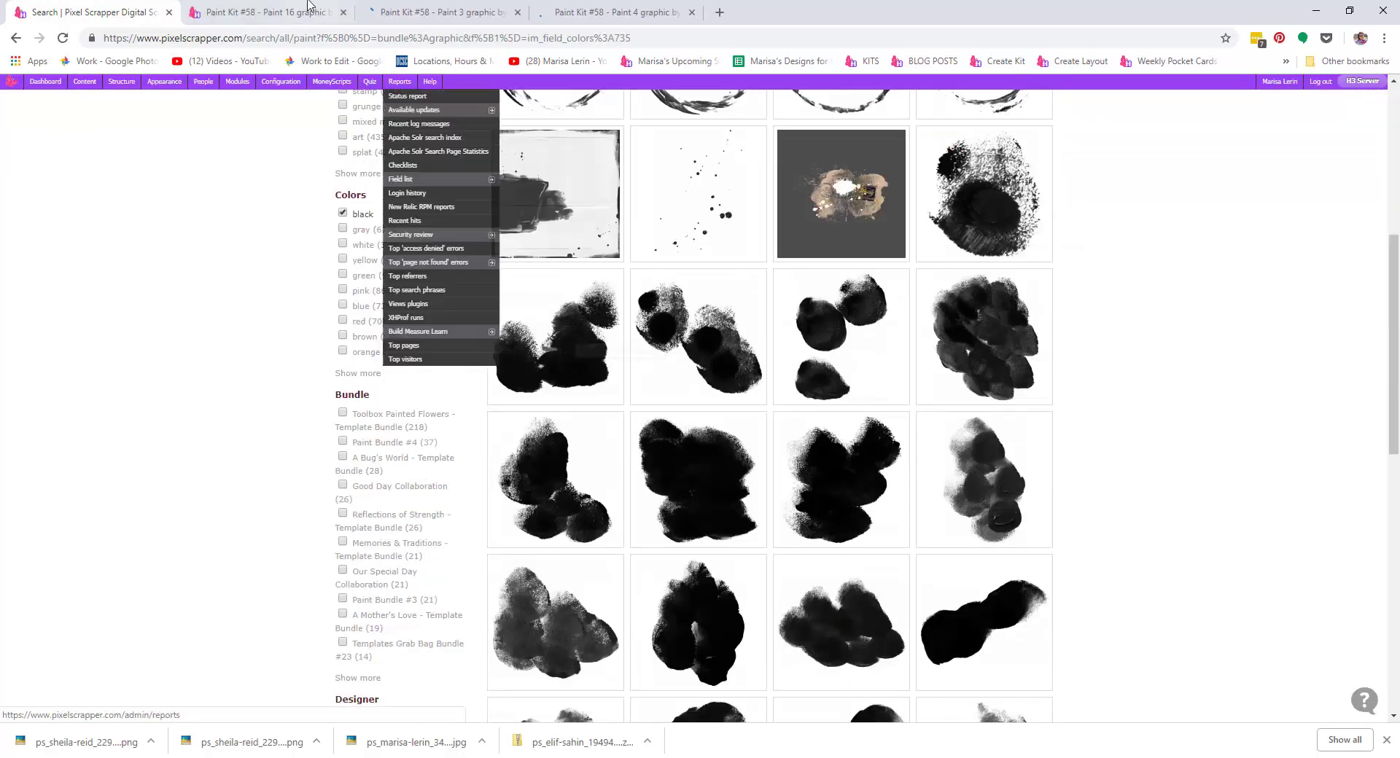
Download Paint Kit #58 Paint 4, switch to Photoshop, and place Paint 3, Paint 4 and Paint 16 from the Downloads folder into paper 08b
{"action": "left_click", "coordinate": [613, 12]}
{"action": "left_click", "coordinate": [890, 551]}
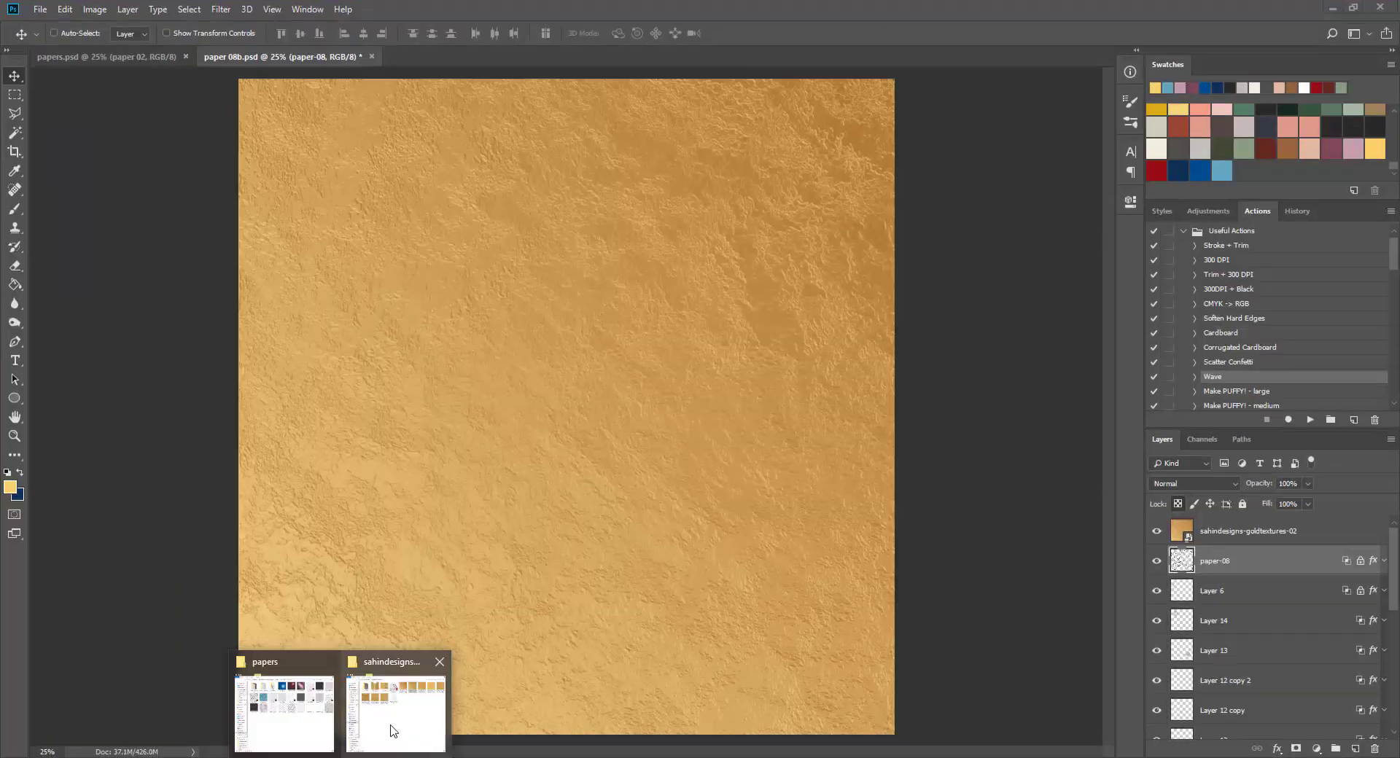
{"action": "left_click", "coordinate": [399, 693]}
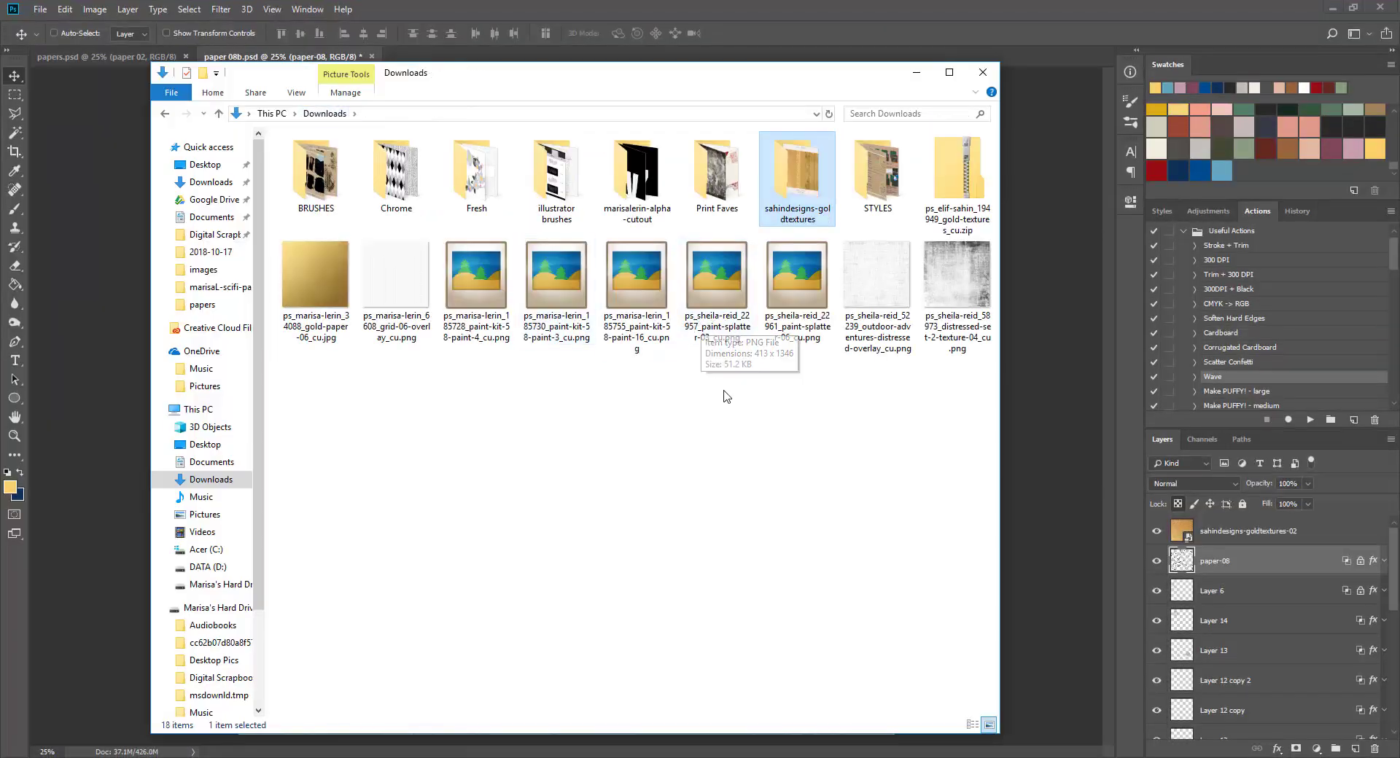
{"action": "left_click", "coordinate": [476, 273]}
{"action": "left_click", "coordinate": [636, 273], "text": "shift"}
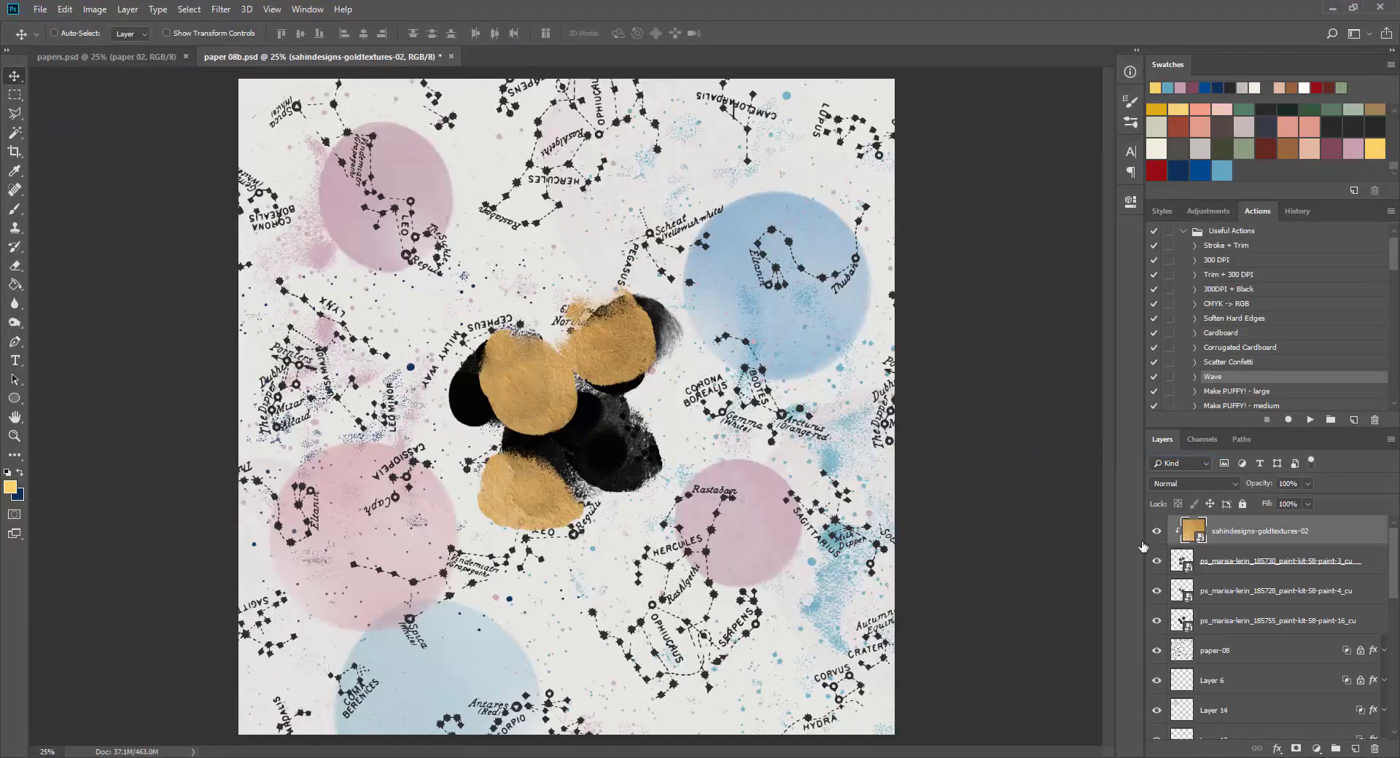
Move the gold-textured Paint 3 splotches onto the upper-left edge of the upper-left mauve circle
{"action": "left_click", "coordinate": [1276, 590]}
{"action": "left_click_drag", "start_coordinate": [558, 405], "coordinate": [494, 321]}
{"action": "left_click", "coordinate": [1276, 620]}
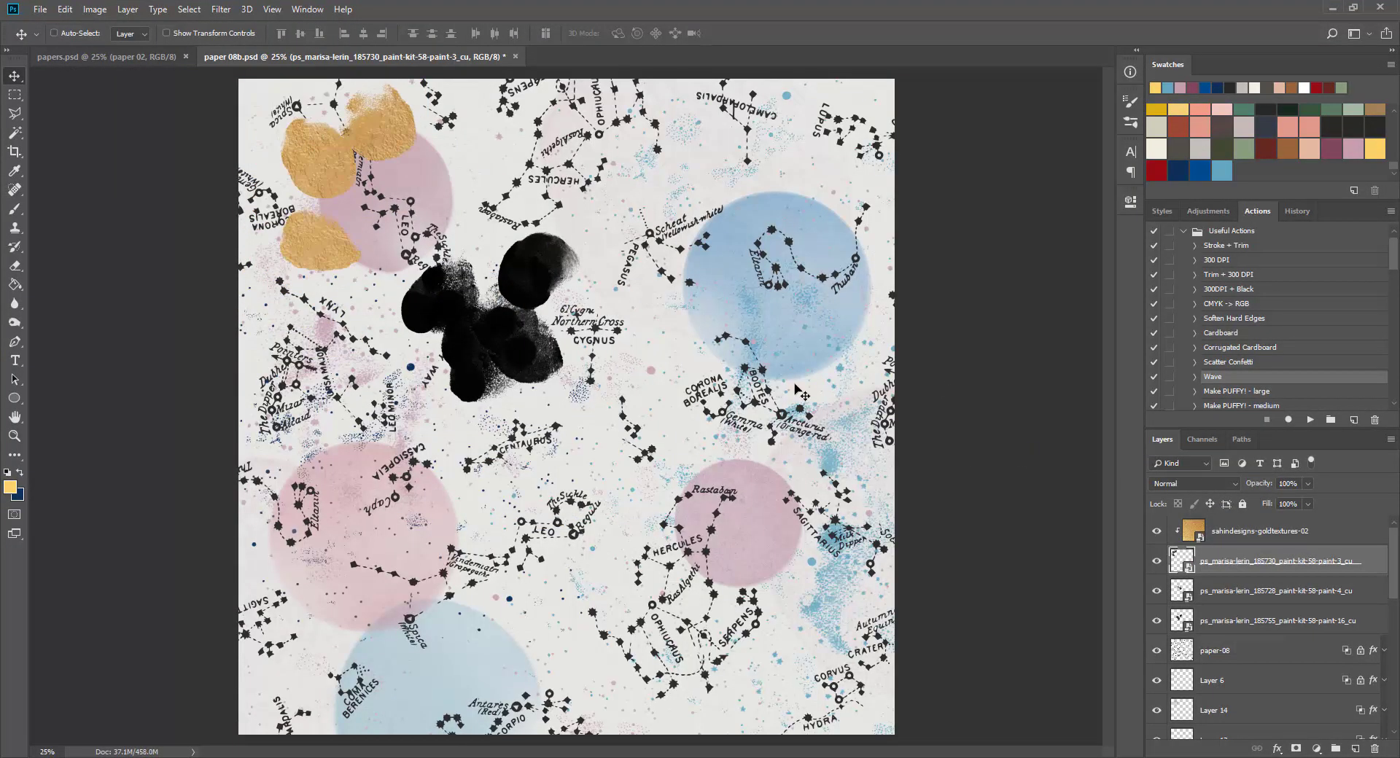
Move the Paint 16 splotches onto the lower-right mauve circle's left edge and clip a copy of sahindesigns-goldtextures-02 to them
{"action": "left_click_drag", "start_coordinate": [580, 285], "coordinate": [732, 471]}
{"action": "left_click_drag", "start_coordinate": [1276, 531], "coordinate": [1276, 635]}
{"action": "right_click", "coordinate": [1305, 651]}
{"action": "left_click", "coordinate": [1166, 318]}
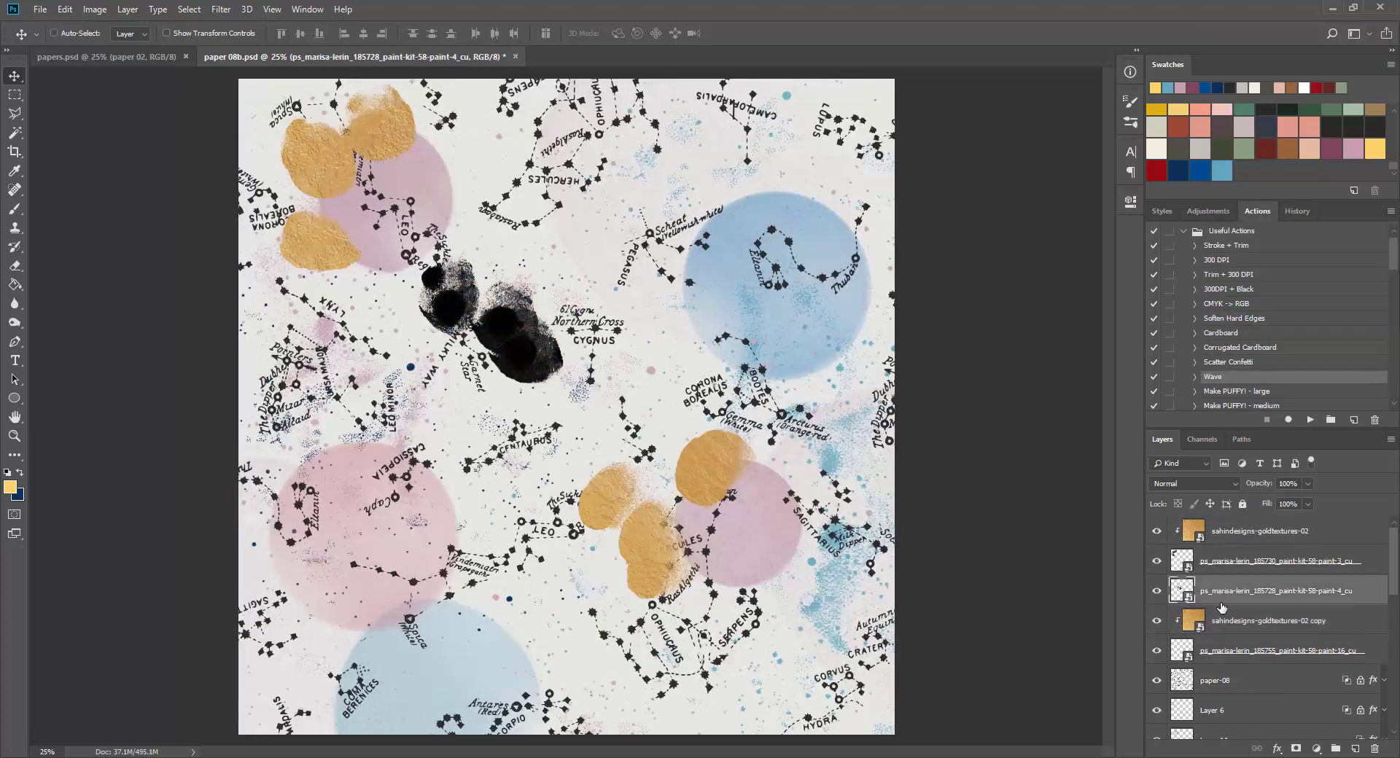
Clip another copy of sahindesigns-goldtextures-02 to Paint 4 and move the splotches between the lower-left pink and blue circles
{"action": "left_click_drag", "start_coordinate": [1276, 531], "coordinate": [1276, 606]}
{"action": "right_click", "coordinate": [1230, 554]}
{"action": "left_click", "coordinate": [1095, 454]}
{"action": "left_click_drag", "start_coordinate": [525, 629], "coordinate": [437, 660]}
Rotate Paint 16 onto the lower-right mauve circle's right edge, and raise the paper-08 constellation layer above all the gold paint
{"action": "right_click", "coordinate": [704, 458]}
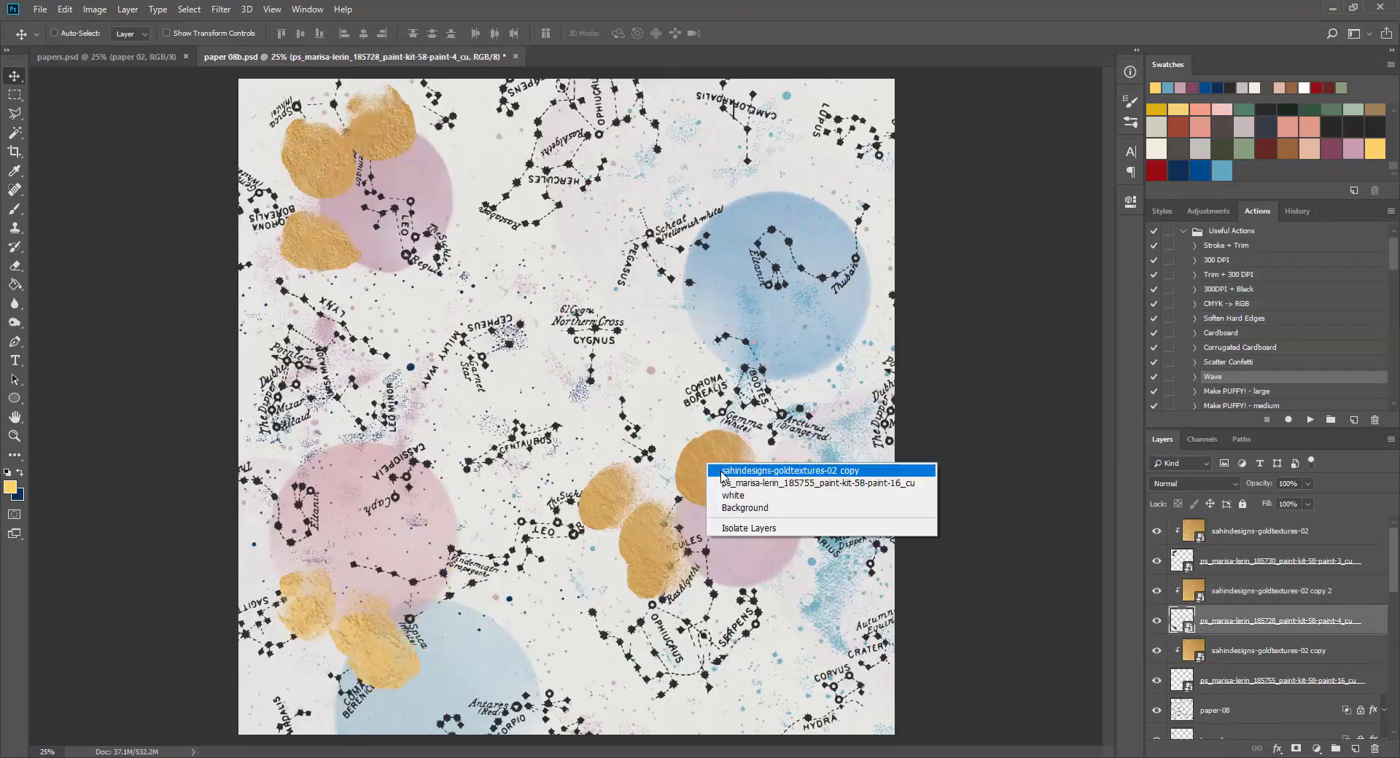
{"action": "left_click", "coordinate": [758, 467]}
{"action": "left_click", "coordinate": [1264, 680]}
{"action": "mouse_move", "coordinate": [722, 529]}
{"action": "left_mouse_down"}
{"action": "mouse_move", "coordinate": [752, 547]}
{"action": "mouse_move", "coordinate": [1003, 572]}
{"action": "mouse_move", "coordinate": [1087, 649]}
{"action": "left_mouse_up"}
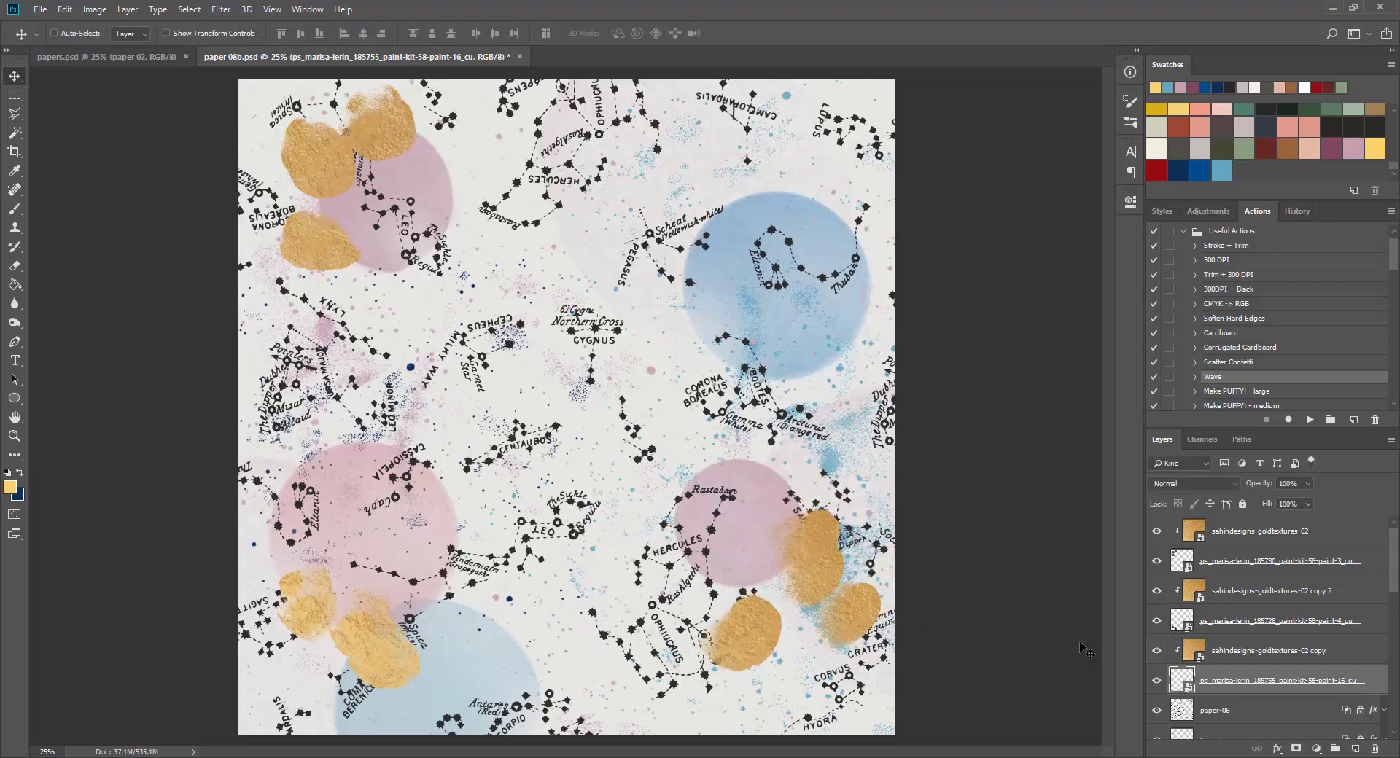
{"action": "left_click_drag", "start_coordinate": [1215, 710], "coordinate": [1225, 527]}
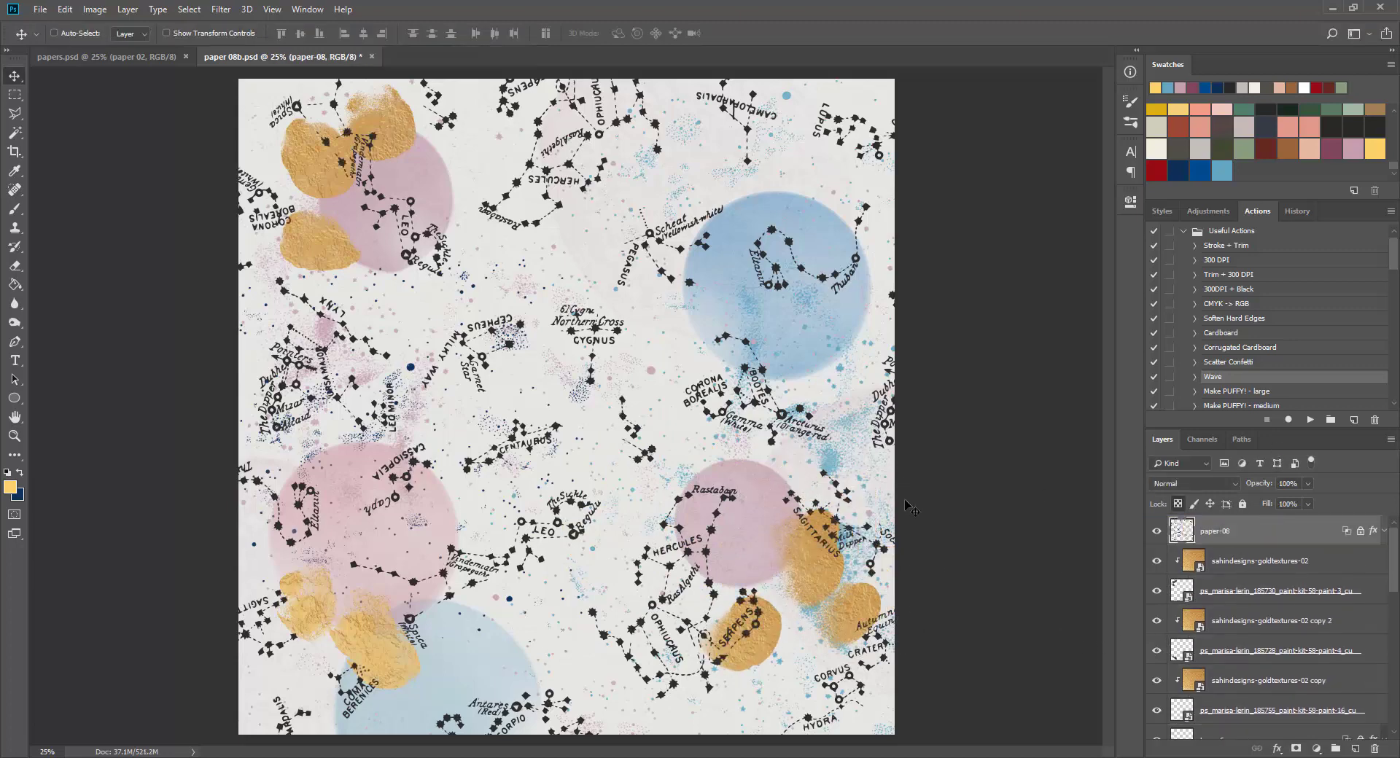
{"action": "left_click_drag", "start_coordinate": [861, 599], "coordinate": [863, 559]}
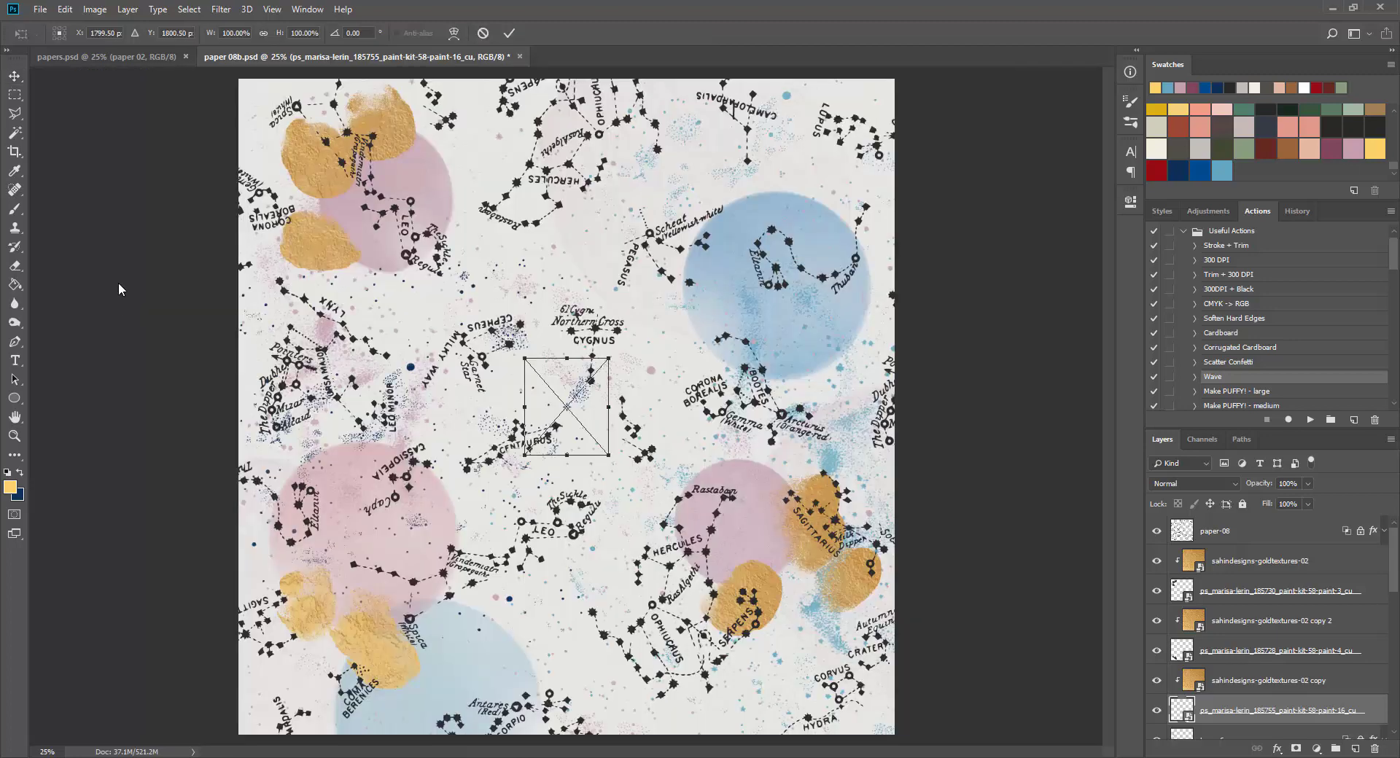
Place Paint Splatter 03 and Paint Splatter 06 at the blue circle's upper-right edge and clip a gold texture copy to Splatter 06
{"action": "key", "text": "Return"}
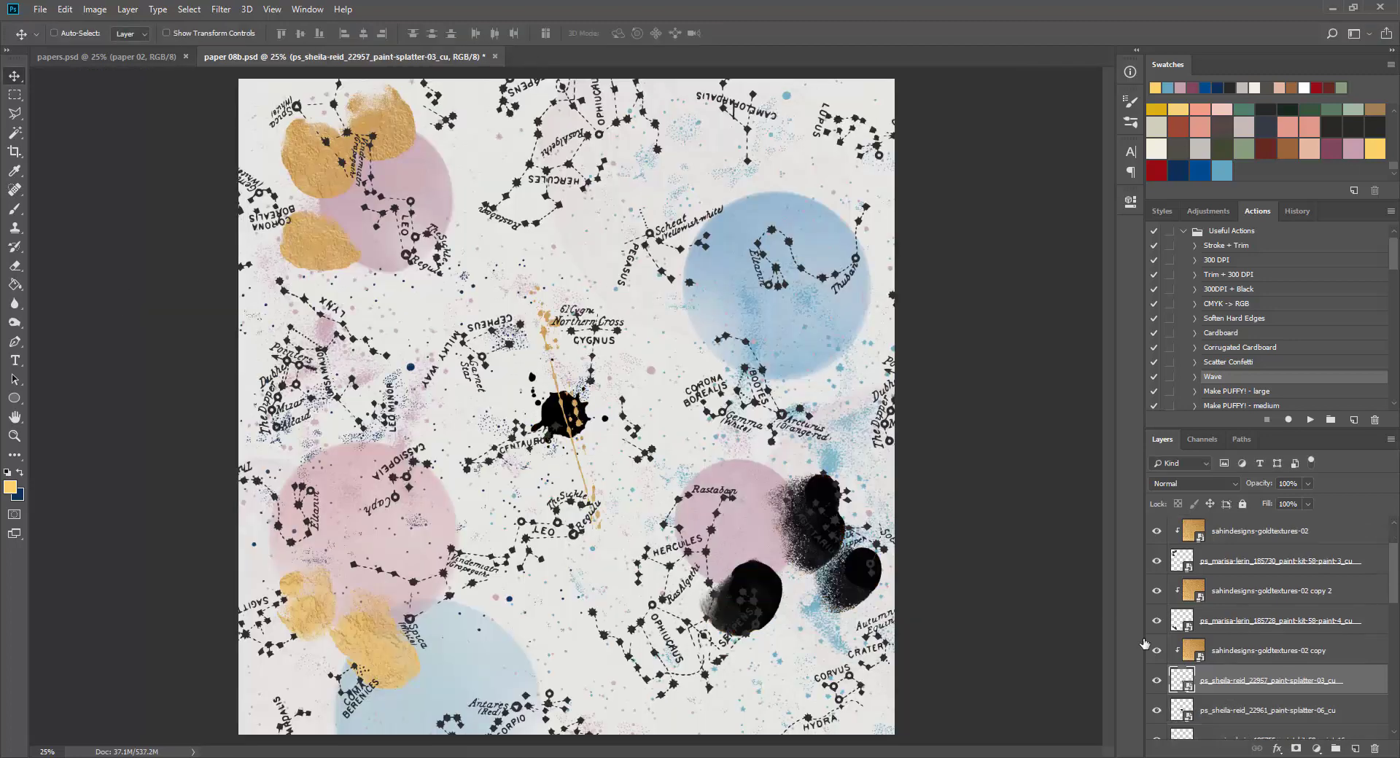
{"action": "left_click_drag", "start_coordinate": [931, 250], "coordinate": [867, 201]}
{"action": "right_click", "coordinate": [1209, 680]}
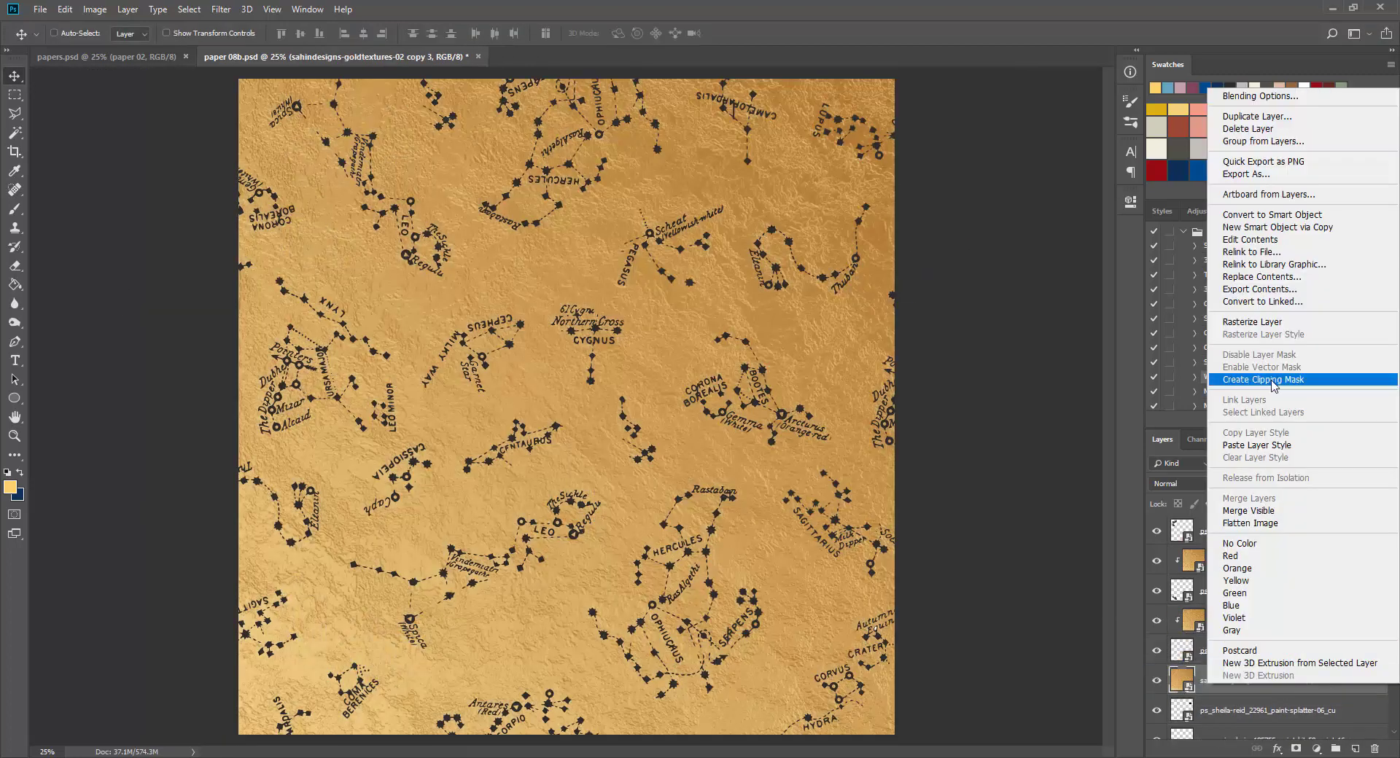
{"action": "left_click", "coordinate": [1273, 379]}
Clip a gold texture copy to the Paint 16 splotches and shift it to cover them
{"action": "right_click", "coordinate": [1209, 621]}
{"action": "left_click", "coordinate": [1269, 328]}
{"action": "left_click_drag", "start_coordinate": [738, 489], "coordinate": [790, 507]}
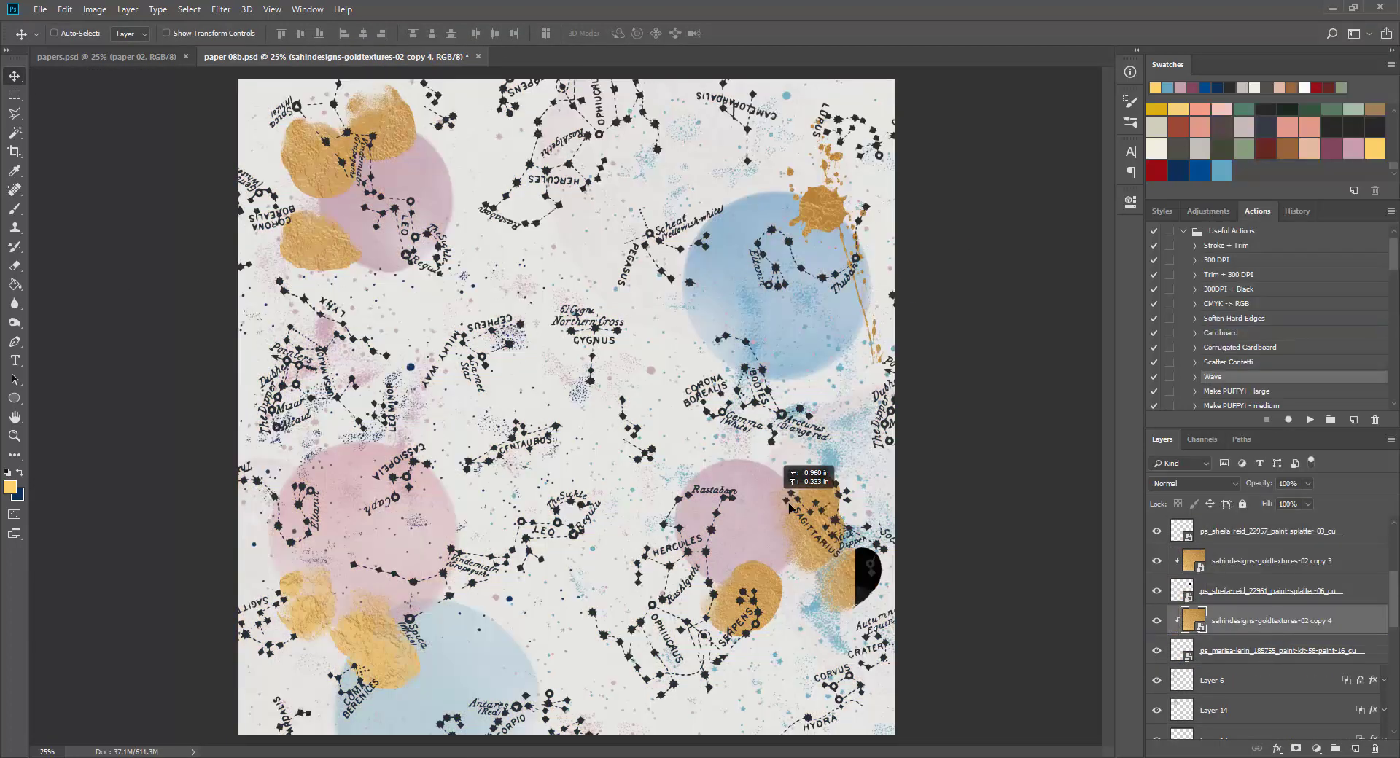
Move the two gold splatters into the paper's upper-right corner
{"action": "right_click", "coordinate": [852, 275]}
{"action": "left_click", "coordinate": [919, 334]}
{"action": "right_click", "coordinate": [854, 244]}
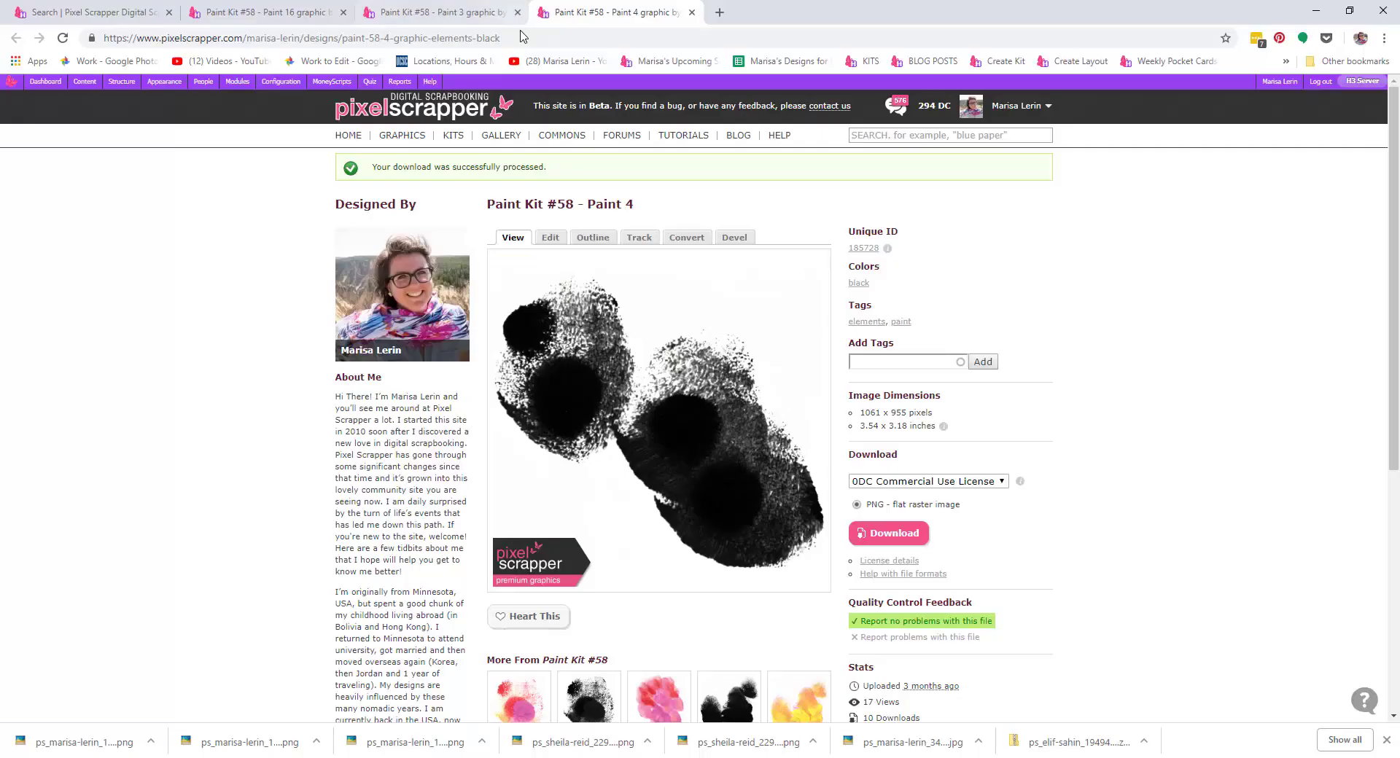
Switch to the browser, open Paint 17, Paint 14 and Paint 8 from Paint Kit #58's items, and download Paint 17
{"action": "scroll", "coordinate": [710, 267], "scroll_direction": "down", "scroll_amount": 3}
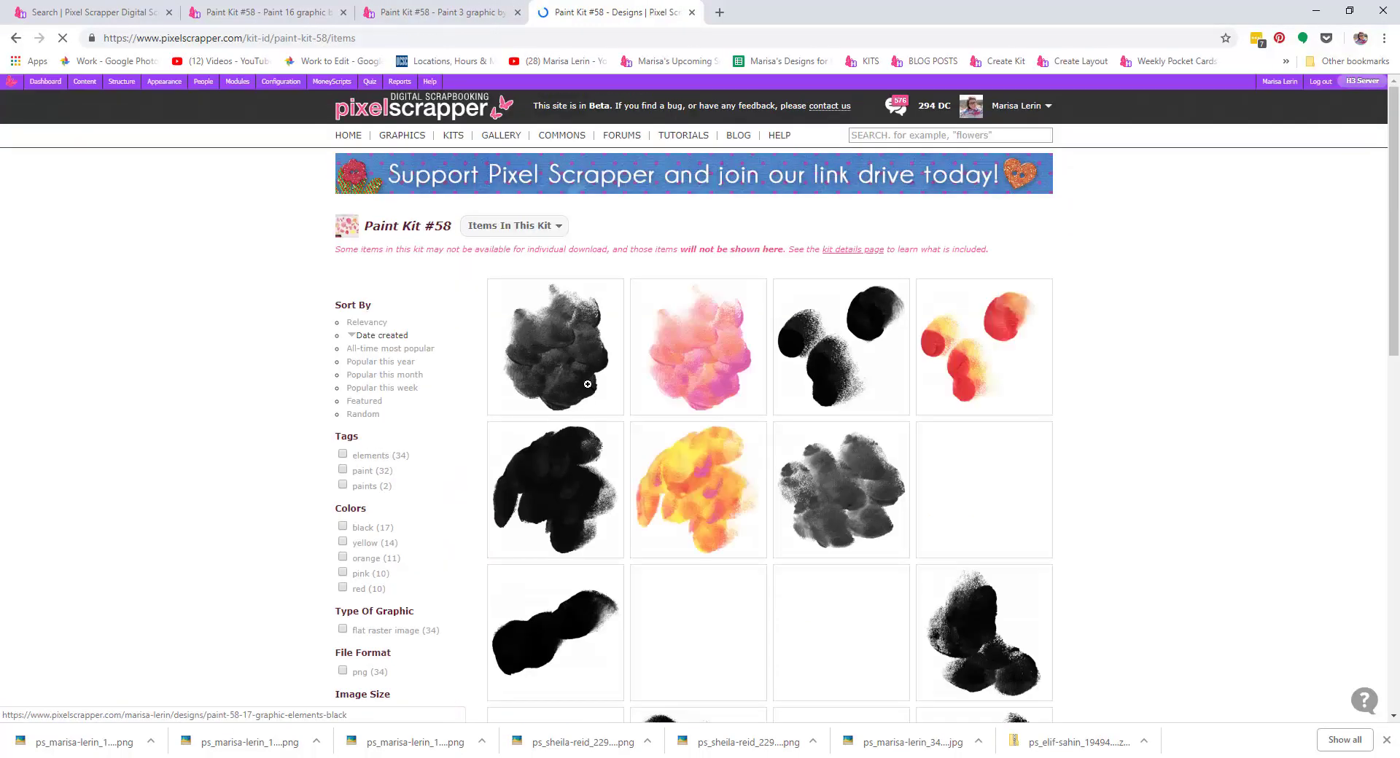
{"action": "scroll", "coordinate": [769, 409], "scroll_direction": "down", "scroll_amount": 5}
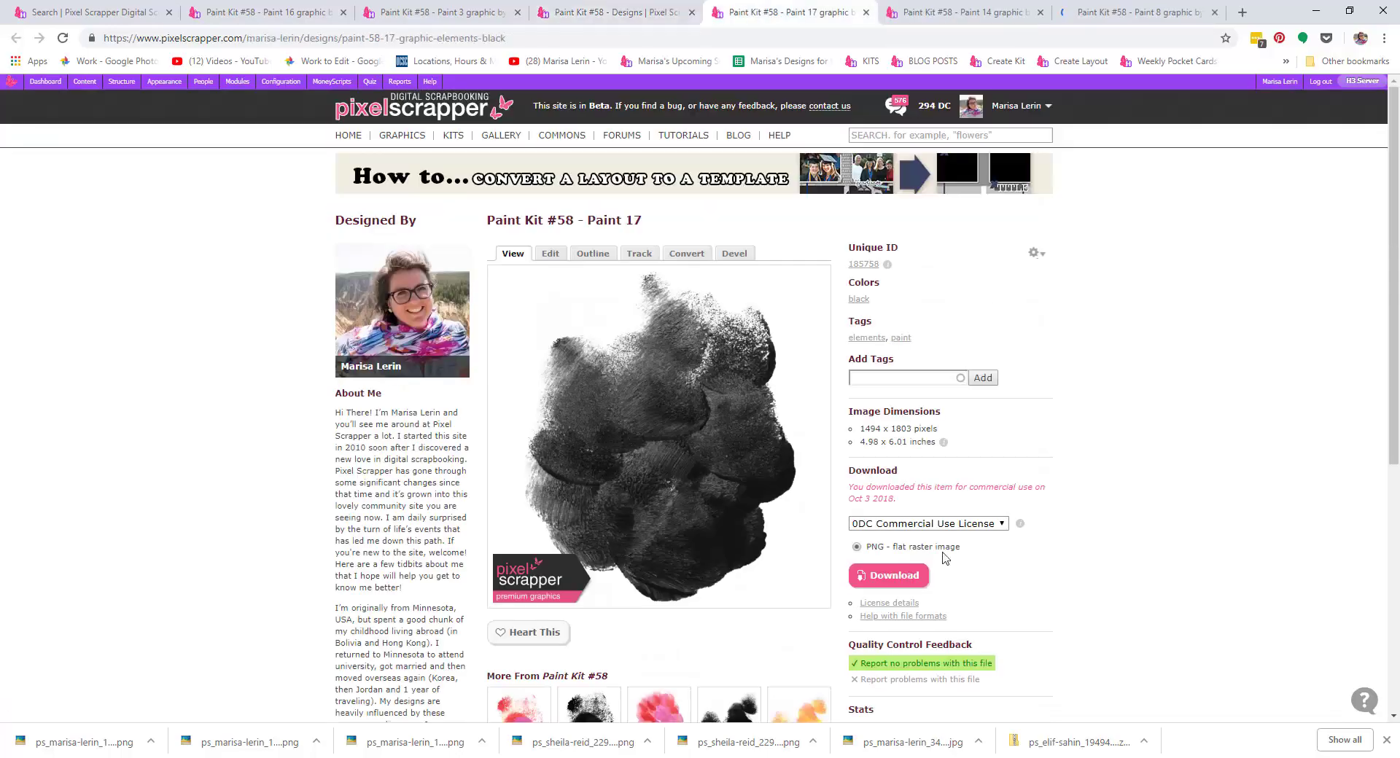
{"action": "left_click", "coordinate": [888, 576]}
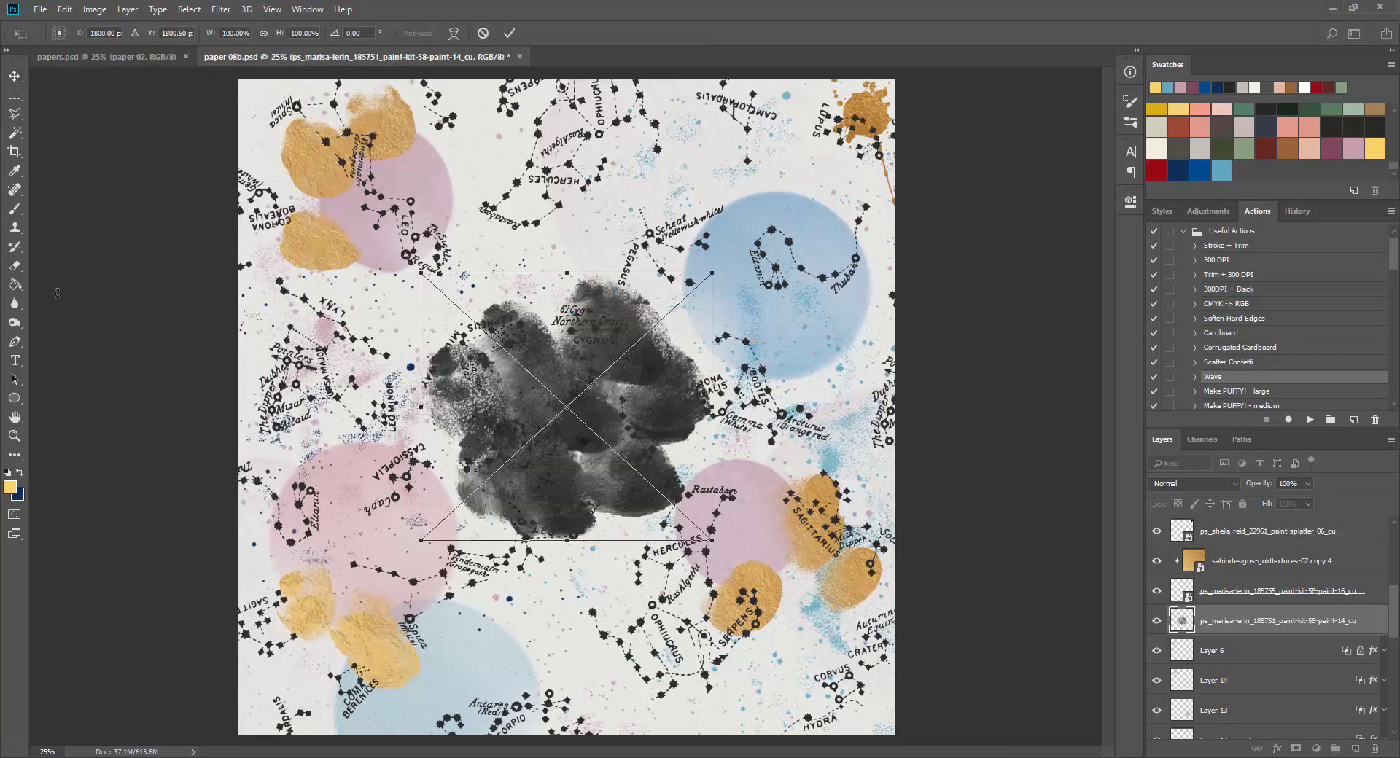
Place Paint 14 and Paint 8 in paper 08b, then move Paint 8 into the lower-left corner with a gold texture copy clipped to it
{"action": "key", "text": "Return"}
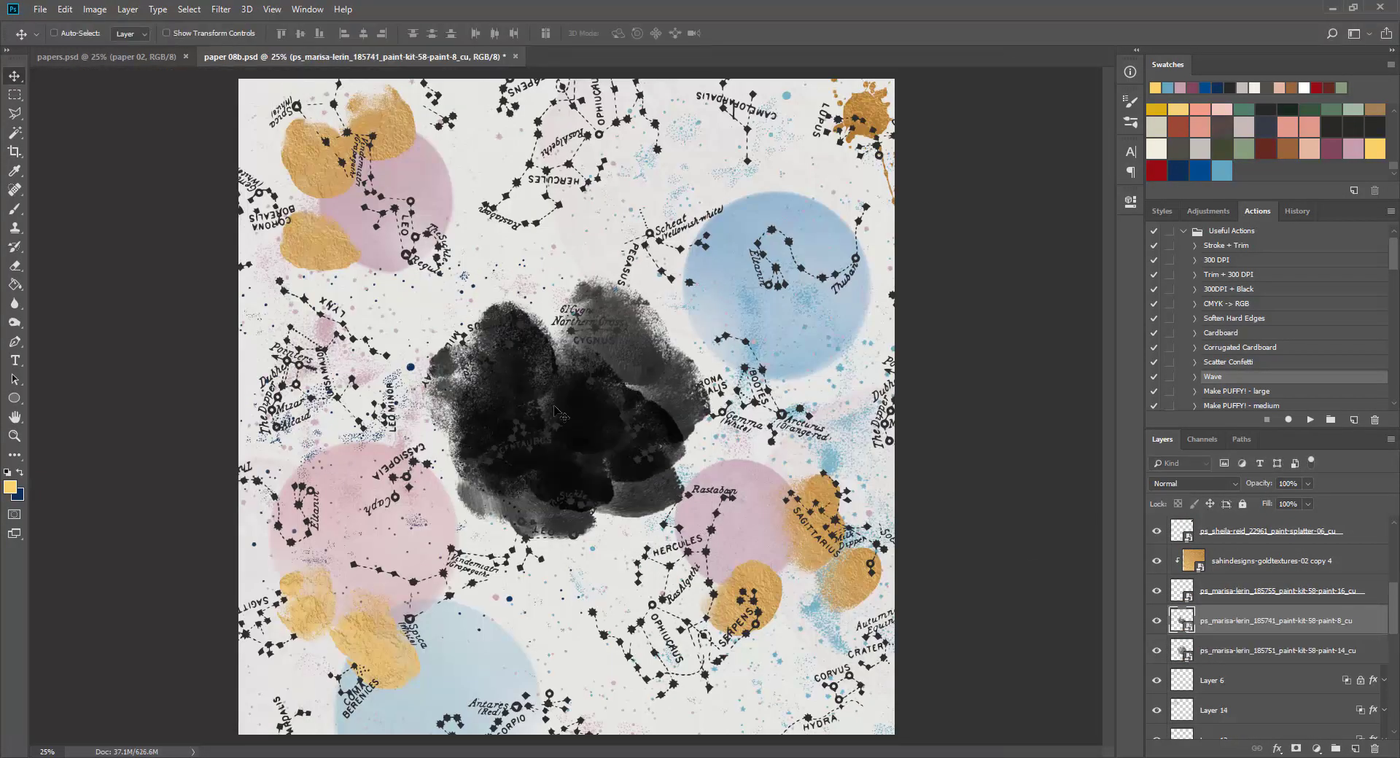
{"action": "left_click_drag", "start_coordinate": [257, 408], "coordinate": [146, 627]}
{"action": "left_click_drag", "start_coordinate": [1269, 561], "coordinate": [1269, 607]}
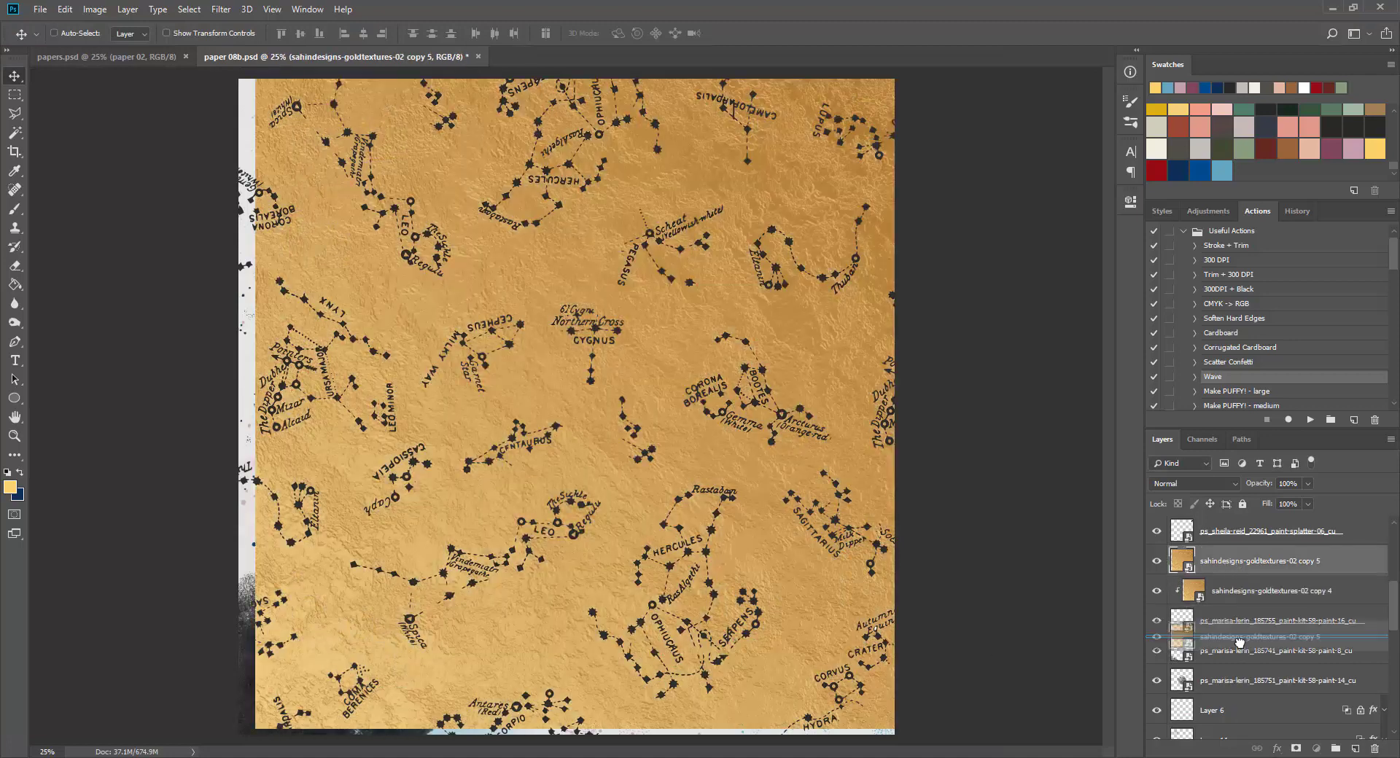
{"action": "right_click", "coordinate": [1268, 621]}
{"action": "left_click", "coordinate": [1285, 324]}
Move Paint 14 between the blue and mauve circles at the paper's right and clip another gold texture copy to it
{"action": "left_click", "coordinate": [1277, 680]}
{"action": "mouse_move", "coordinate": [605, 379]}
{"action": "left_mouse_down"}
{"action": "mouse_move", "coordinate": [766, 481]}
{"action": "mouse_move", "coordinate": [736, 423]}
{"action": "left_mouse_up"}
{"action": "left_click_drag", "start_coordinate": [1269, 606], "coordinate": [1269, 650]}
{"action": "right_click", "coordinate": [1276, 547]}
{"action": "left_click", "coordinate": [1269, 305]}
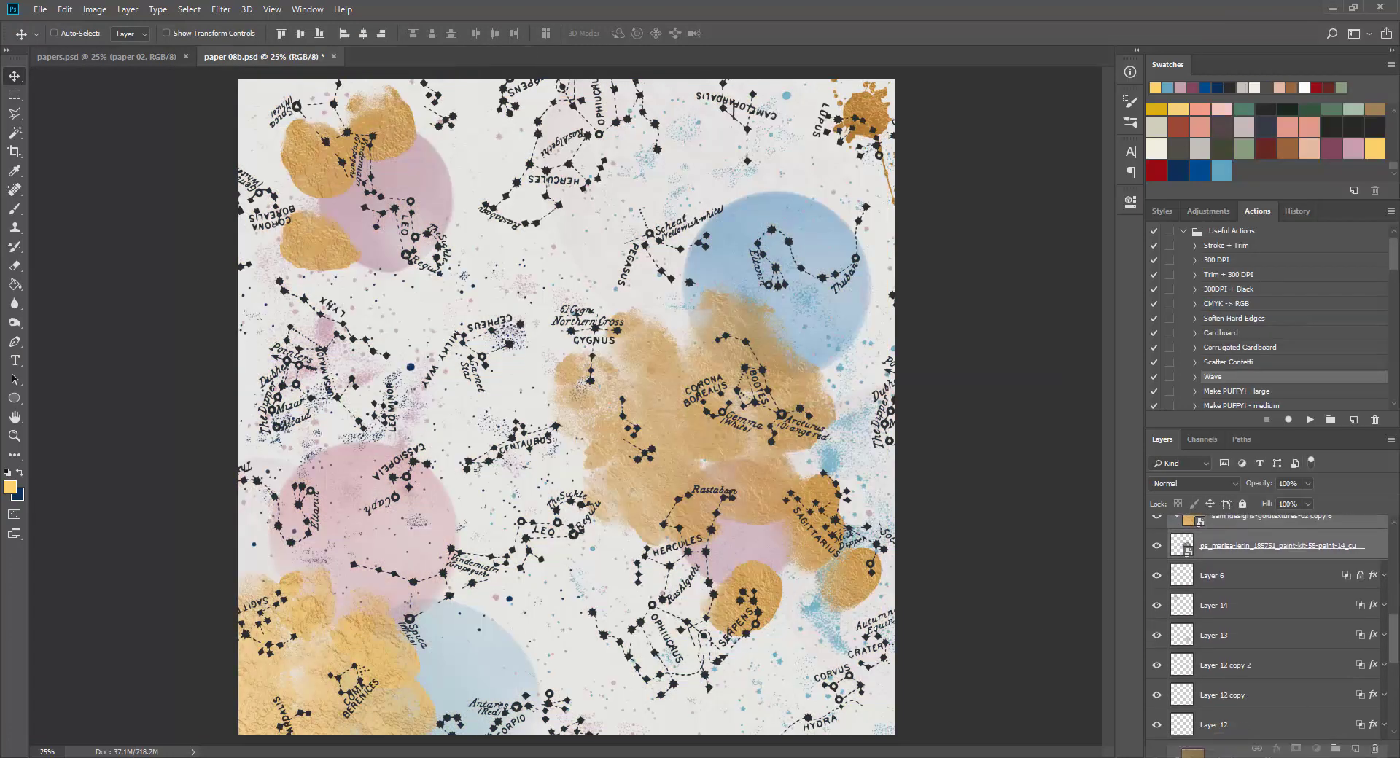
Send Paint 14 and its clipped gold texture beneath the circles, directly above the white layer
{"action": "left_click_drag", "start_coordinate": [805, 466], "coordinate": [811, 441]}
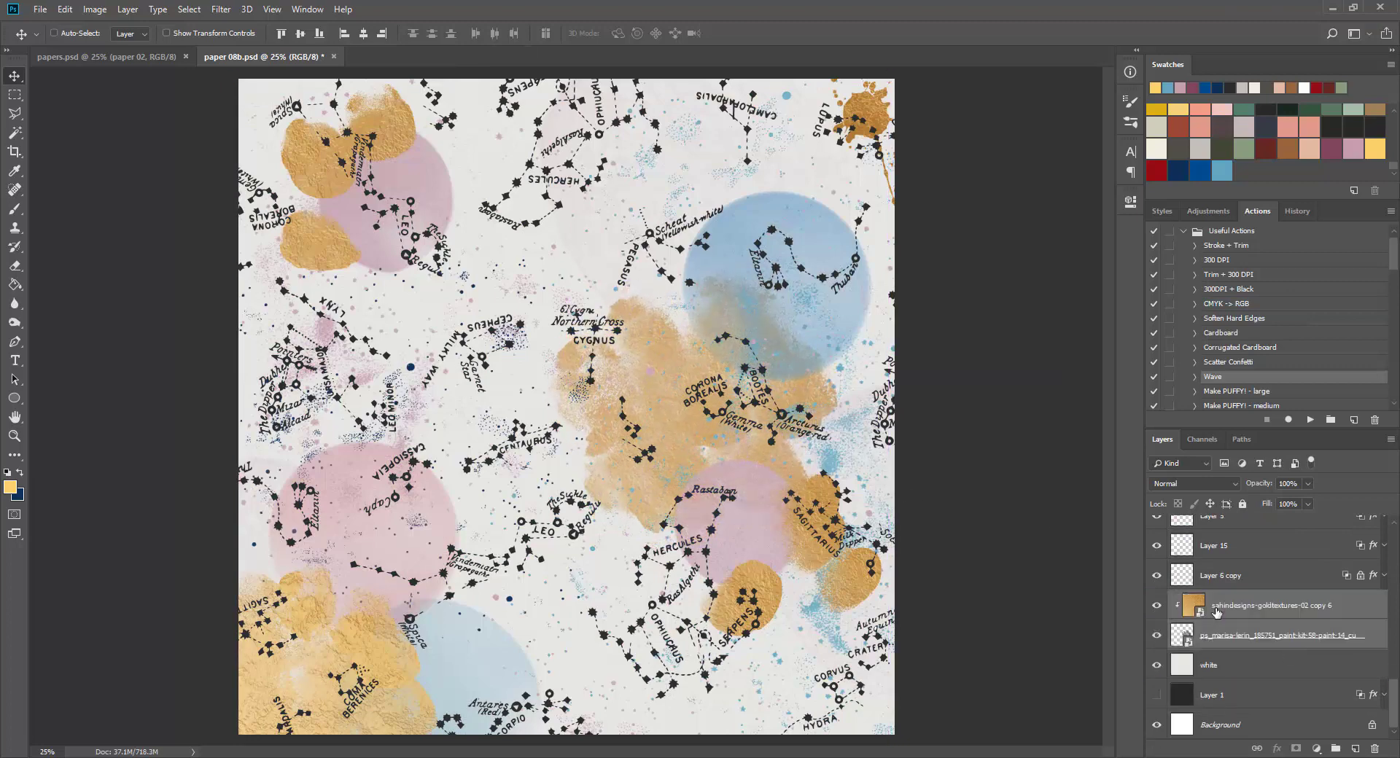
{"action": "scroll", "coordinate": [1233, 656], "scroll_direction": "up", "scroll_amount": 2}
{"action": "scroll", "coordinate": [1255, 706], "scroll_direction": "down", "scroll_amount": 2}
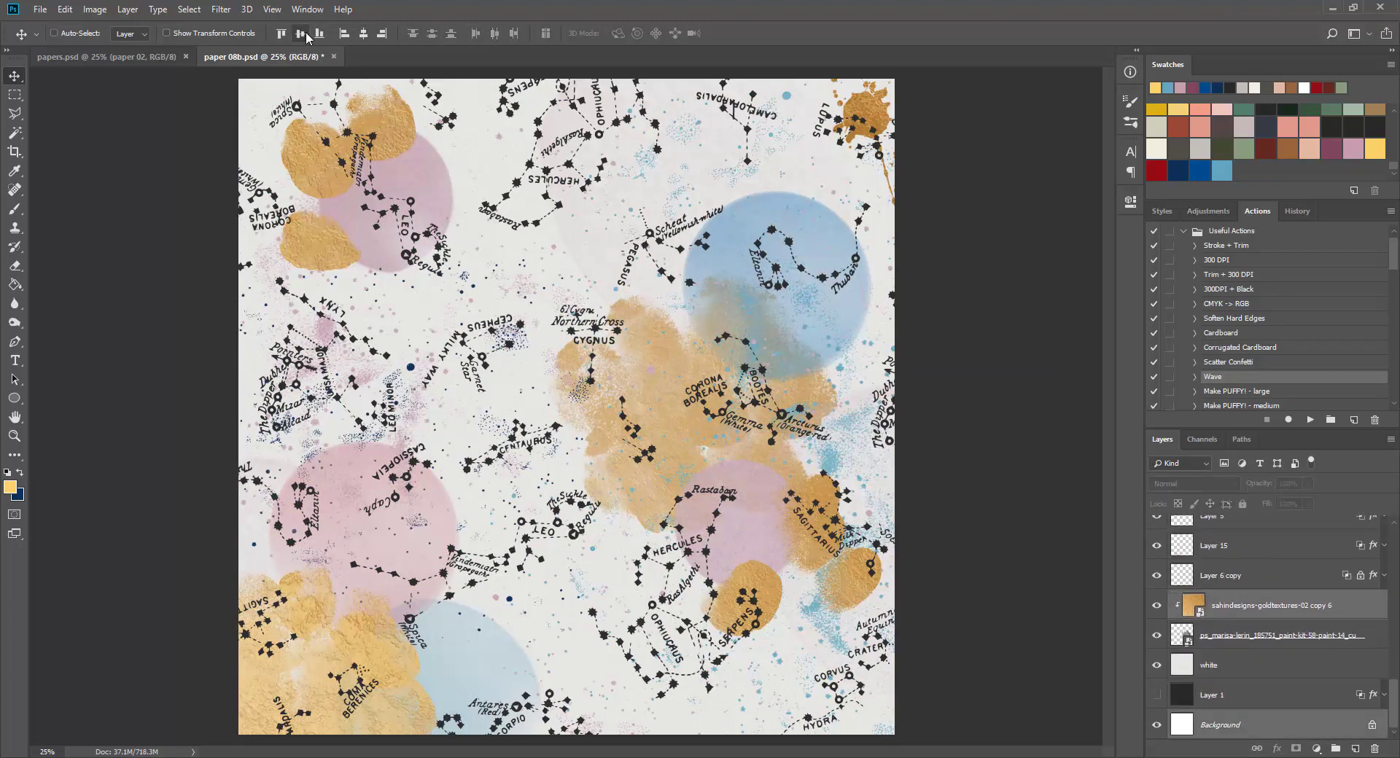